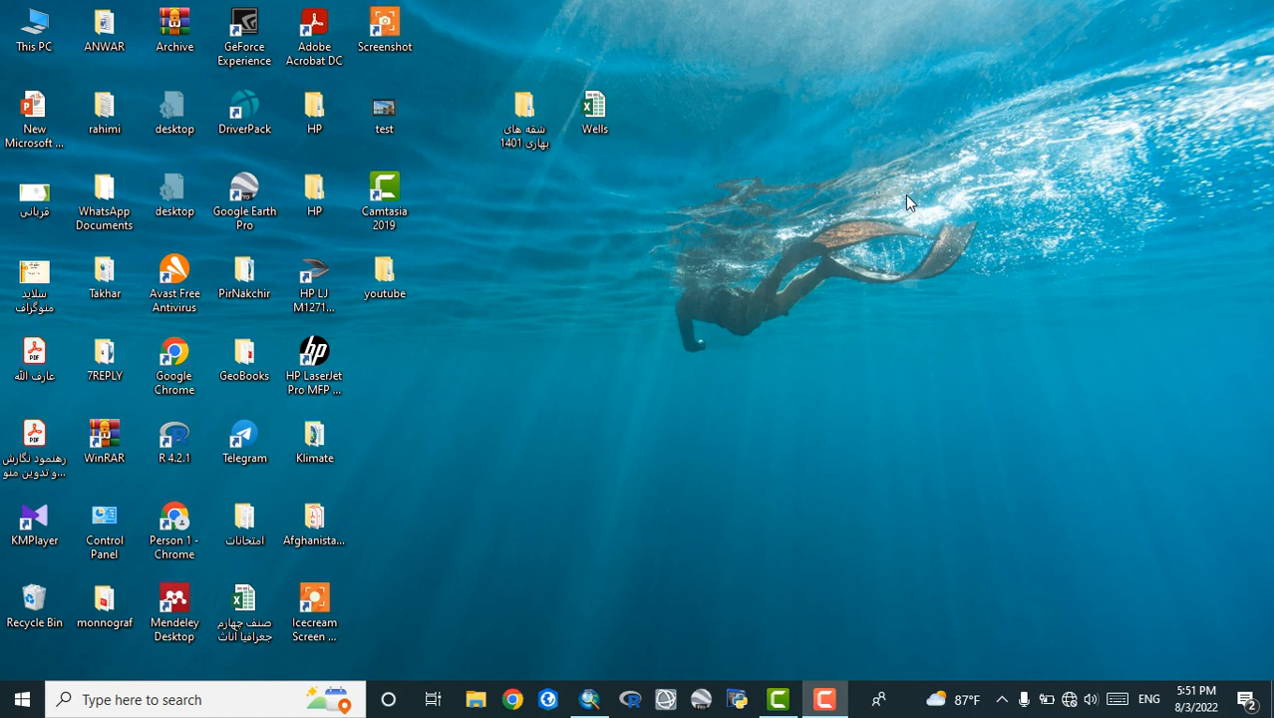
Find ArcMap 10.8 through the Windows search and launch it
click(117, 705)
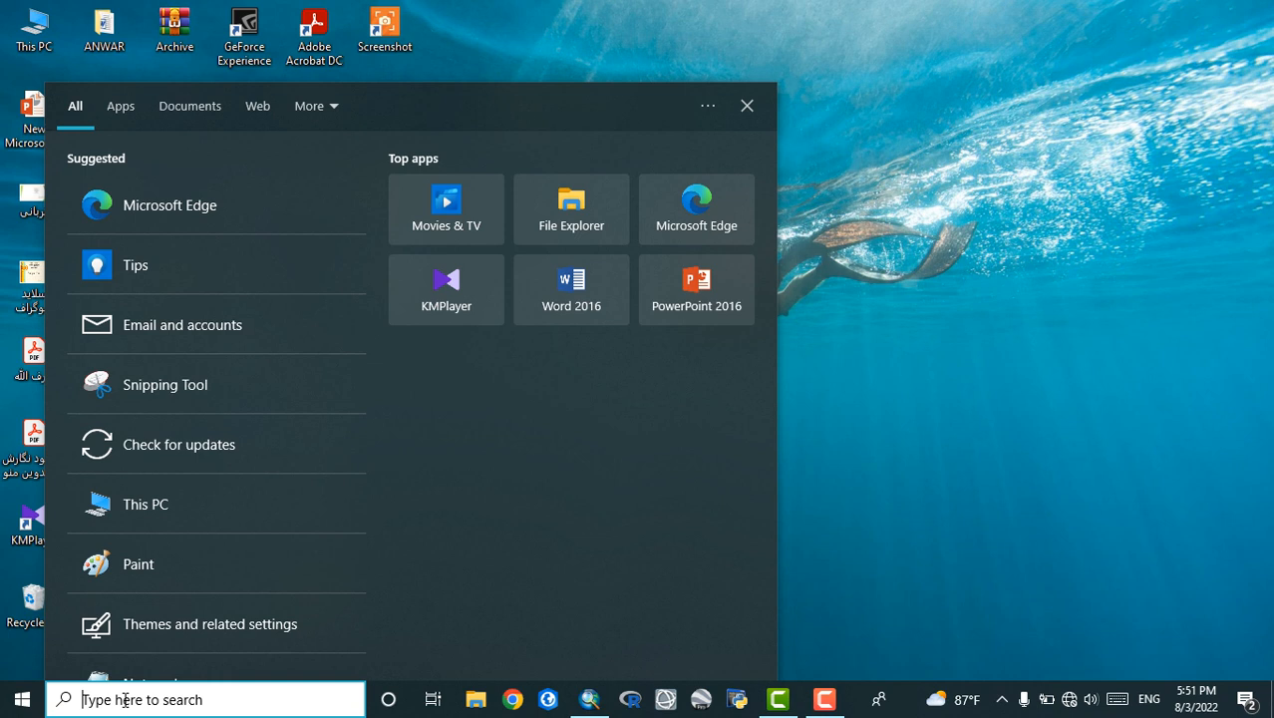
text(ar)
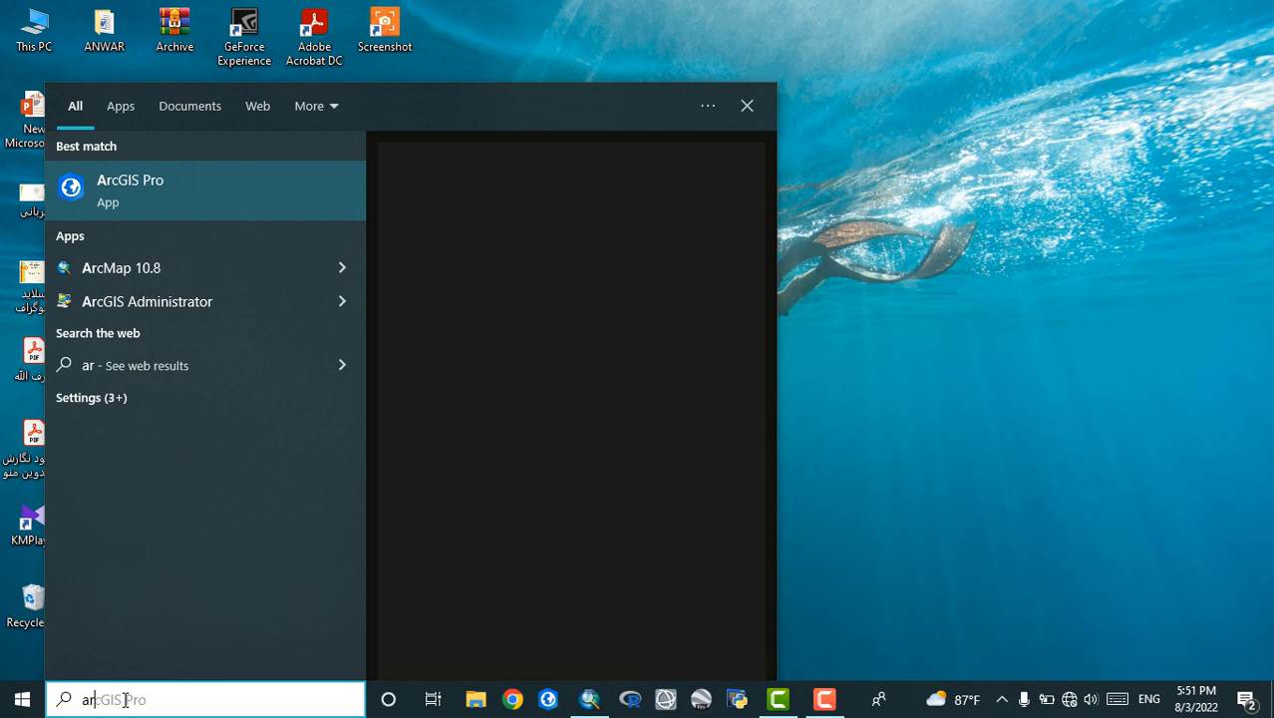
text(cma)
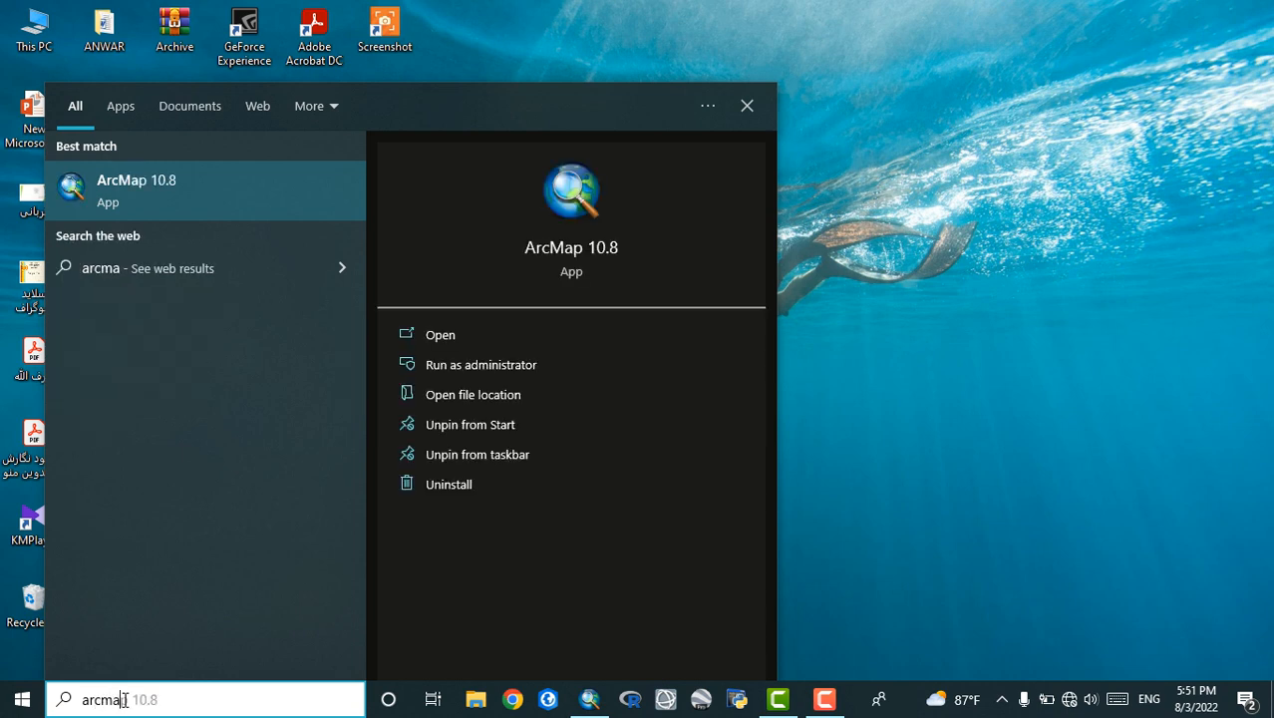
click(240, 188)
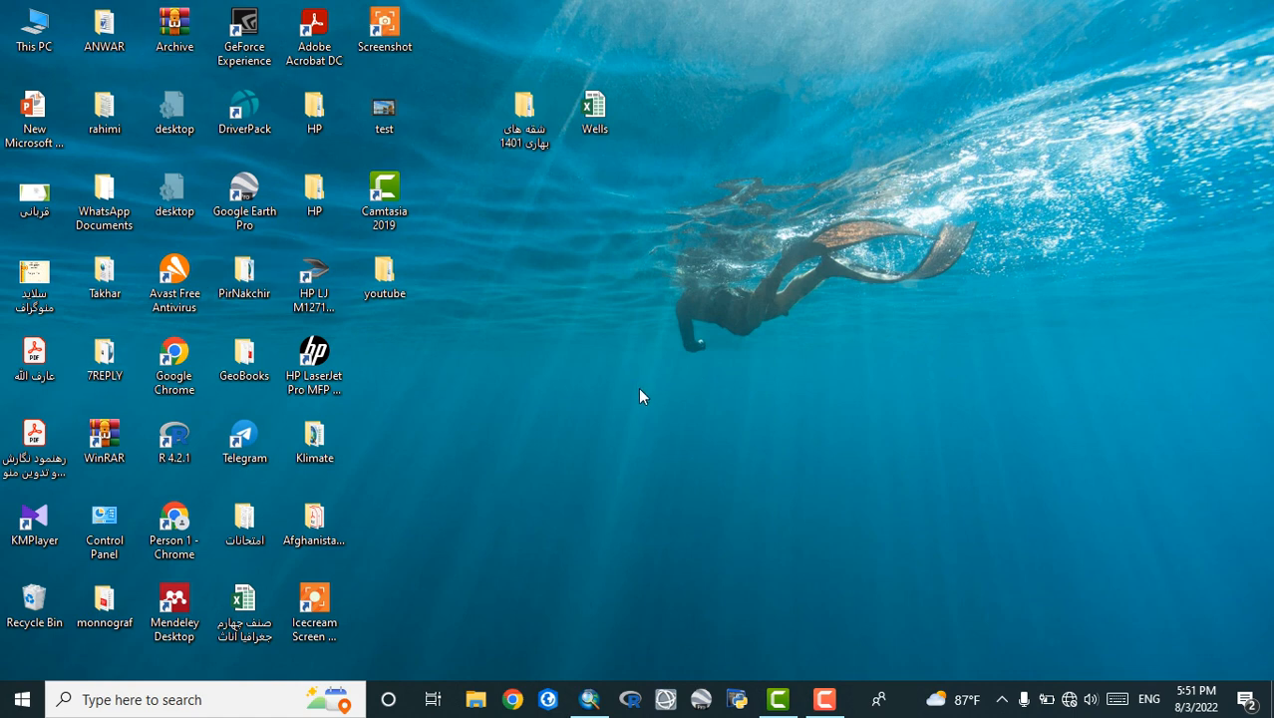
Search Windows for ArcMap again and view its Start and taskbar pinning options
key(super)
text(ar)
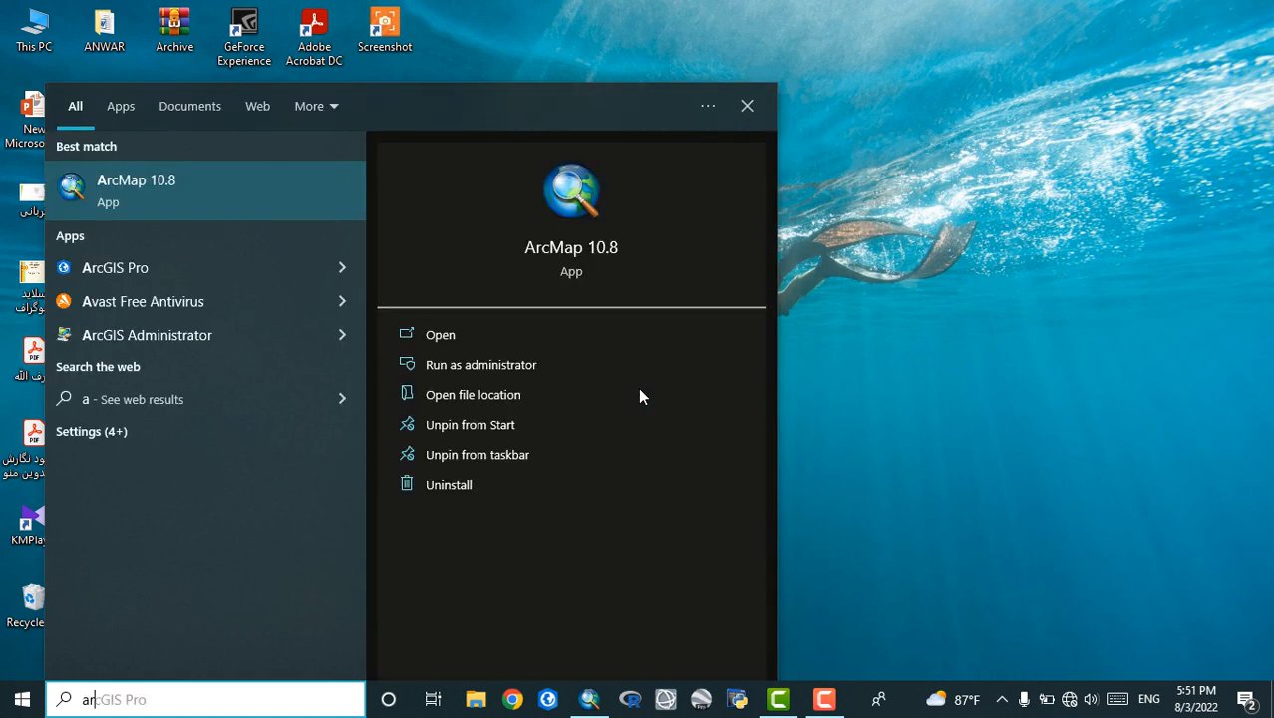
text(c)
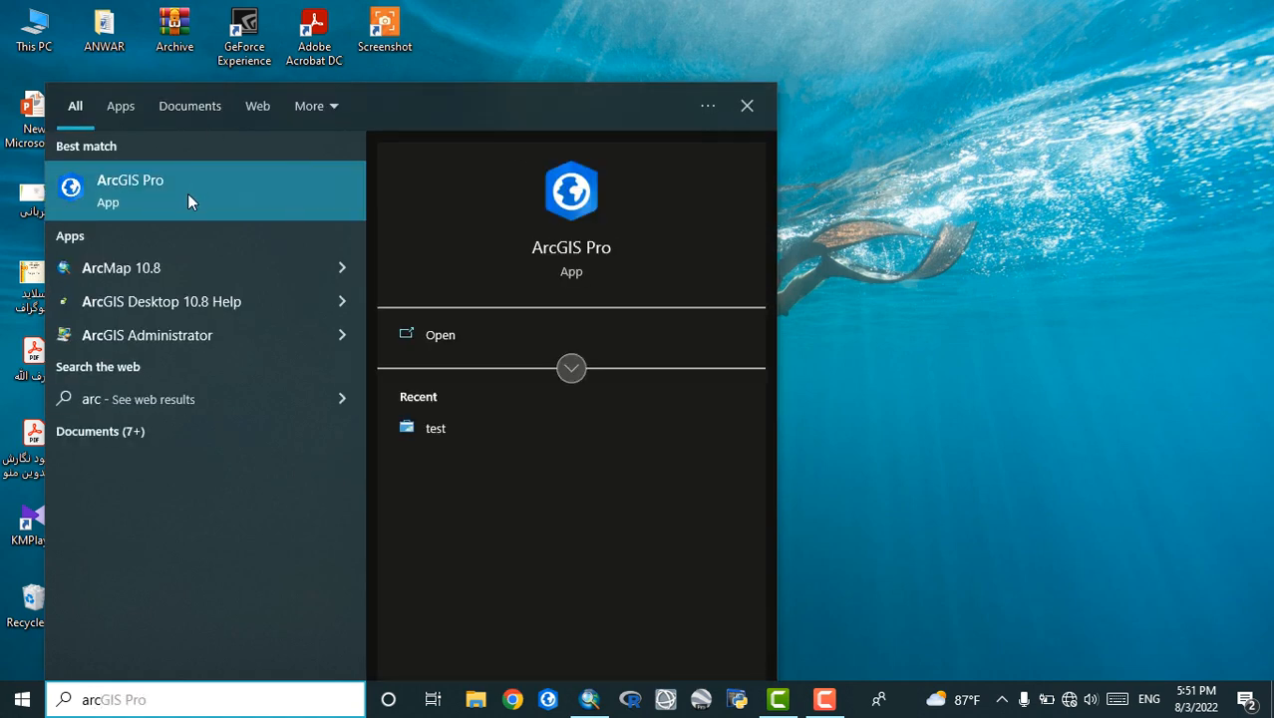
text(m)
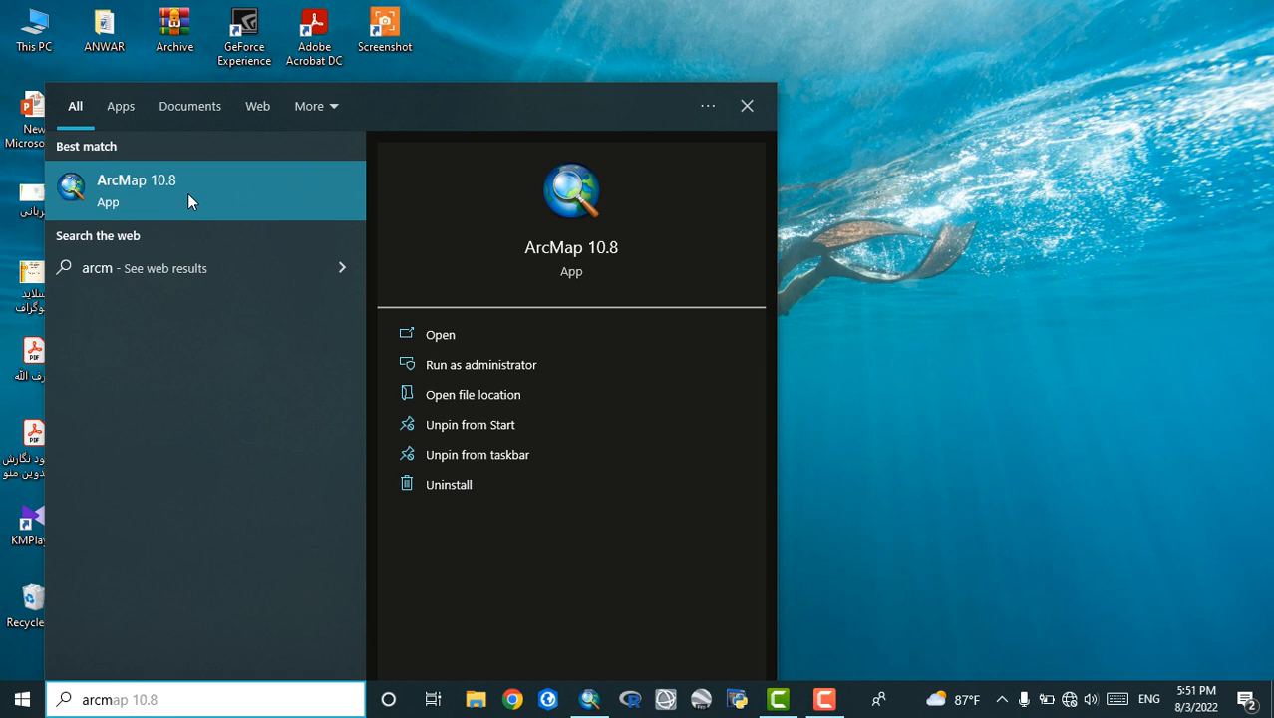
right_click(188, 193)
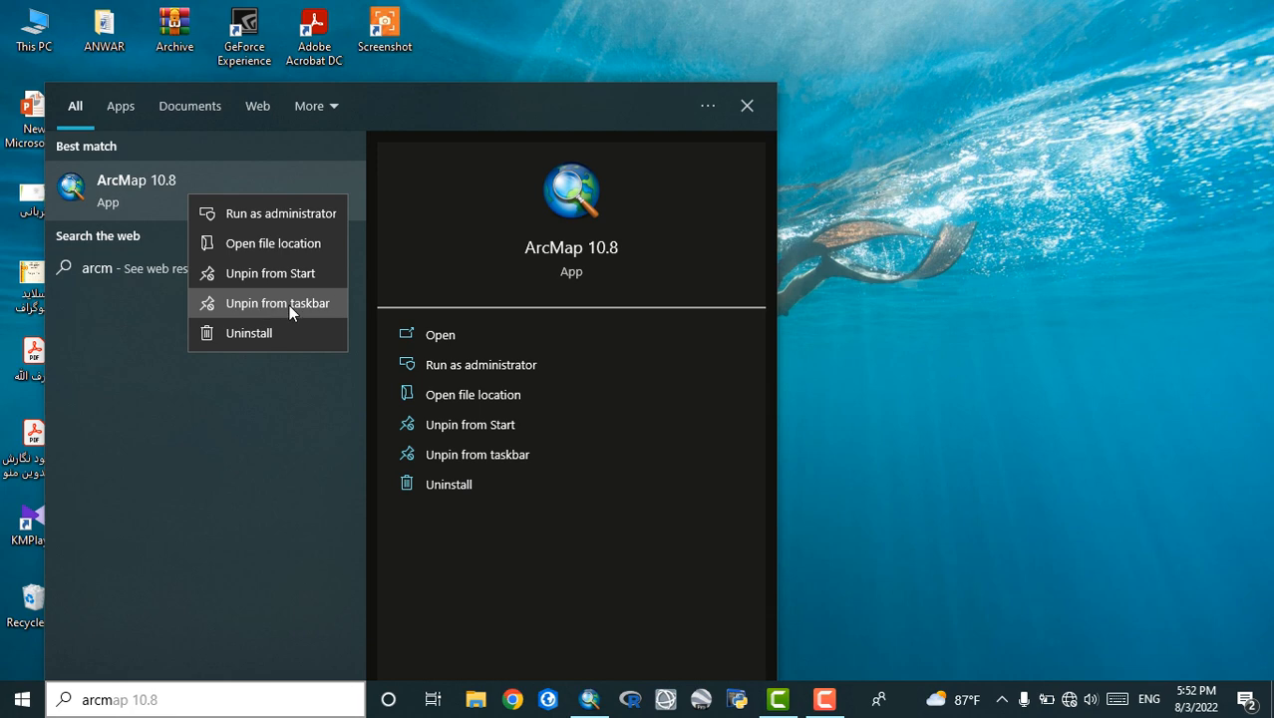
click(1057, 345)
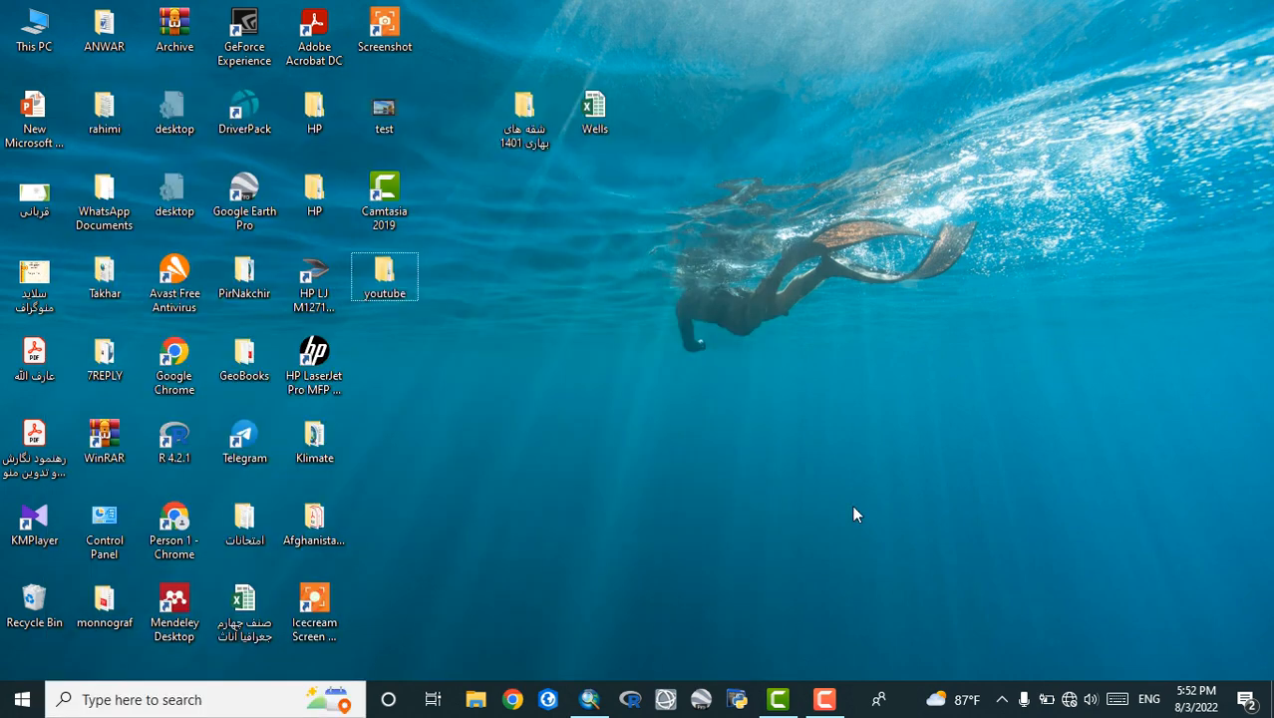
Switch to the ArcMap window and close the Table Of Contents
click(590, 699)
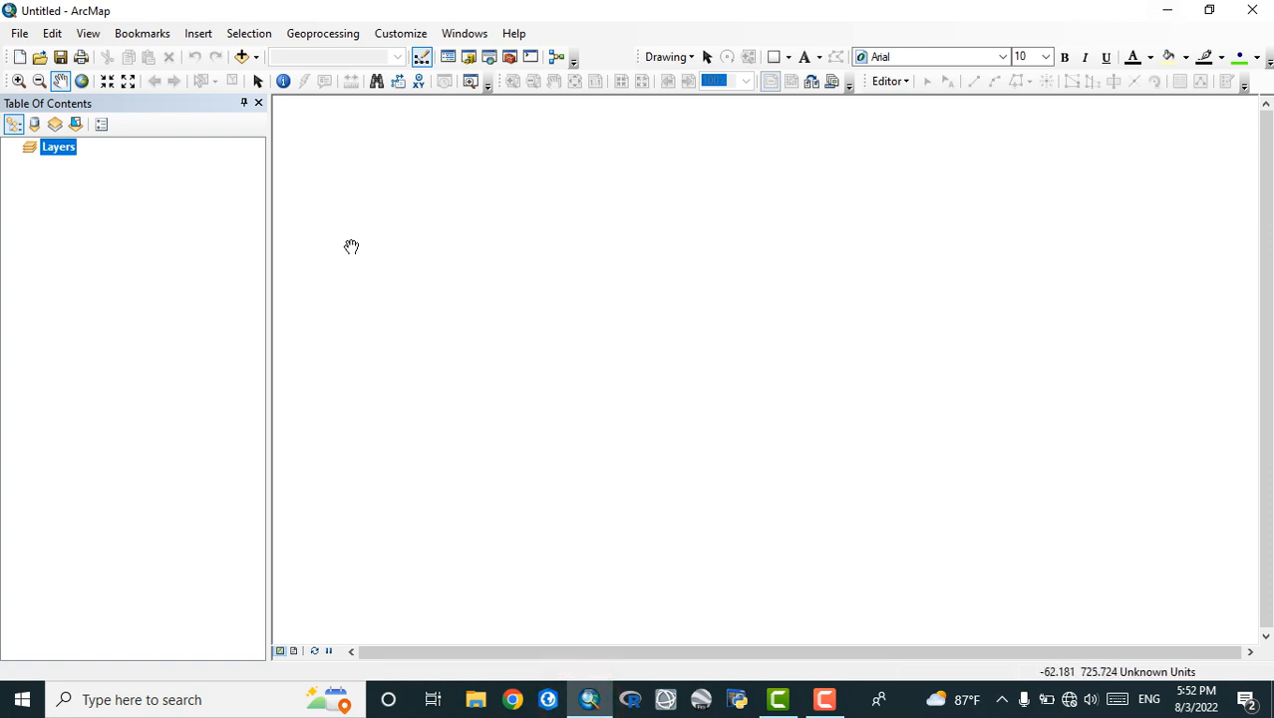
click(257, 104)
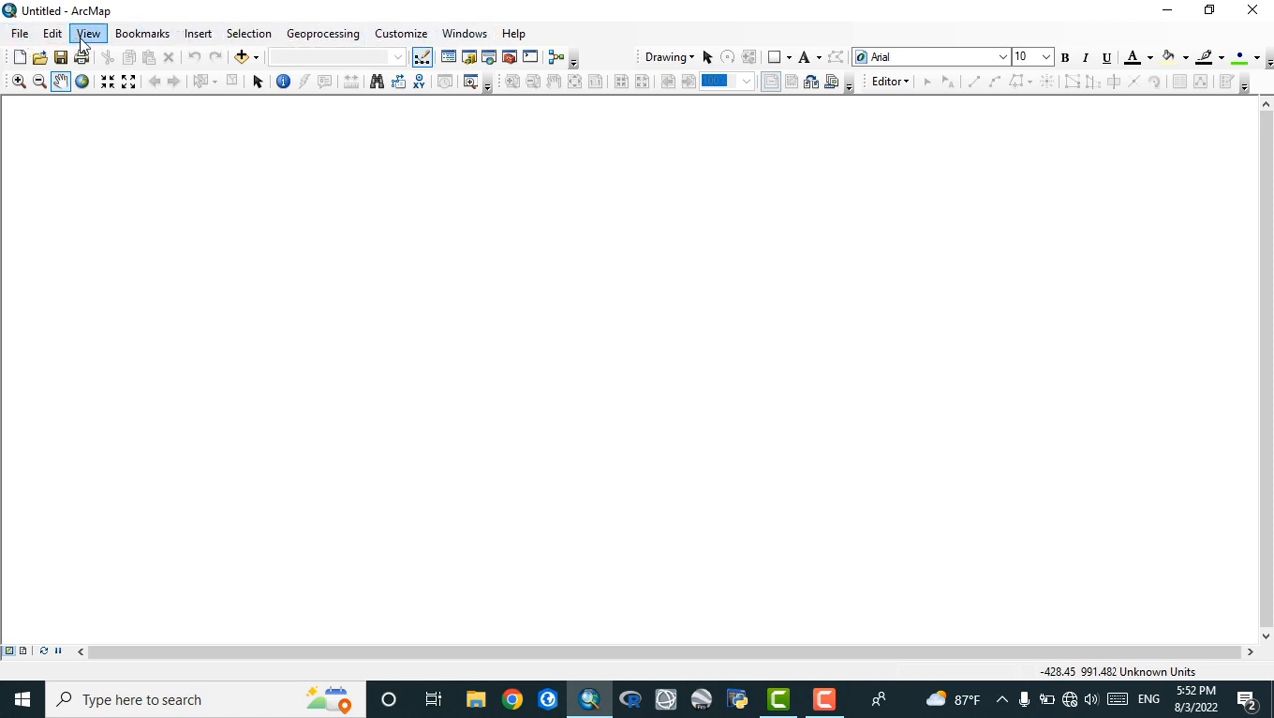
click(18, 34)
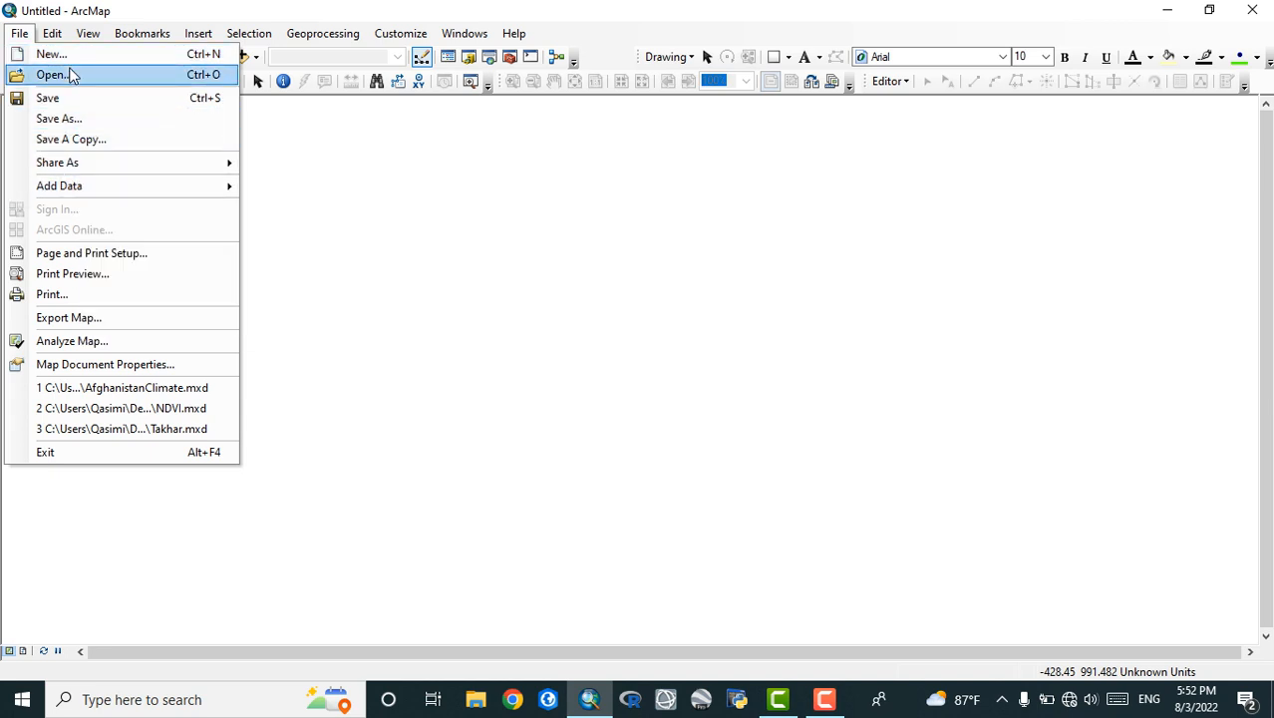
mouse_move(111, 186)
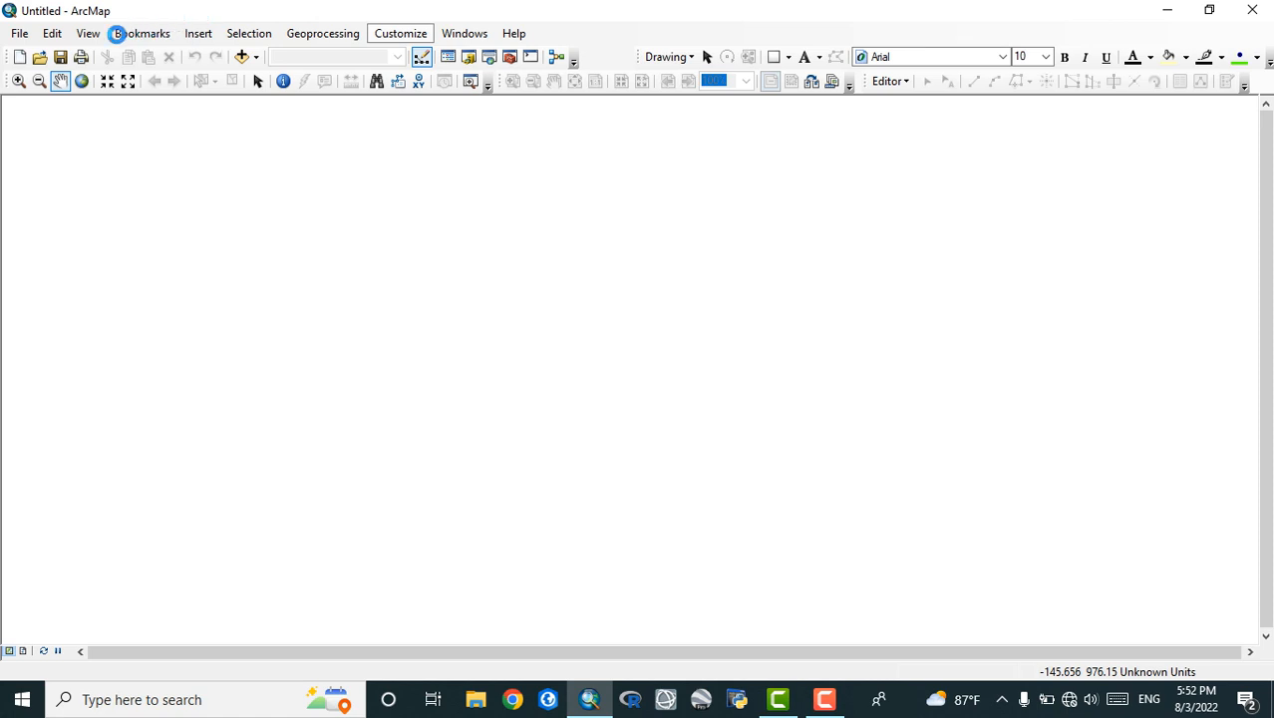
click(116, 33)
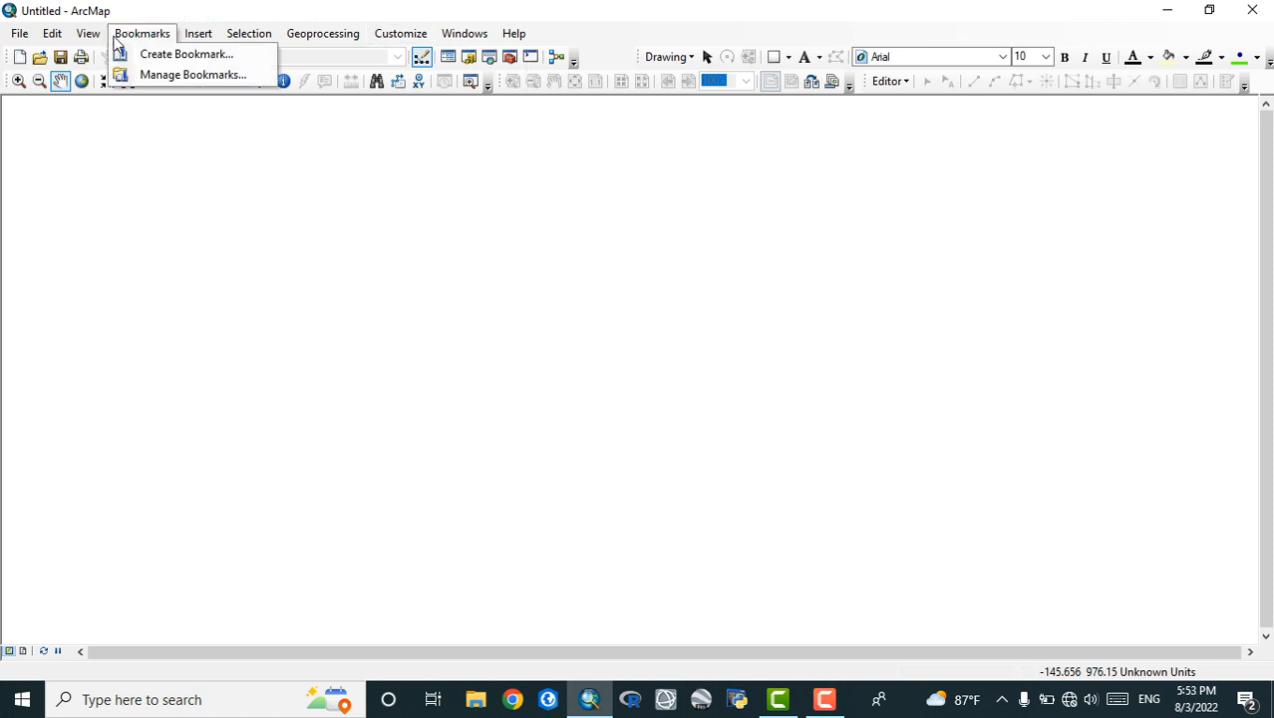
mouse_move(54, 35)
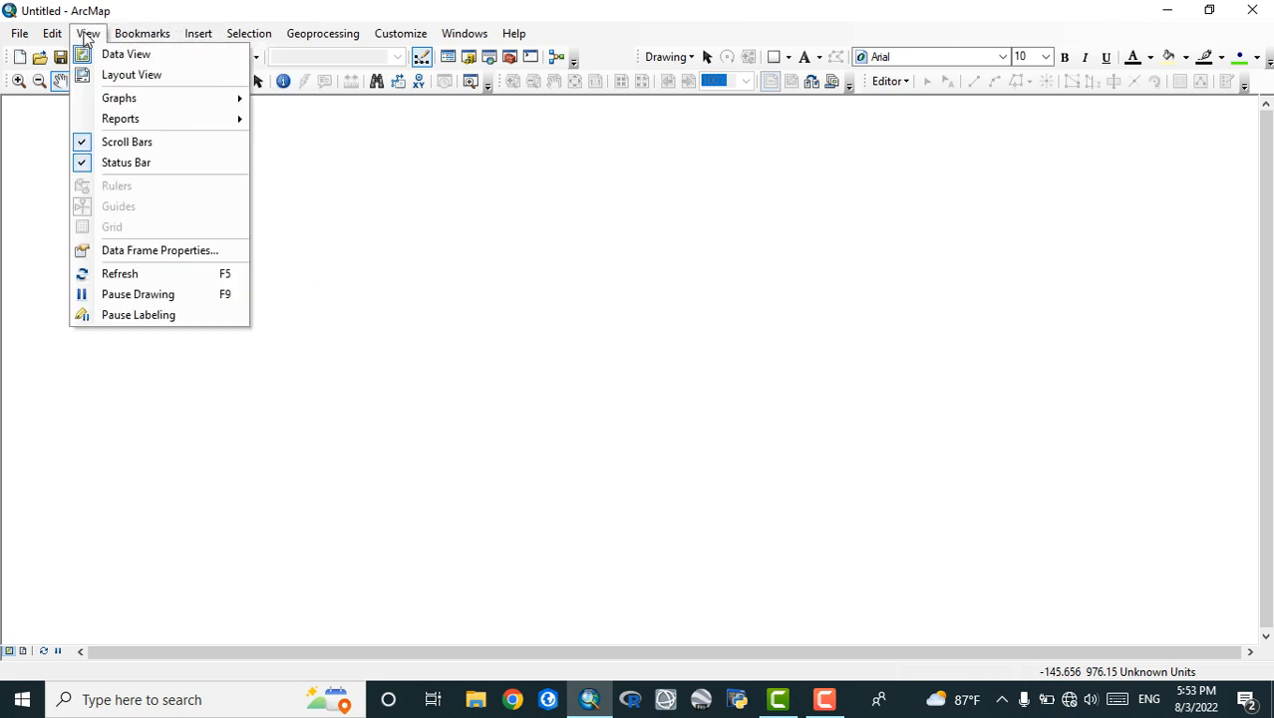
mouse_move(199, 36)
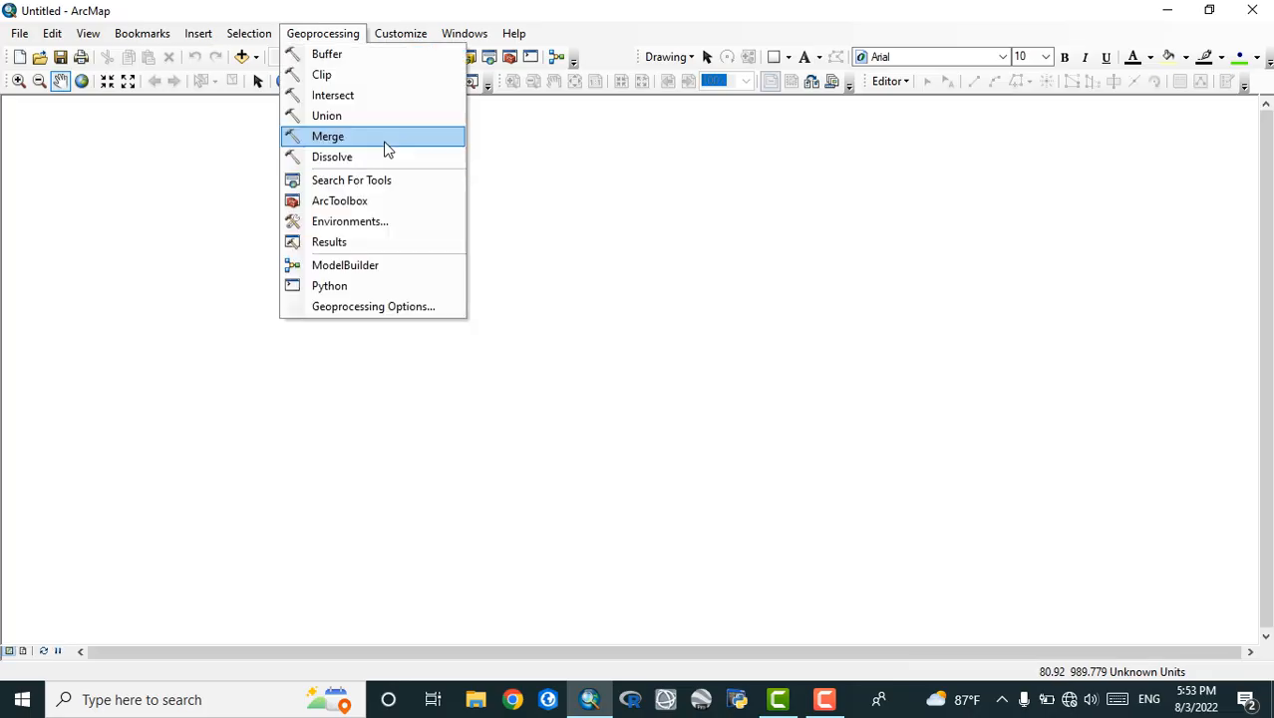
click(578, 38)
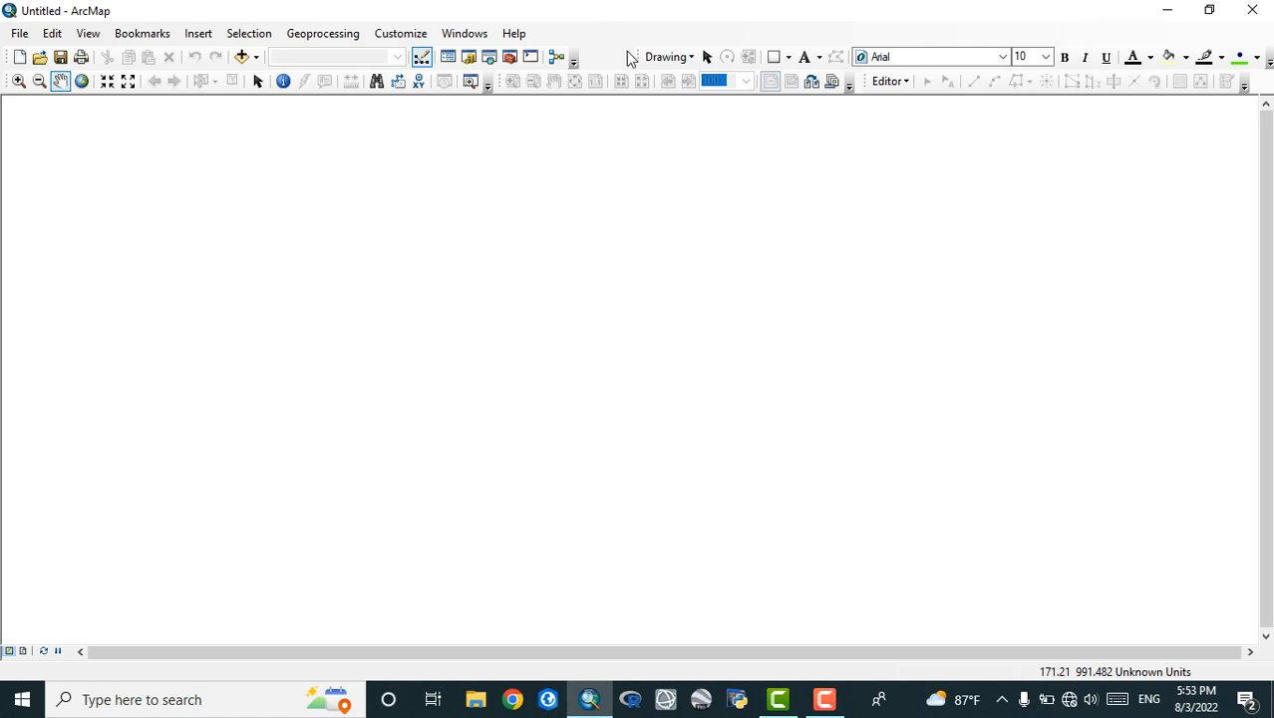
Show the Table Of Contents, Catalog, Search and ArcToolbox windows
click(469, 36)
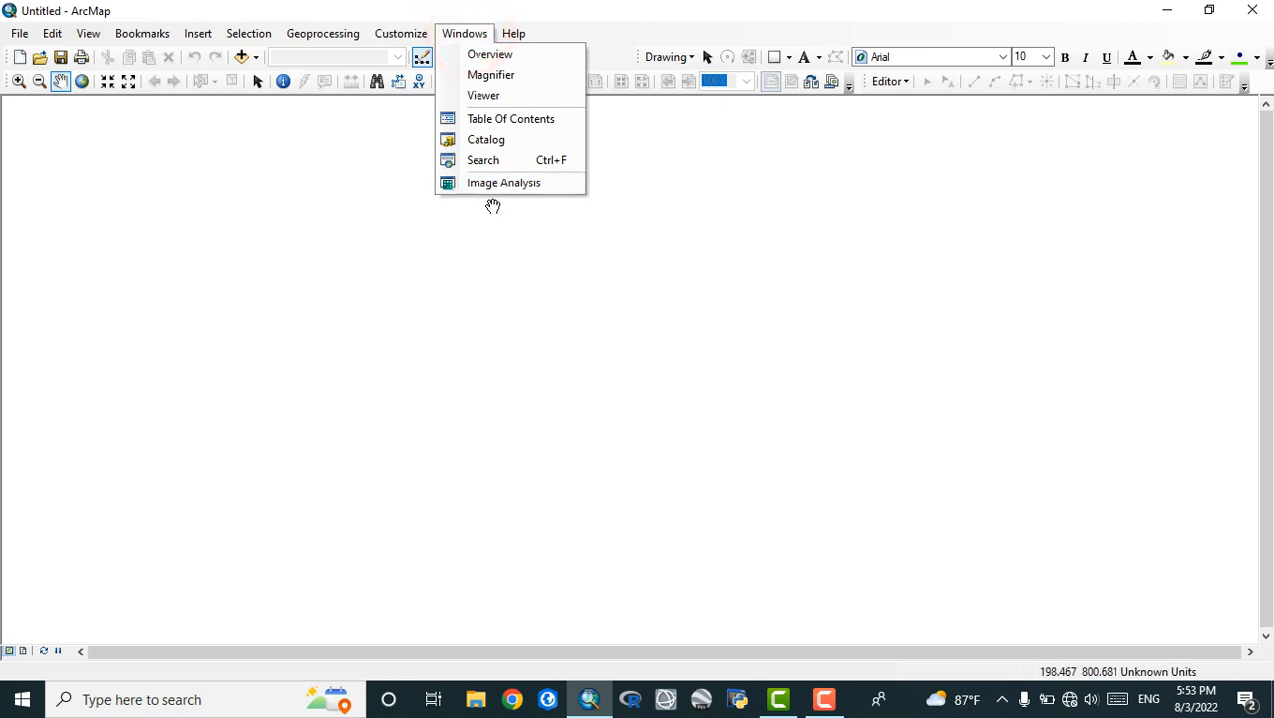
click(501, 120)
click(462, 35)
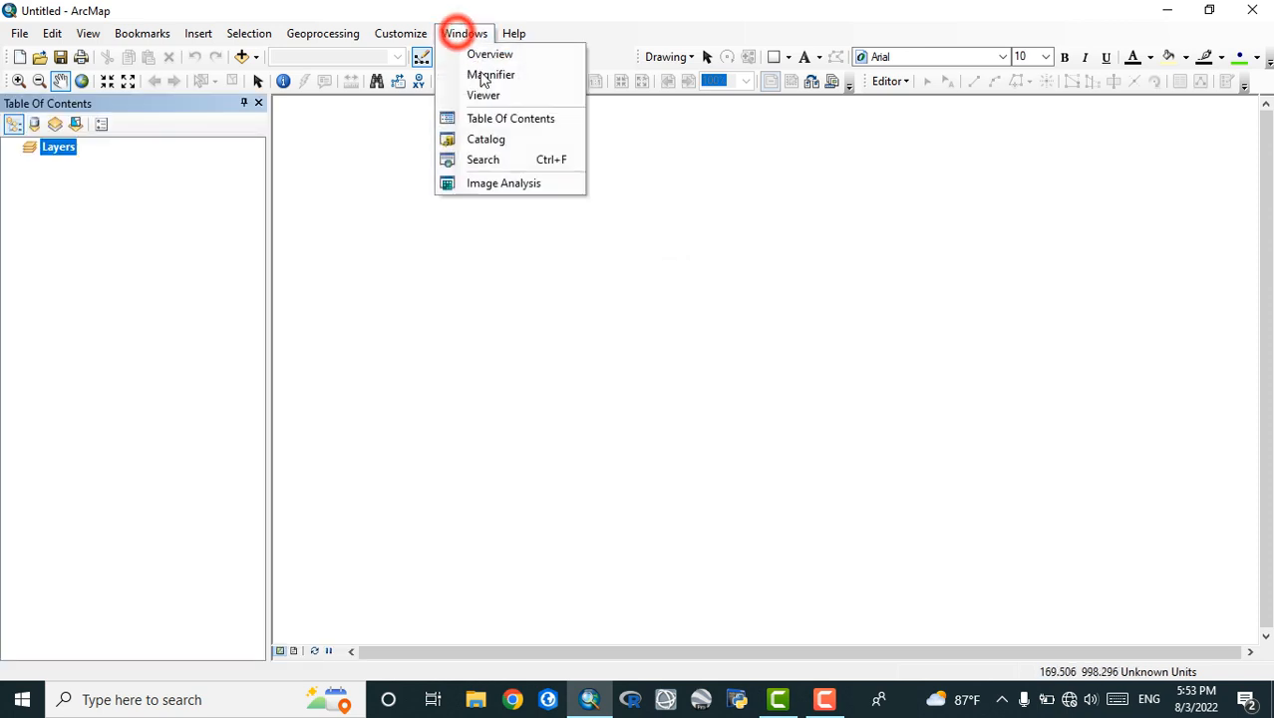
click(508, 138)
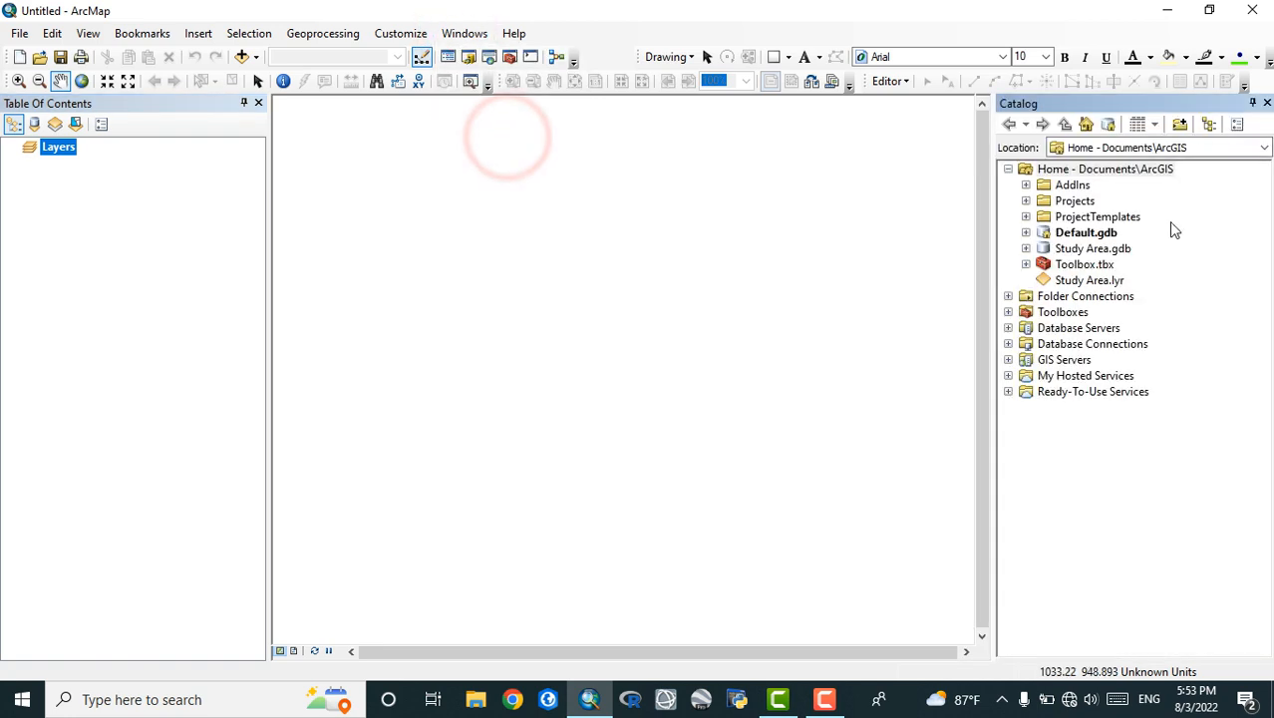
click(460, 33)
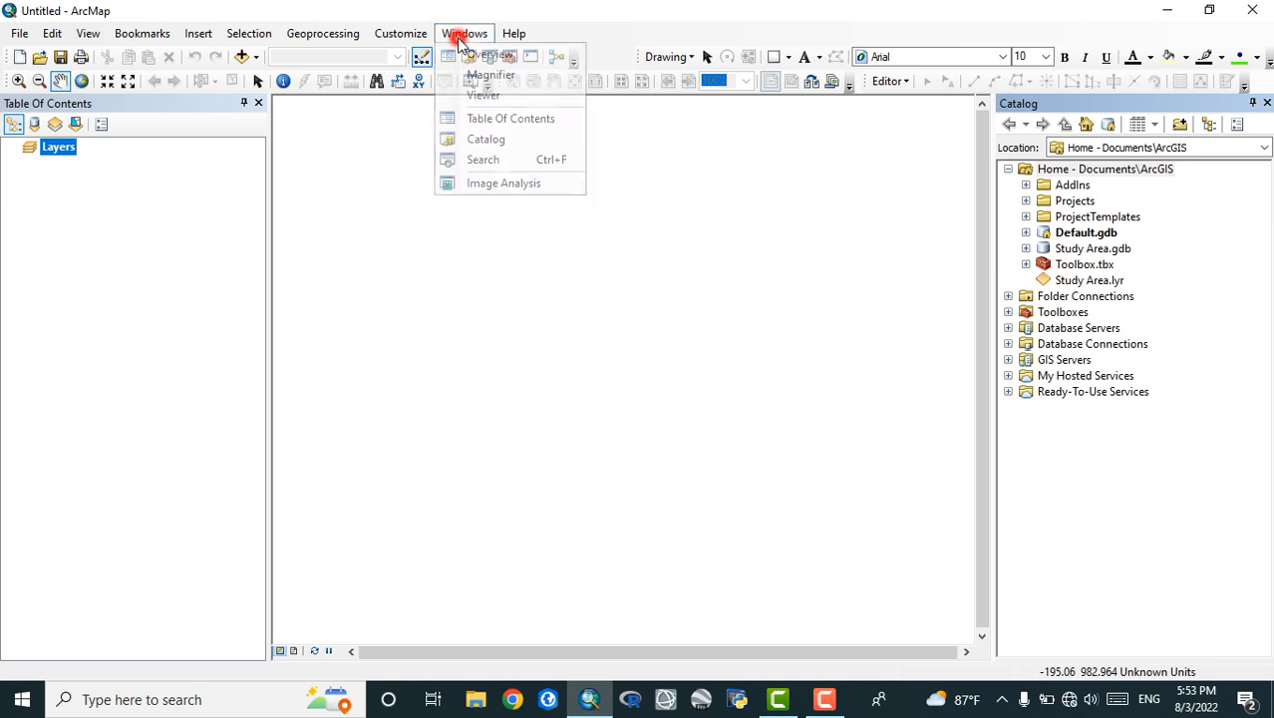
click(481, 160)
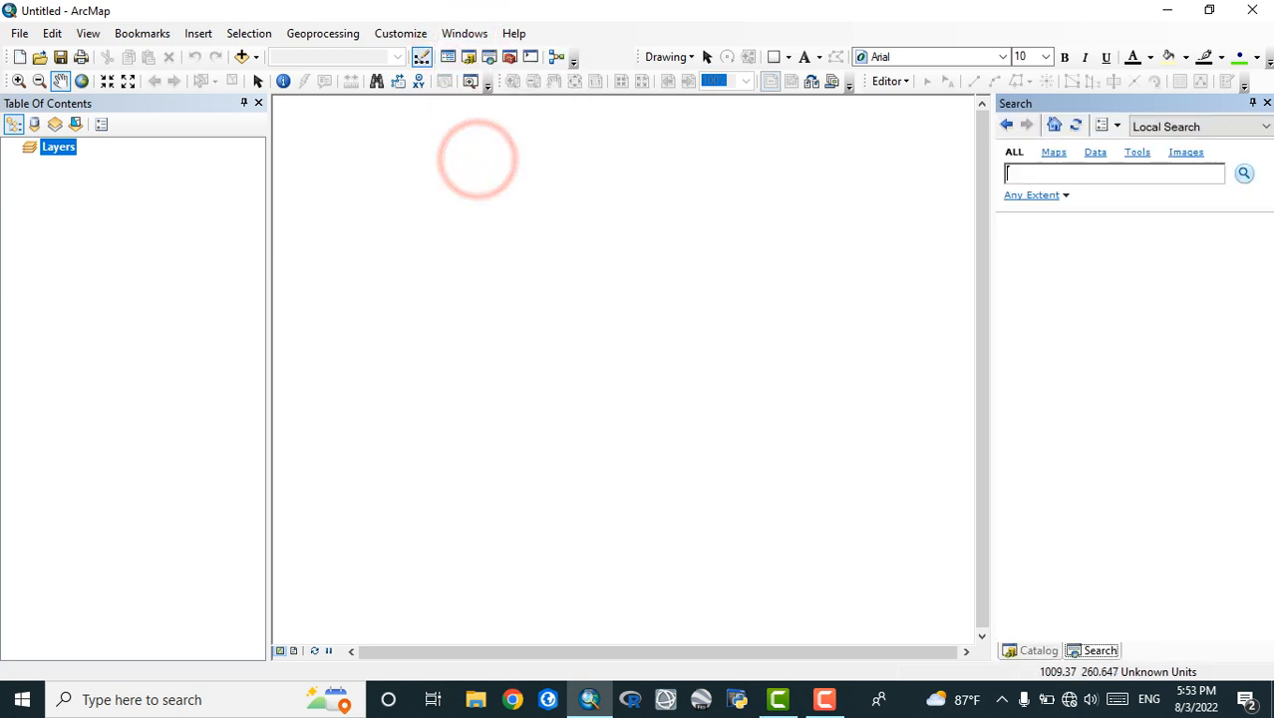
click(510, 57)
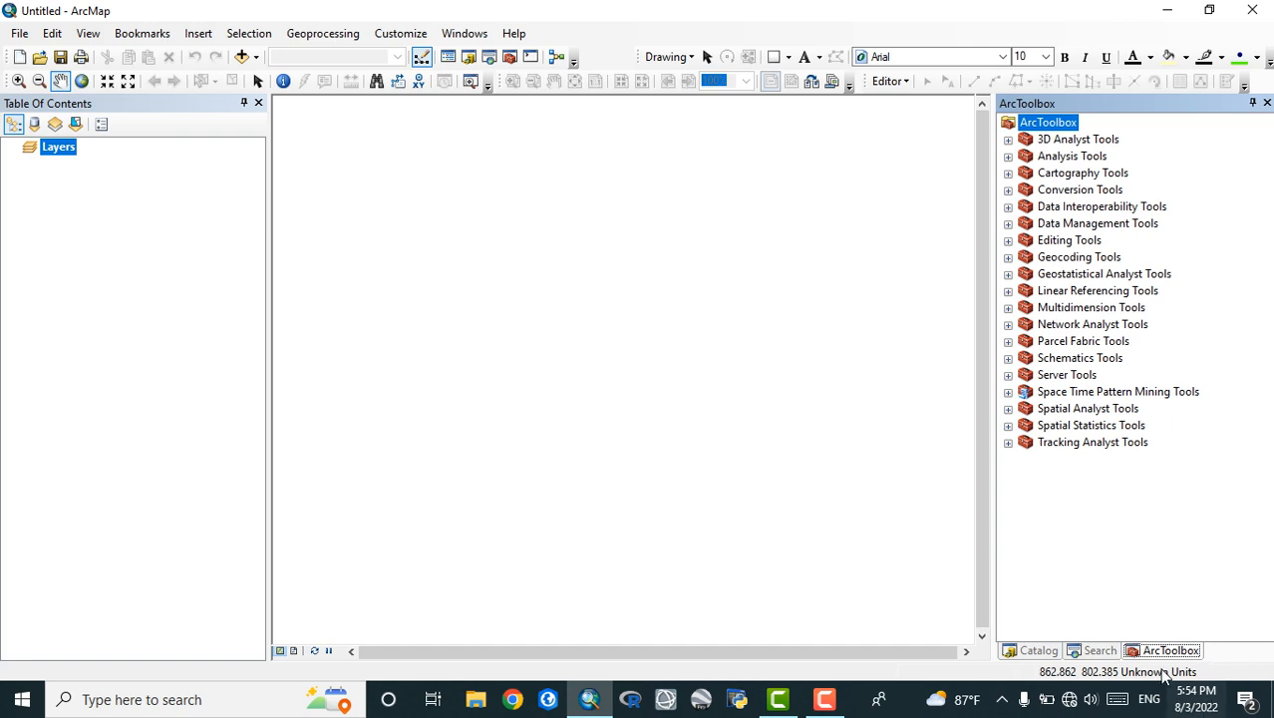
Undock the ArcToolbox window from its group and dock it back with Catalog and Search
drag(1171, 650, 72, 622)
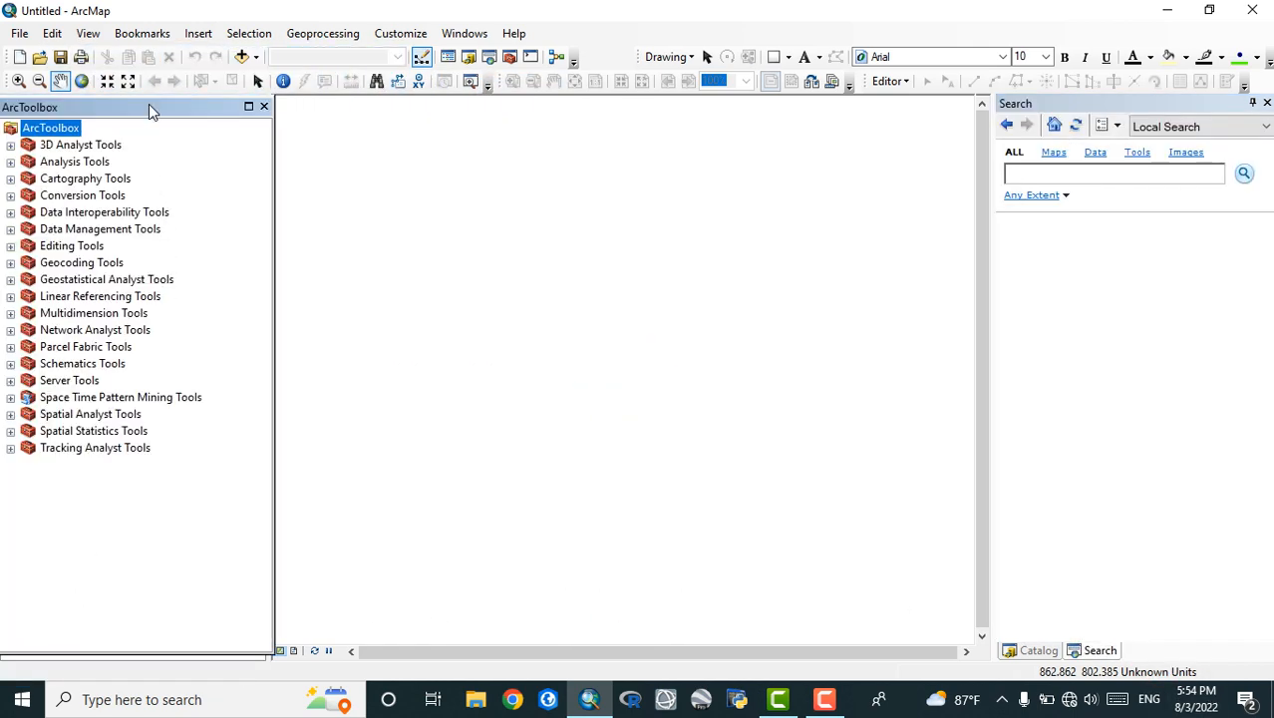
click(149, 104)
drag(148, 103, 1094, 650)
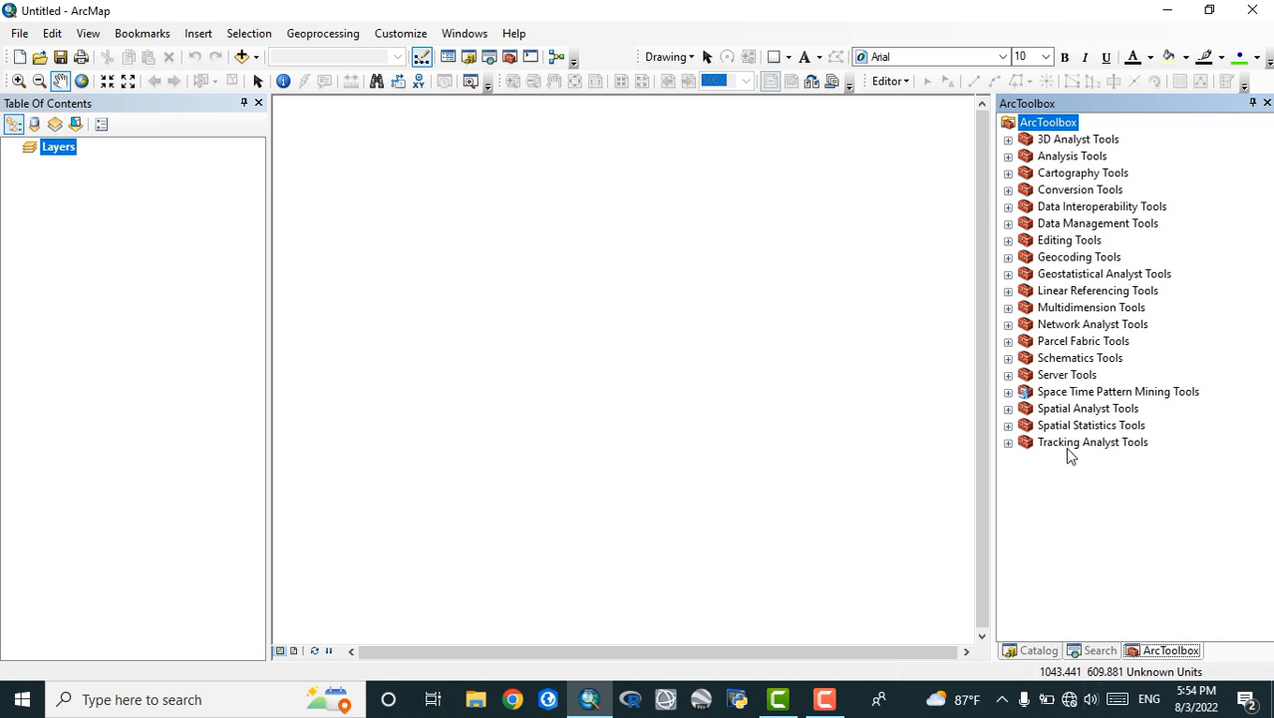
View the docked Search, Catalog and ArcToolbox windows in turn and close all three
click(1097, 650)
click(1037, 651)
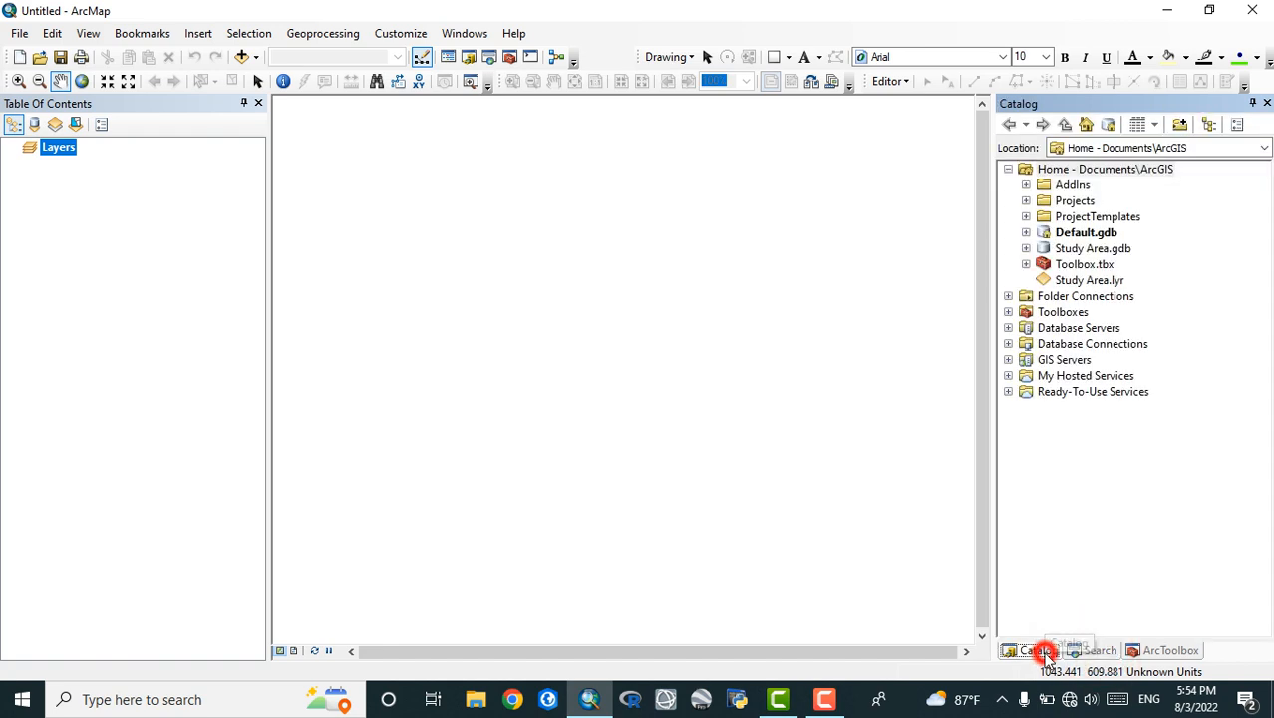
click(1161, 652)
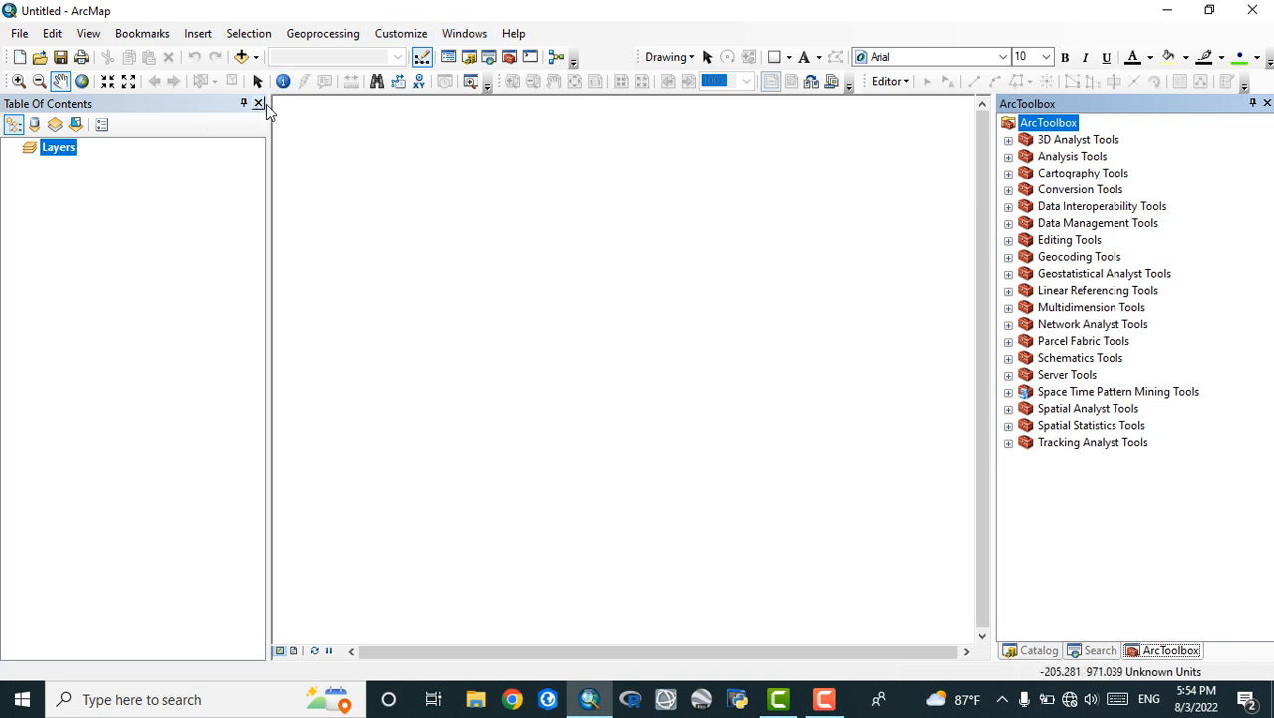
click(1267, 104)
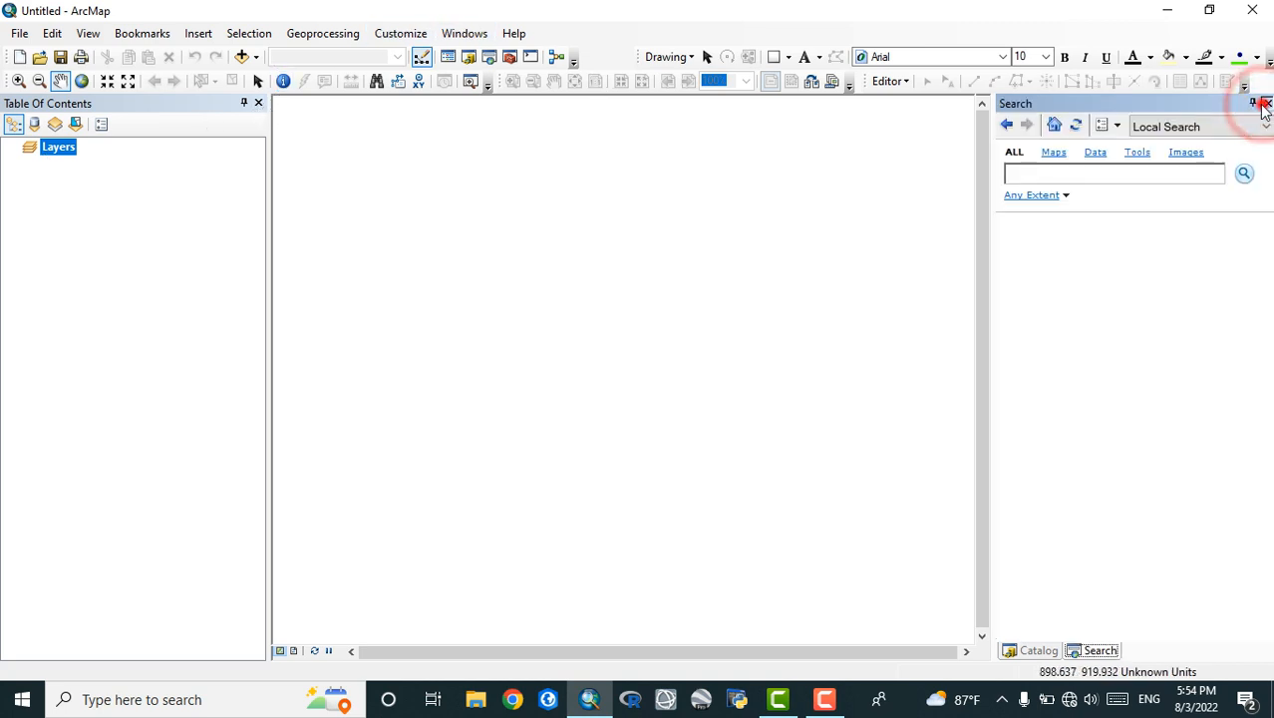
click(1266, 104)
click(1267, 103)
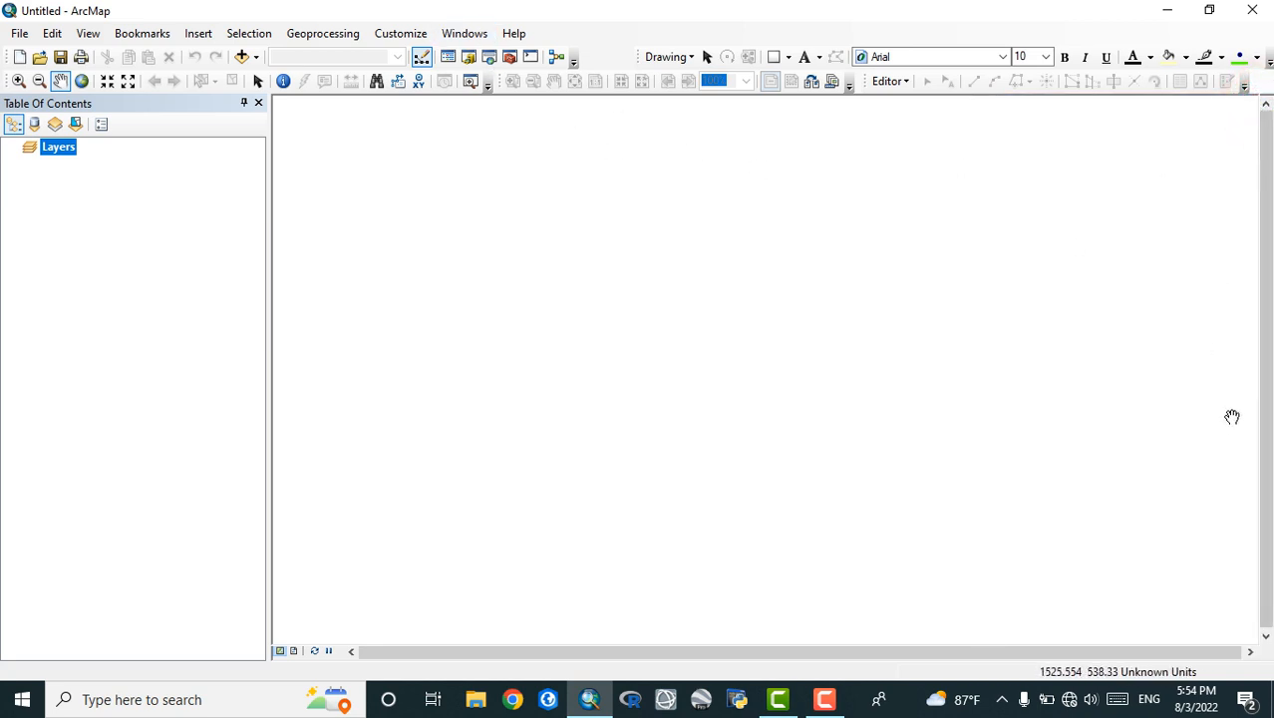
Reopen the ArcToolbox, Search and Catalog windows
click(509, 57)
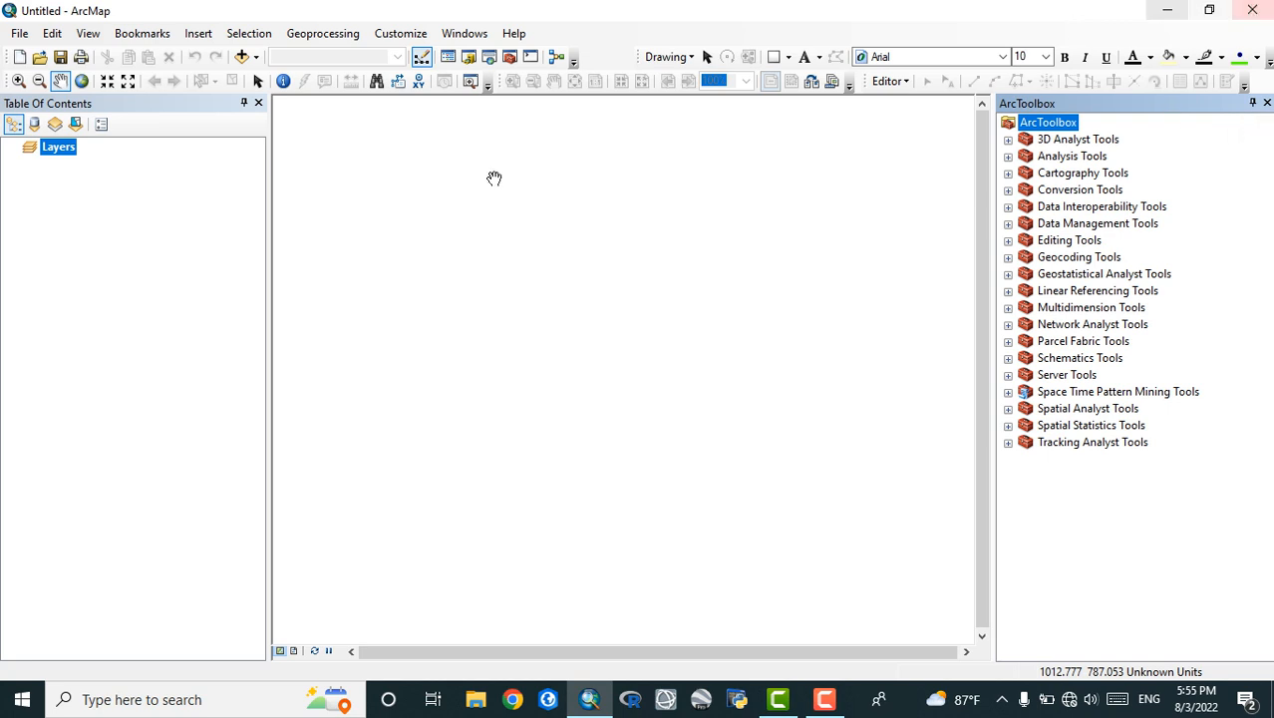
click(490, 57)
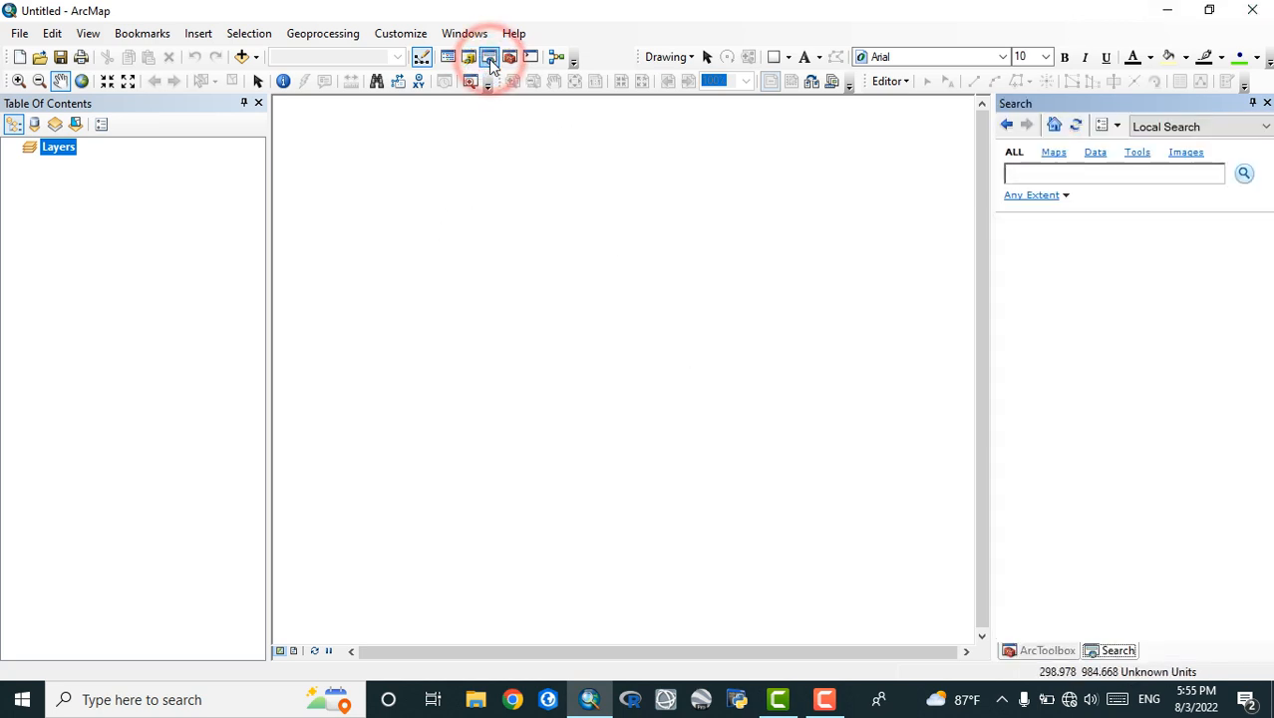
click(468, 58)
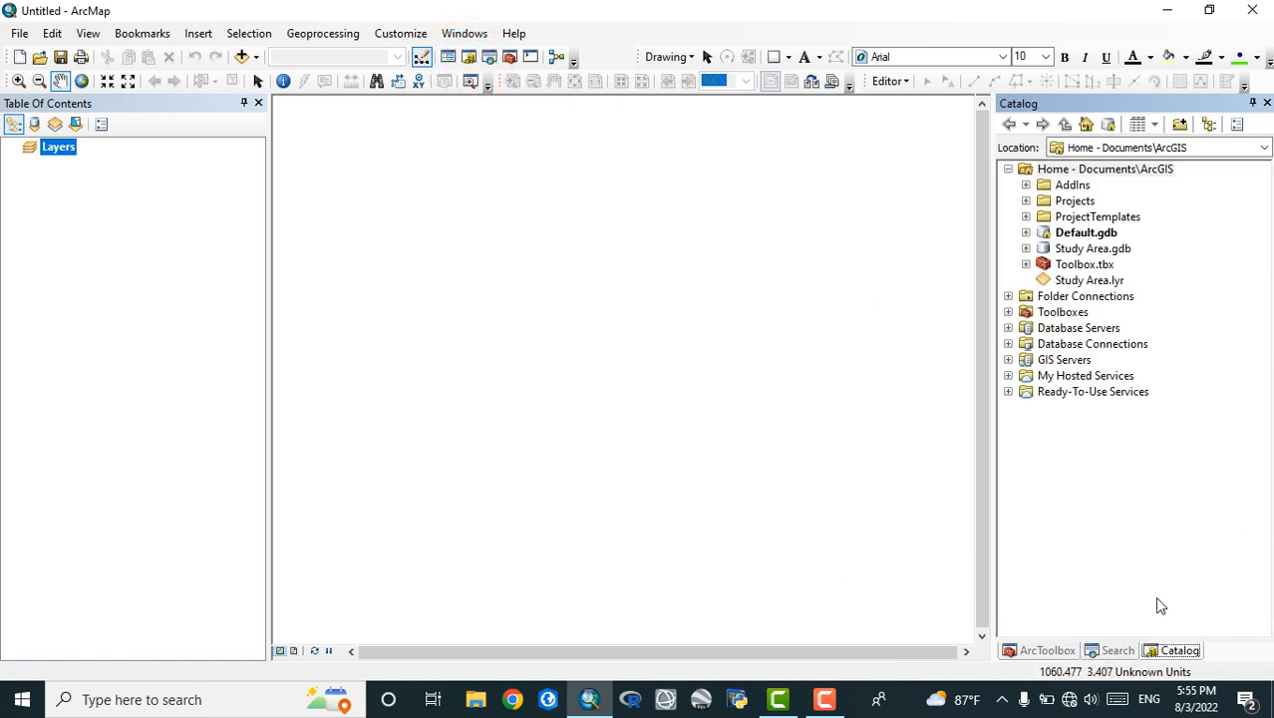
Open the Layers data frame's coordinate system properties and select WGS 1984 from the favorites
right_click(54, 153)
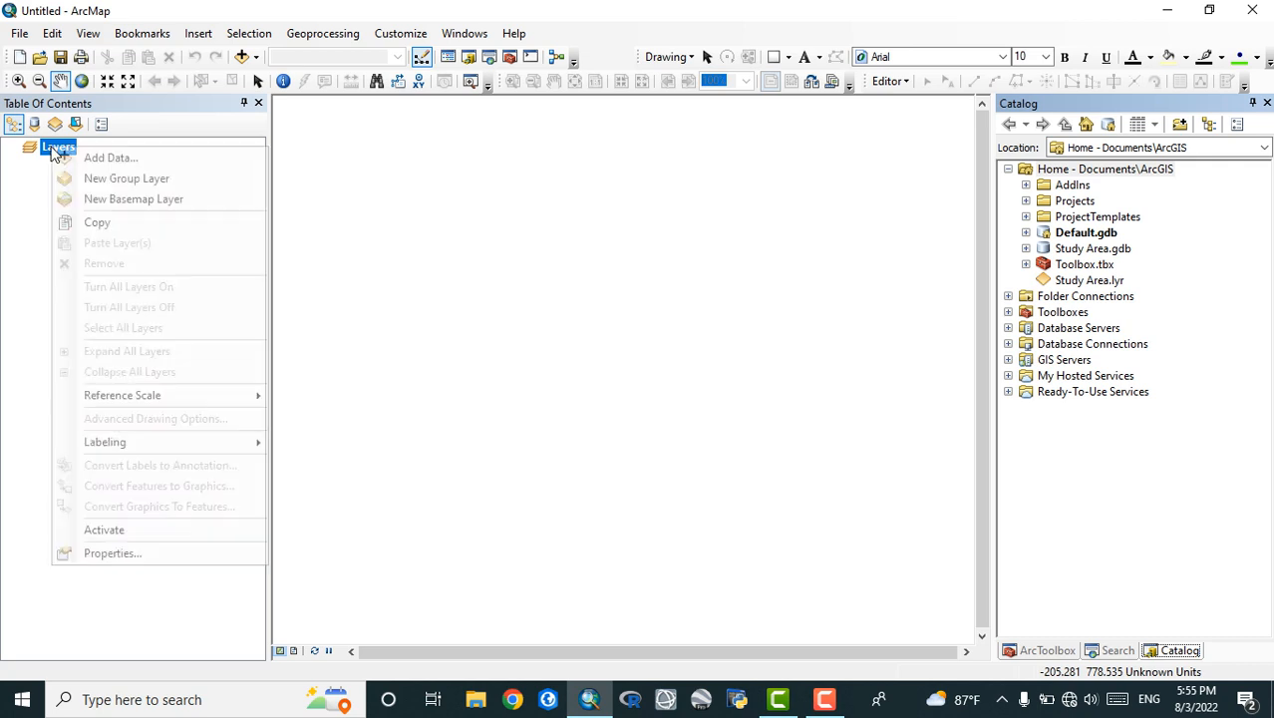
click(113, 553)
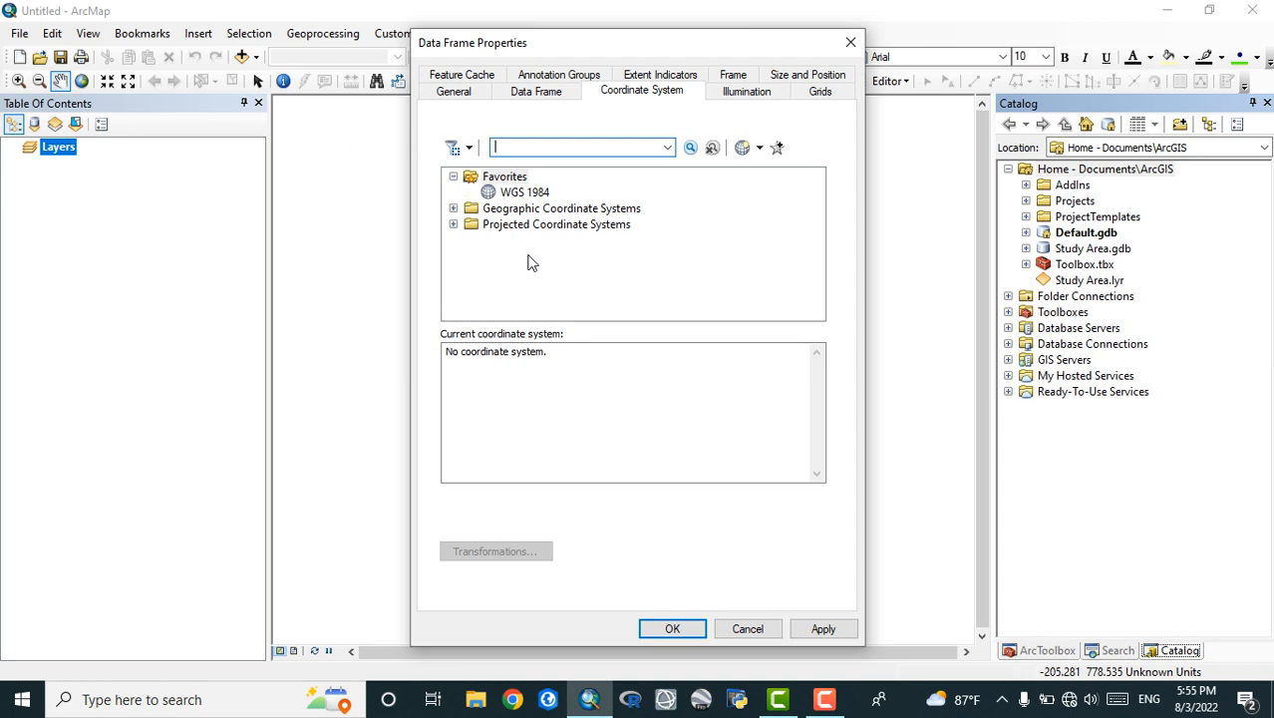
click(504, 194)
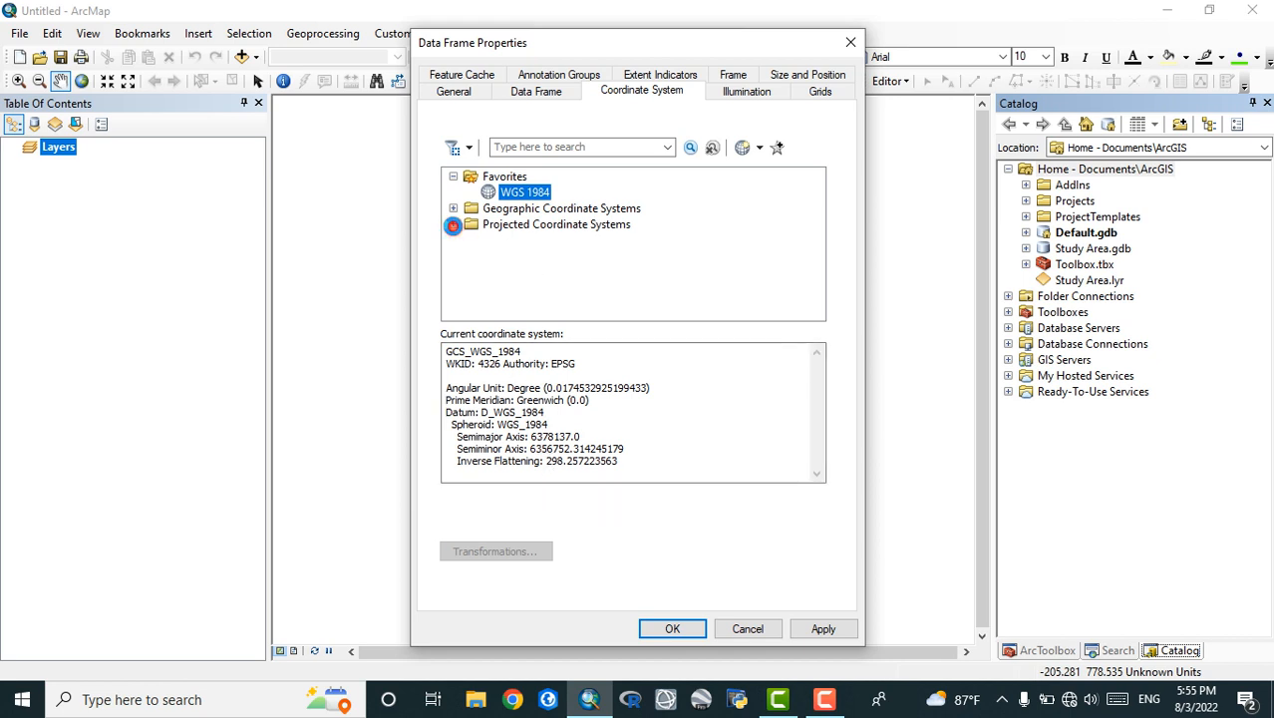
Set the data frame's coordinate system to the projected WGS 1984 UTM Zone 42N and apply it
click(454, 224)
scroll(562, 257, down, 2)
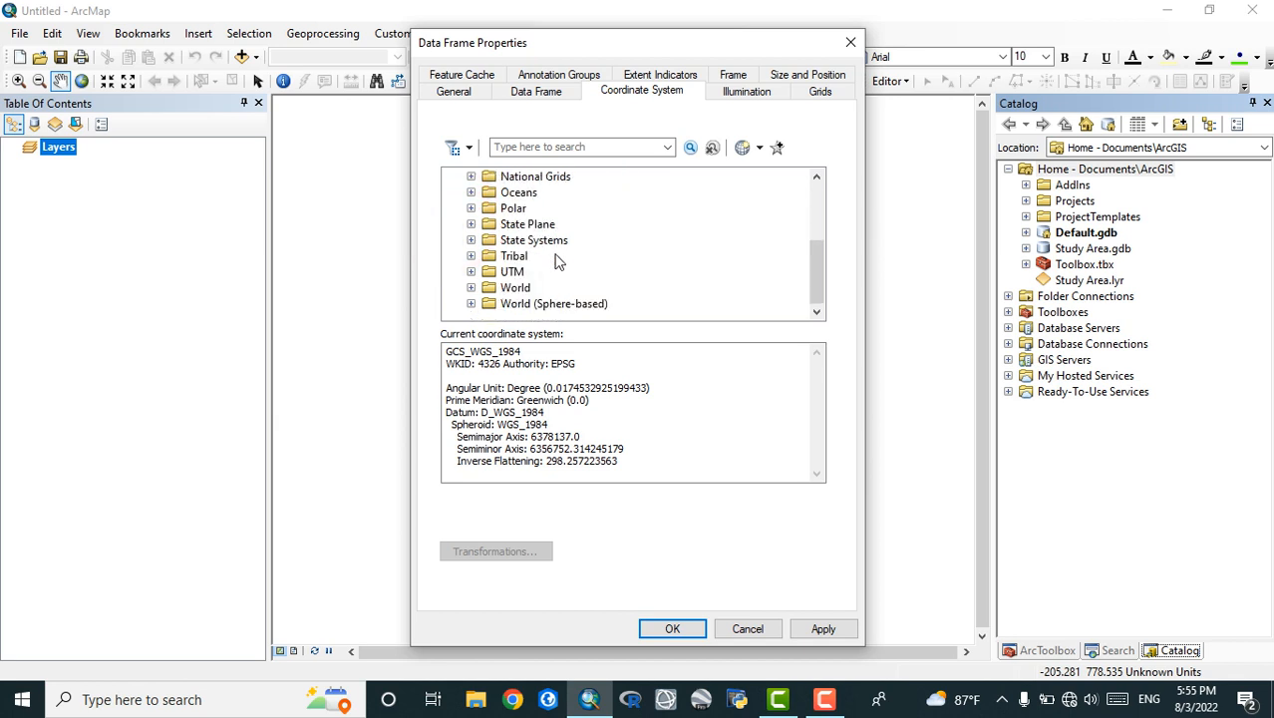
click(471, 272)
scroll(558, 269, down, 3)
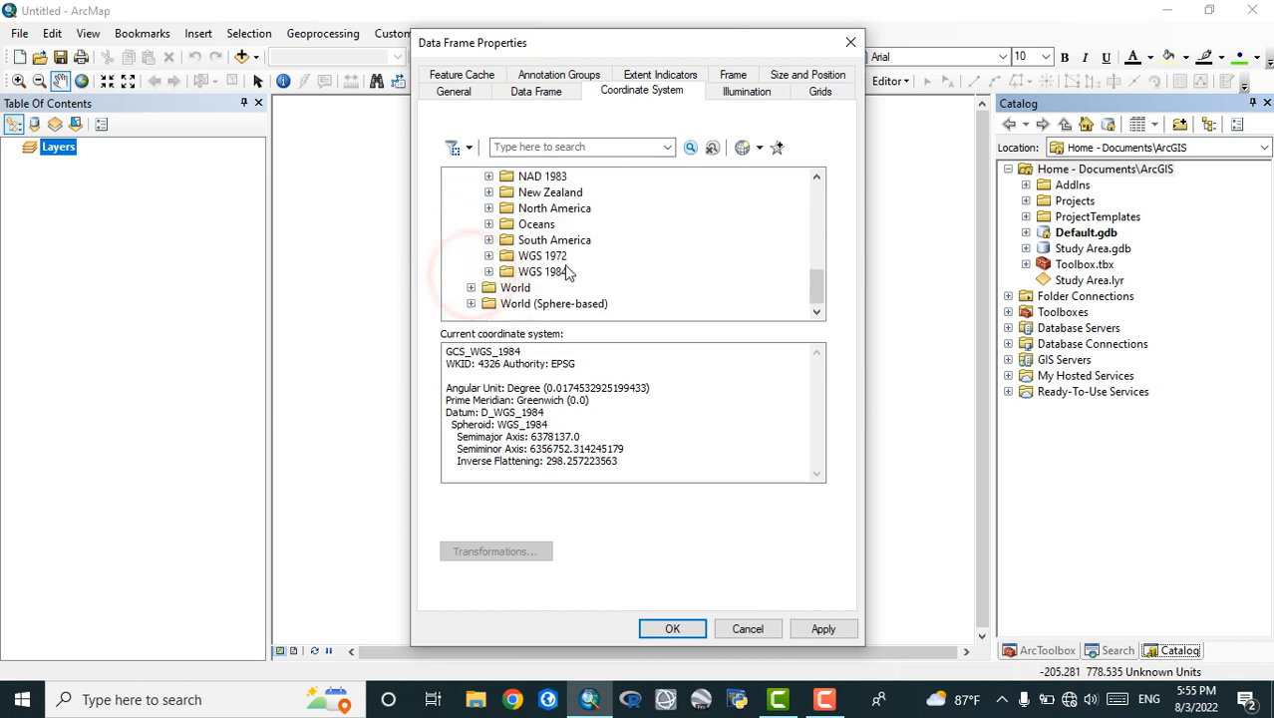
click(488, 271)
click(507, 287)
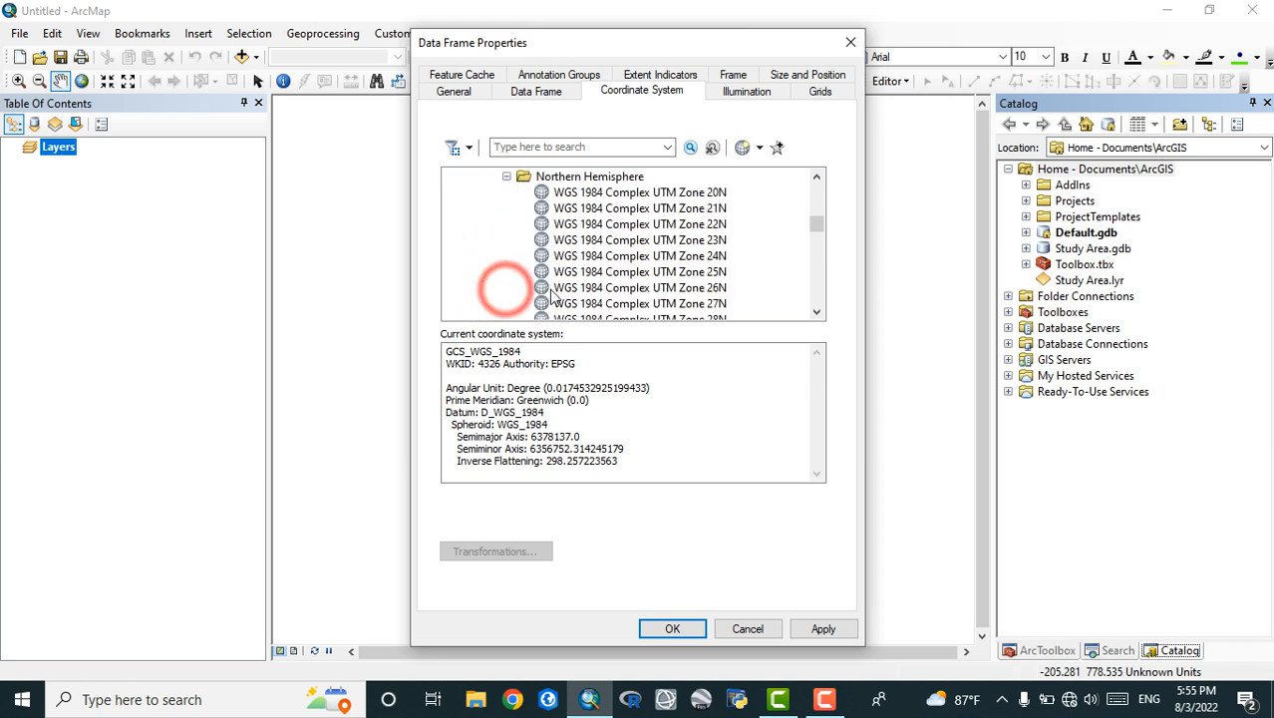
scroll(686, 297, down, 15)
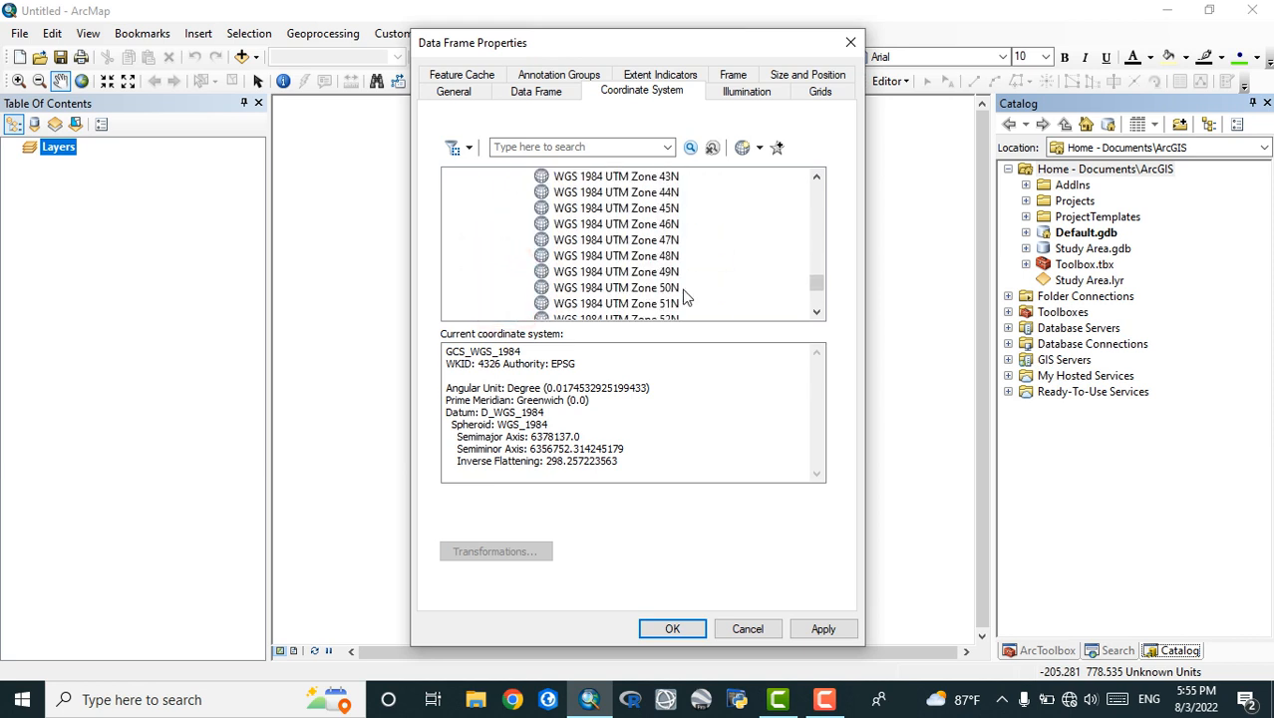
scroll(634, 227, up, 1)
click(640, 209)
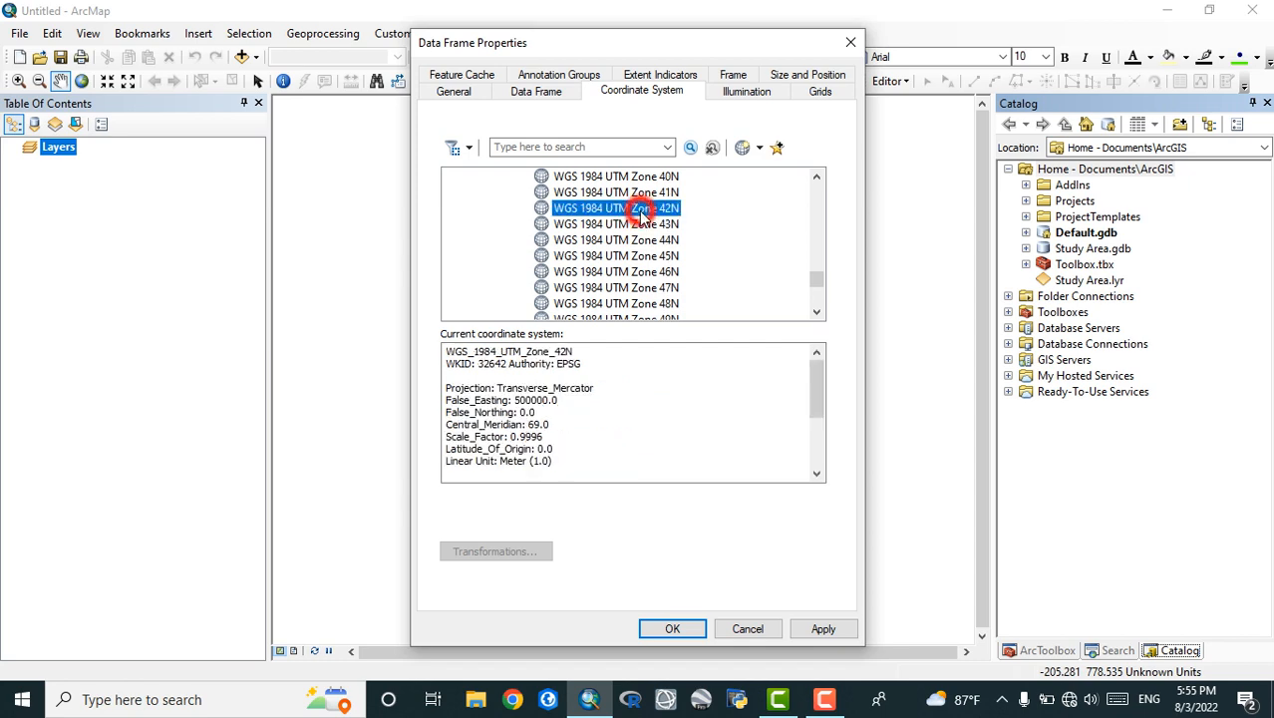
click(823, 628)
click(660, 627)
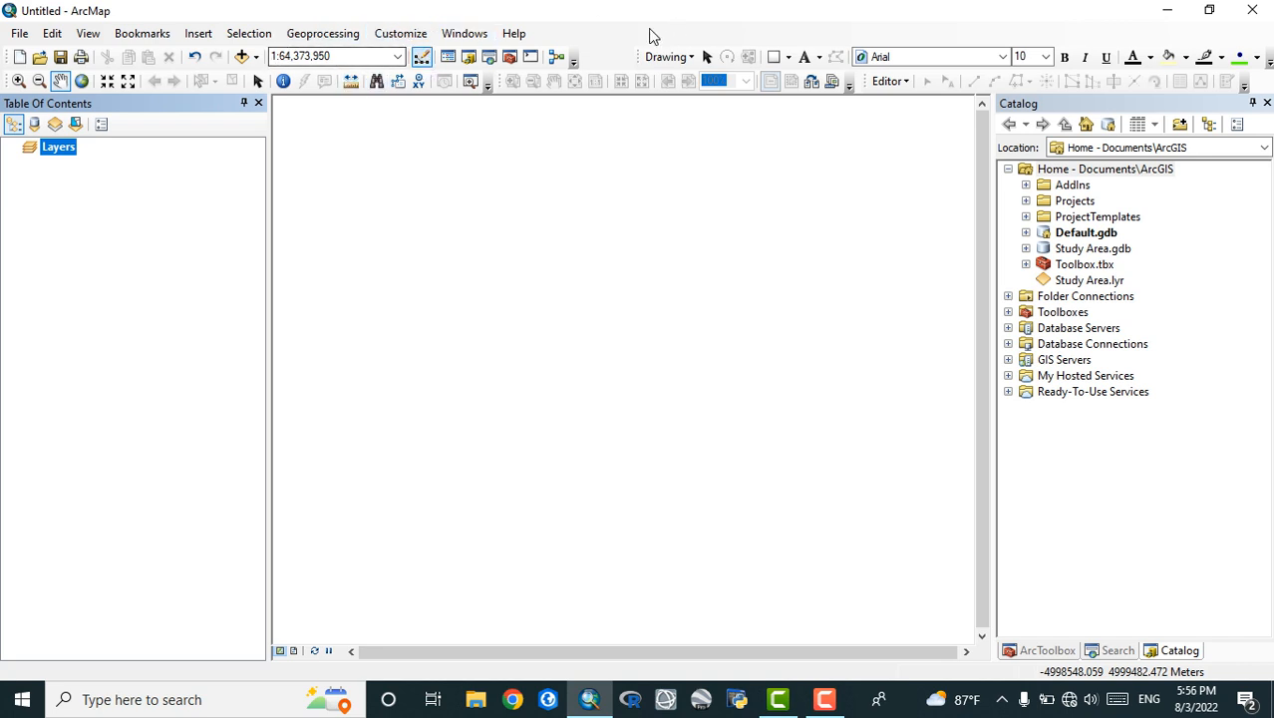
Look through the list of available toolbars and close it without changing the selection
right_click(602, 46)
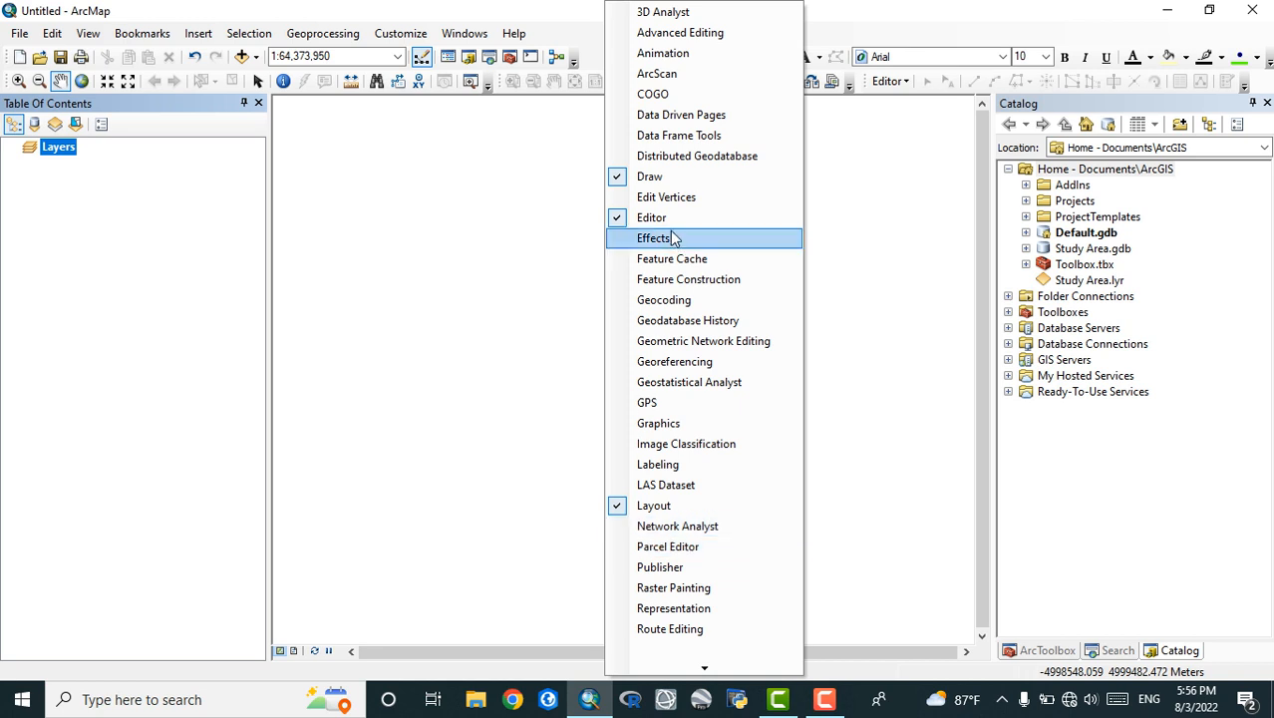
mouse_move(725, 675)
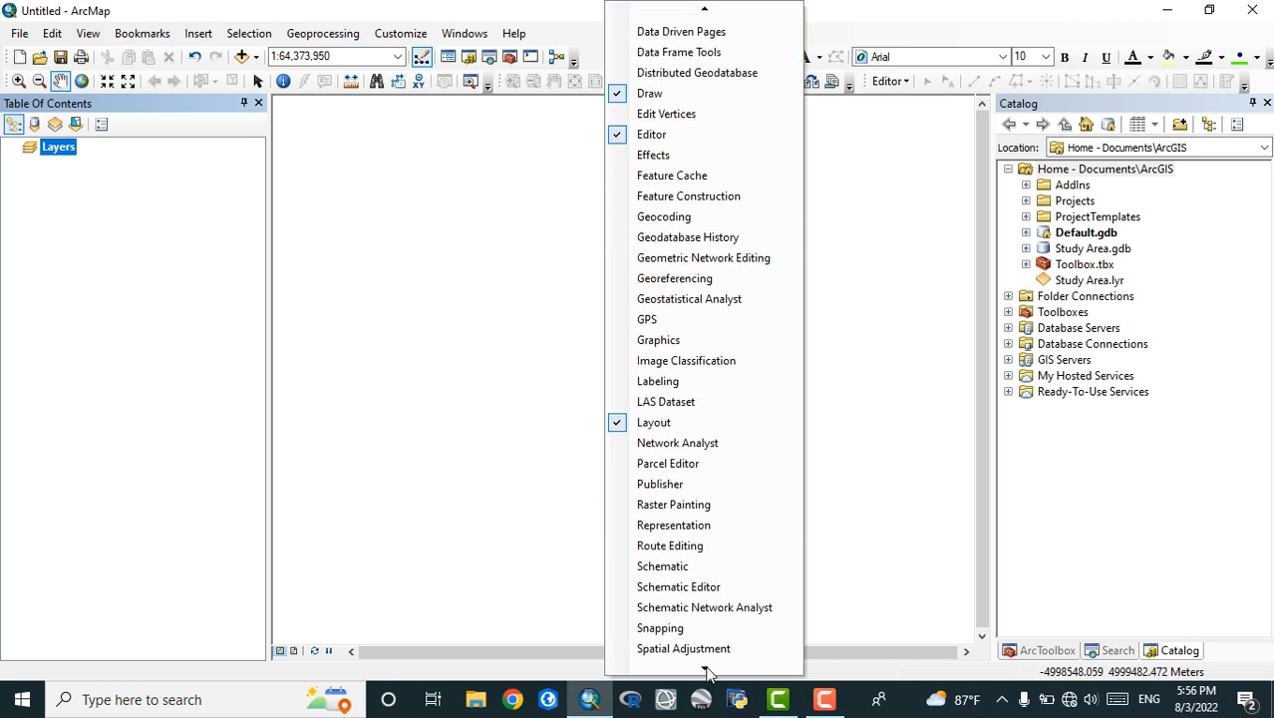
click(506, 309)
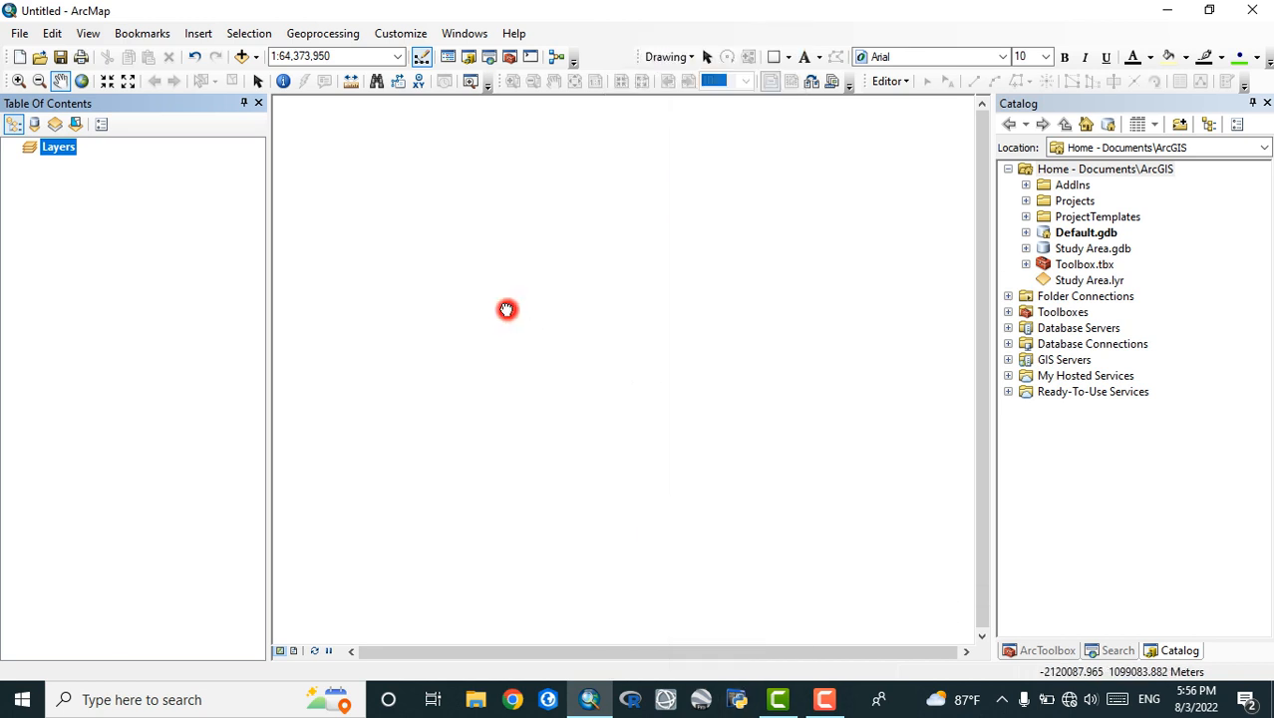
right_click(598, 45)
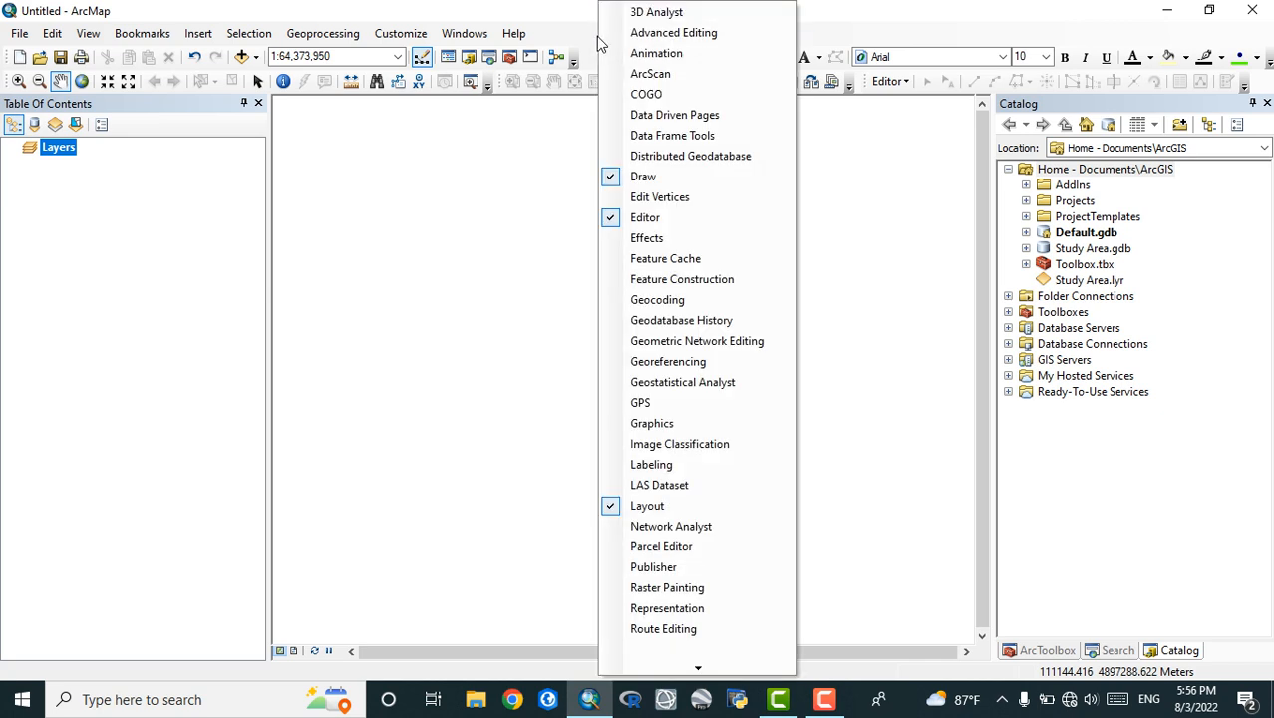
mouse_move(698, 668)
click(453, 354)
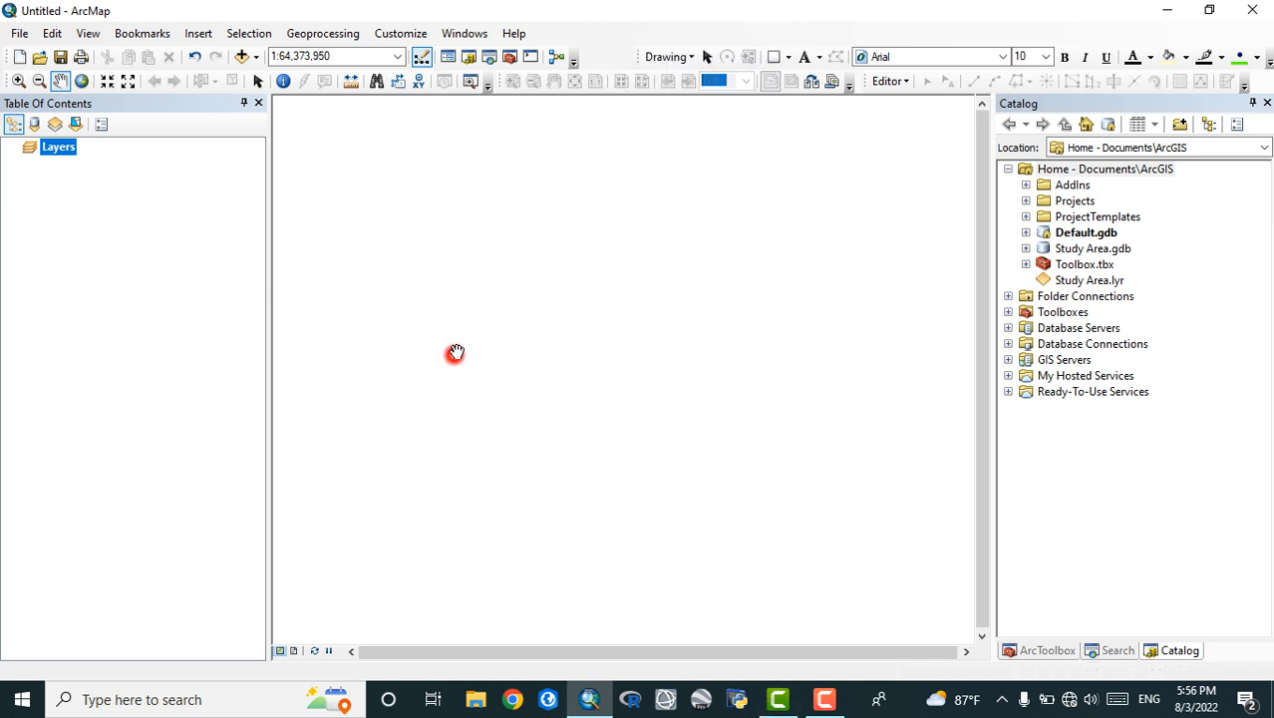
Float and redock the Standard toolbar, and move the Draw toolbar to its own row and back beside the Standard toolbar
drag(6, 56, 325, 187)
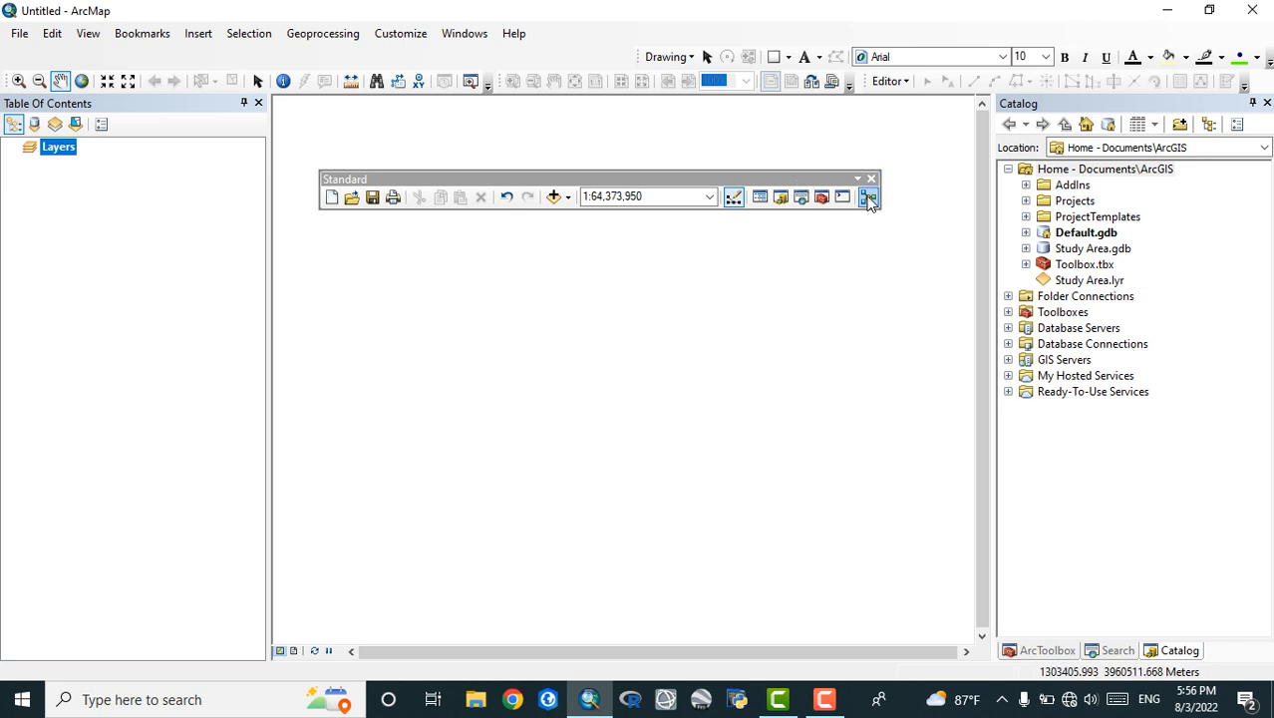
mouse_move(733, 183)
mouse_down()
mouse_move(505, 121)
mouse_move(428, 75)
mouse_move(241, 42)
mouse_move(210, 54)
mouse_move(232, 58)
mouse_move(244, 55)
mouse_move(191, 49)
mouse_up()
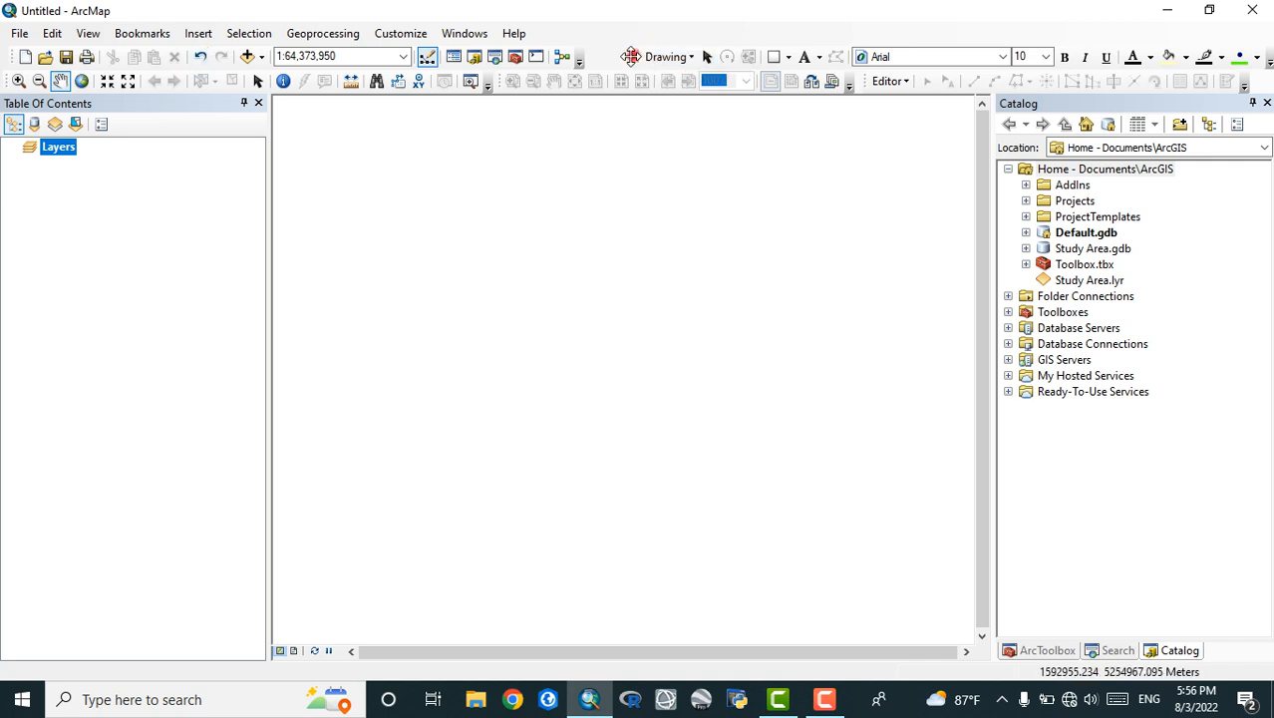
mouse_move(631, 55)
mouse_down()
mouse_move(603, 52)
mouse_move(605, 104)
mouse_up()
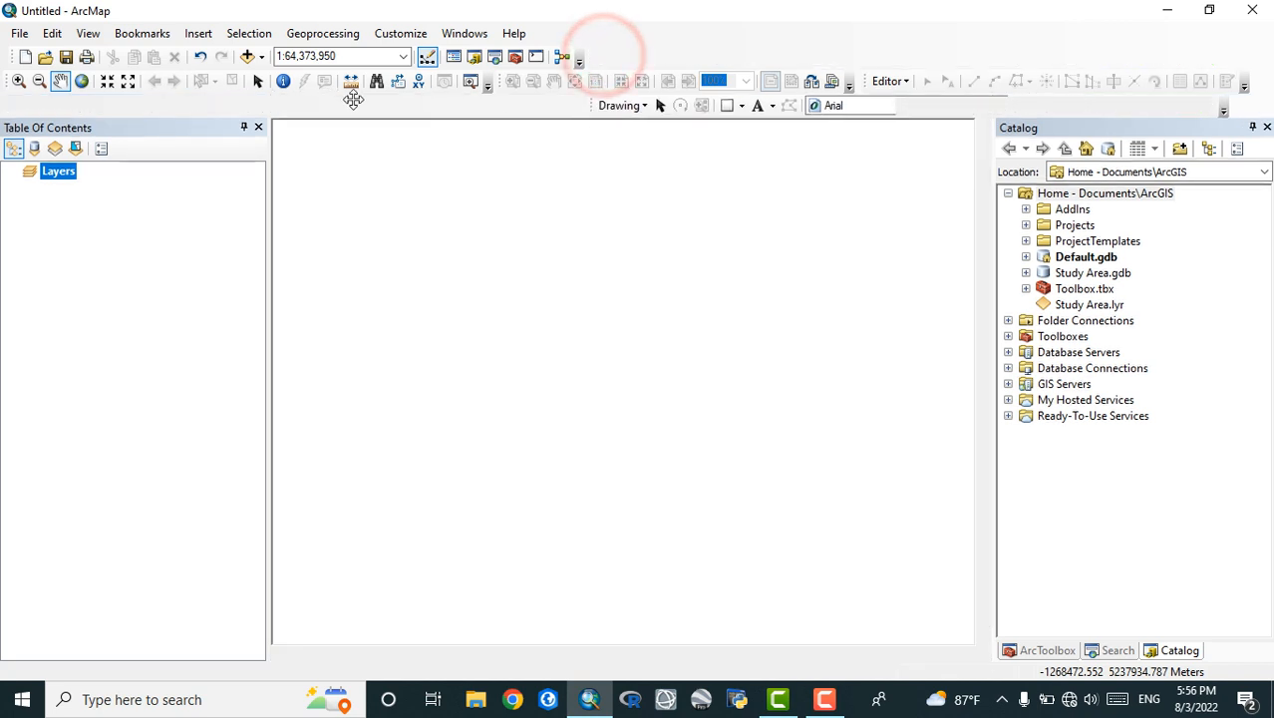
drag(353, 99, 17, 105)
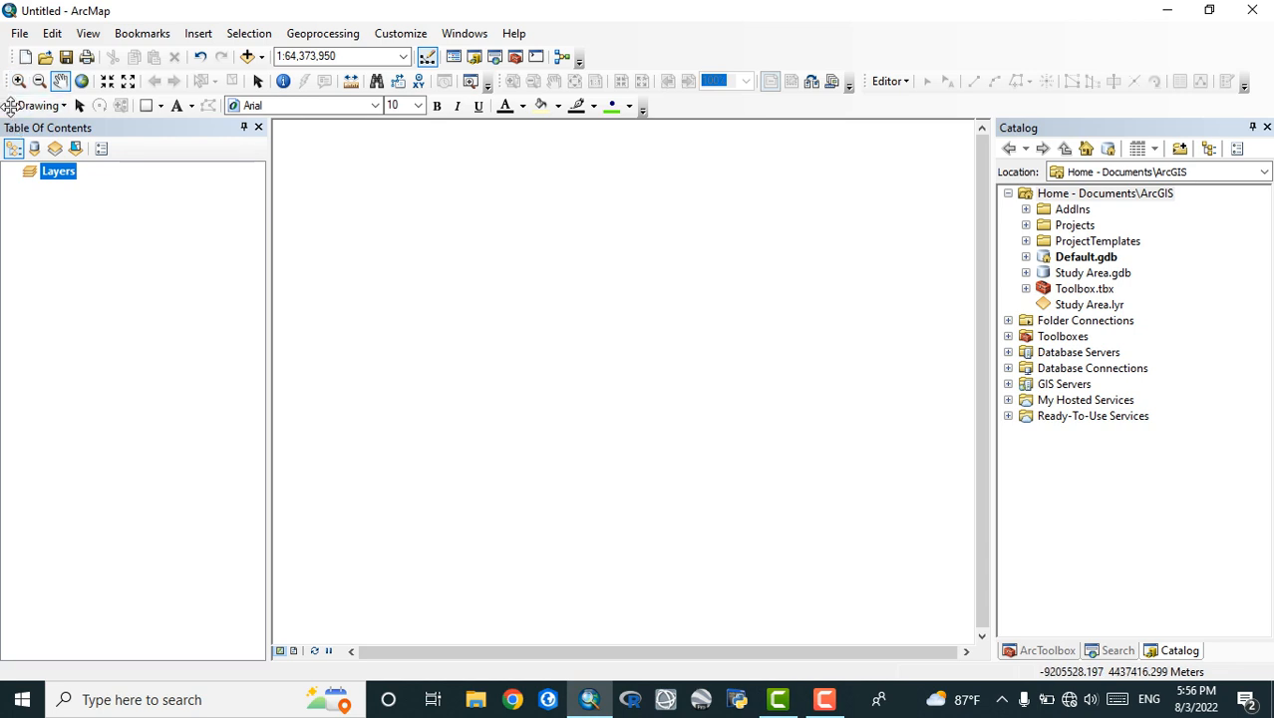
mouse_move(8, 106)
mouse_down()
mouse_move(783, 45)
mouse_move(703, 60)
mouse_up()
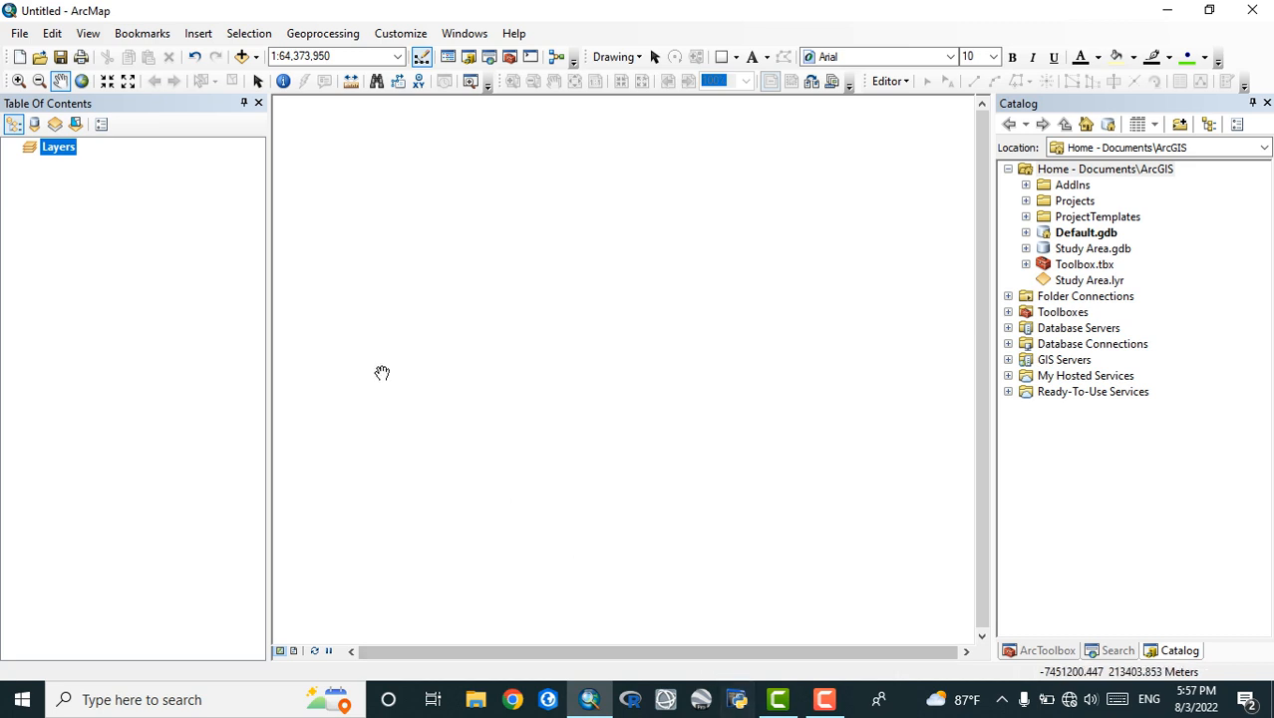
View the map document file commands with the Add Data options, and the Editor commands
click(21, 34)
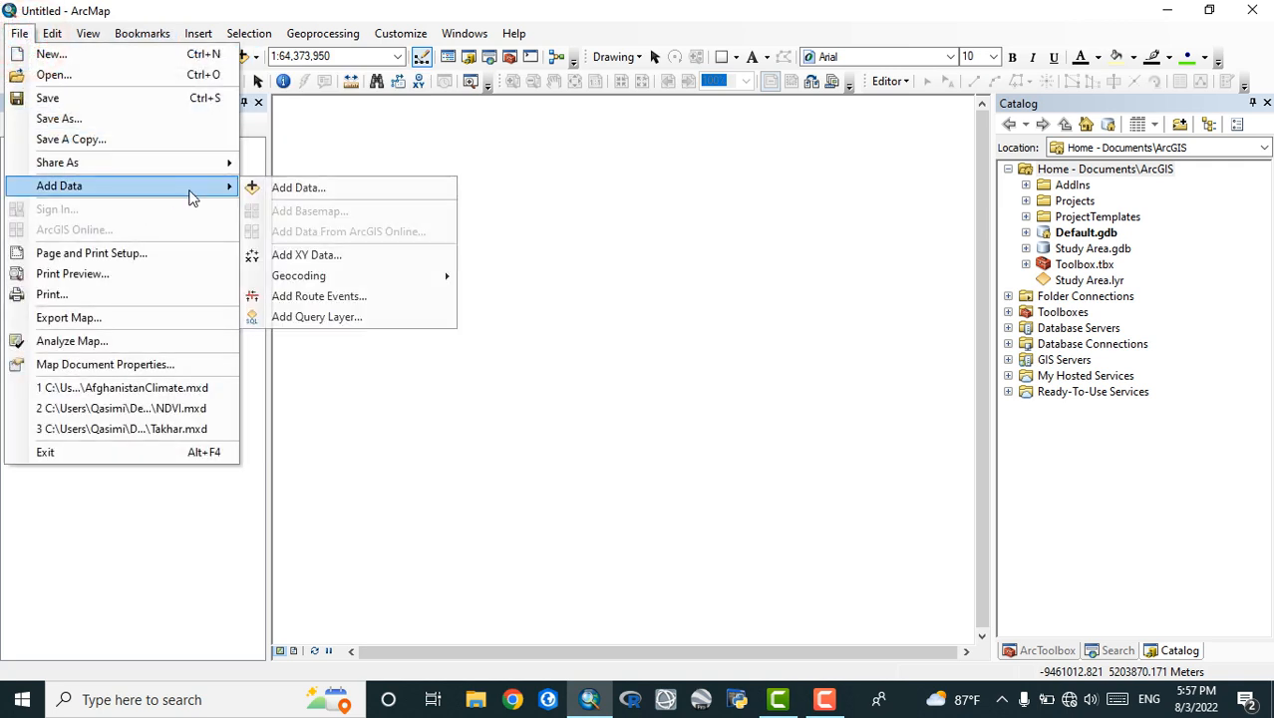
click(538, 6)
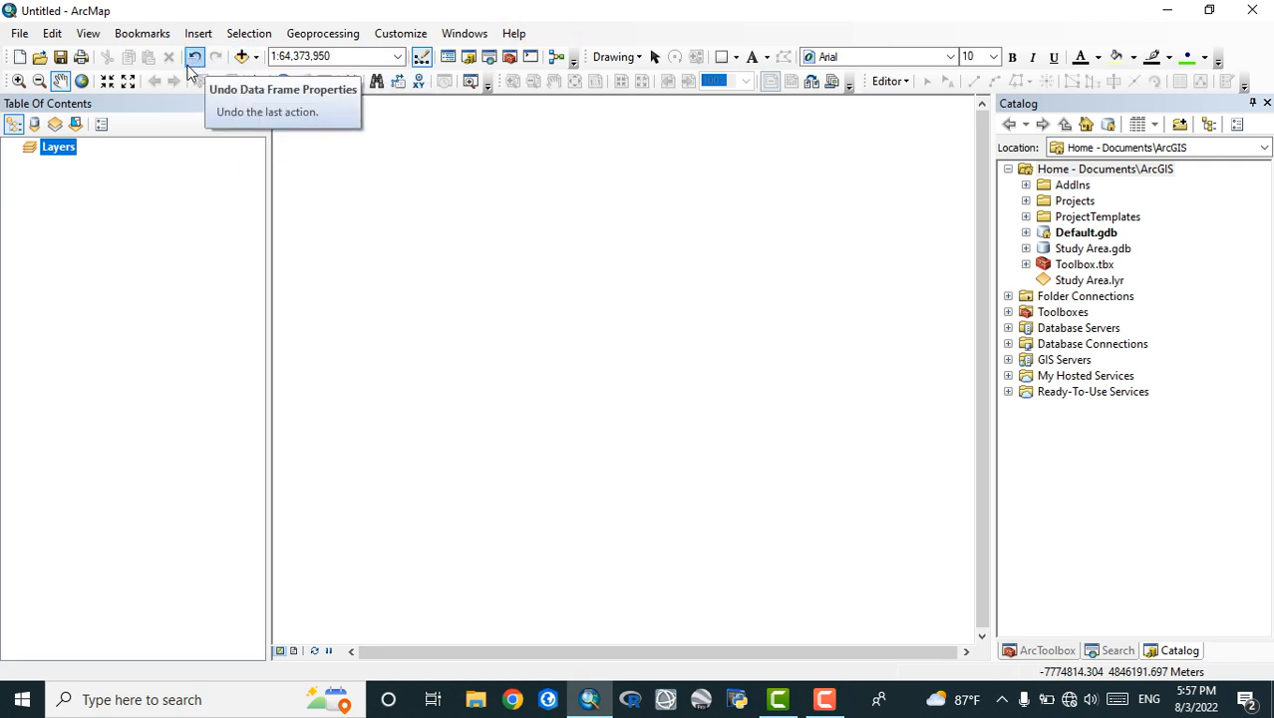
click(903, 82)
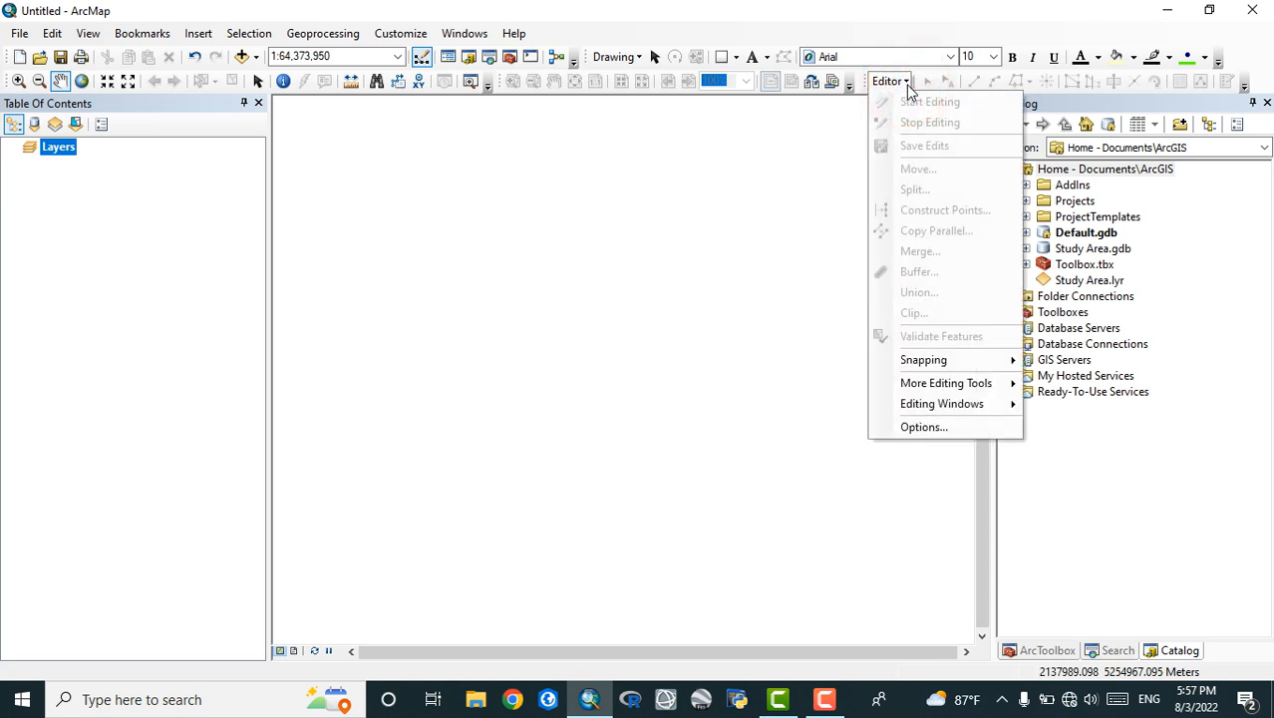
Close the Editor commands and activate the Select Elements tool of the Draw toolbar
click(647, 57)
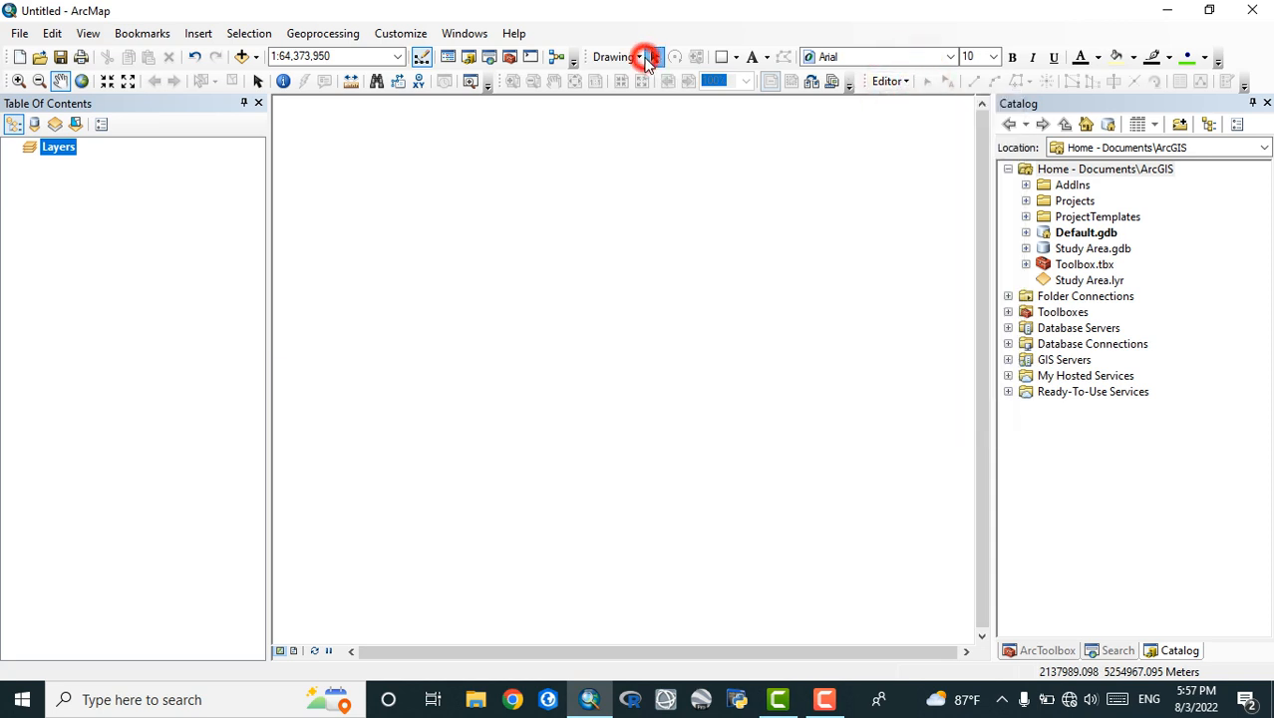
click(648, 57)
click(655, 57)
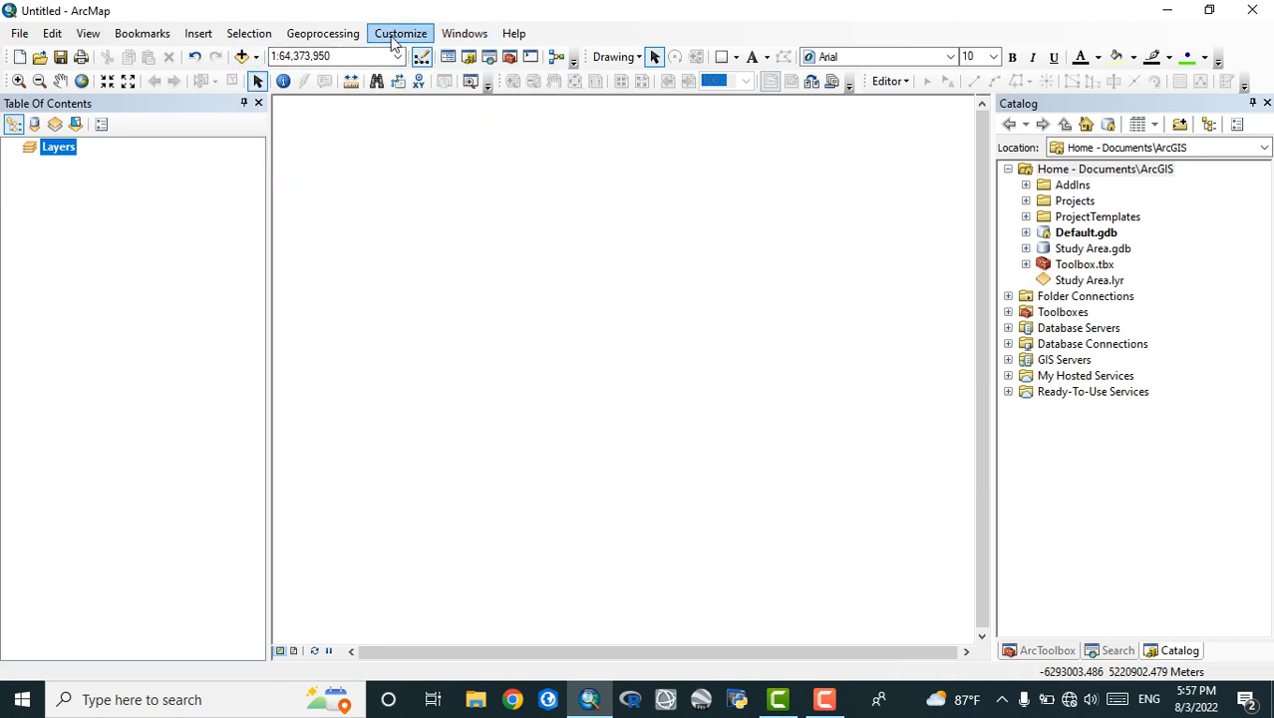
Set the Current Workspace in the geoprocessing environment settings to the youtube folder on the Desktop
click(323, 34)
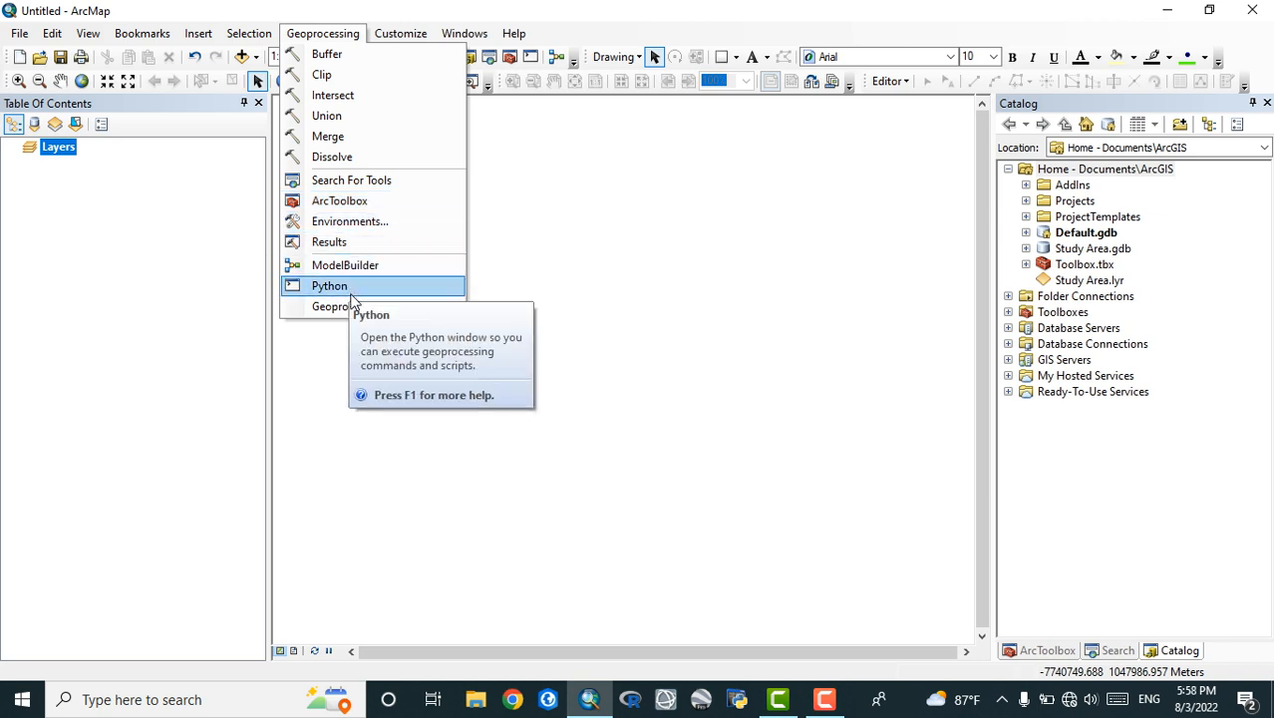
click(347, 223)
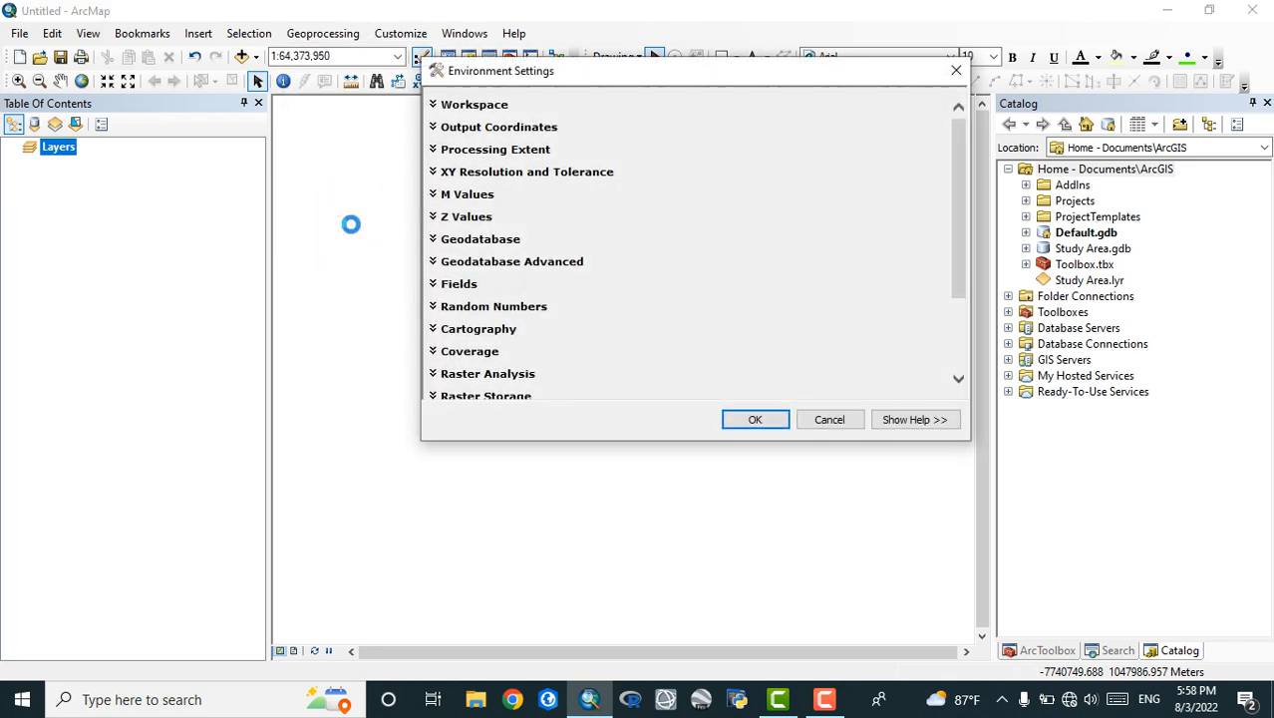
click(485, 105)
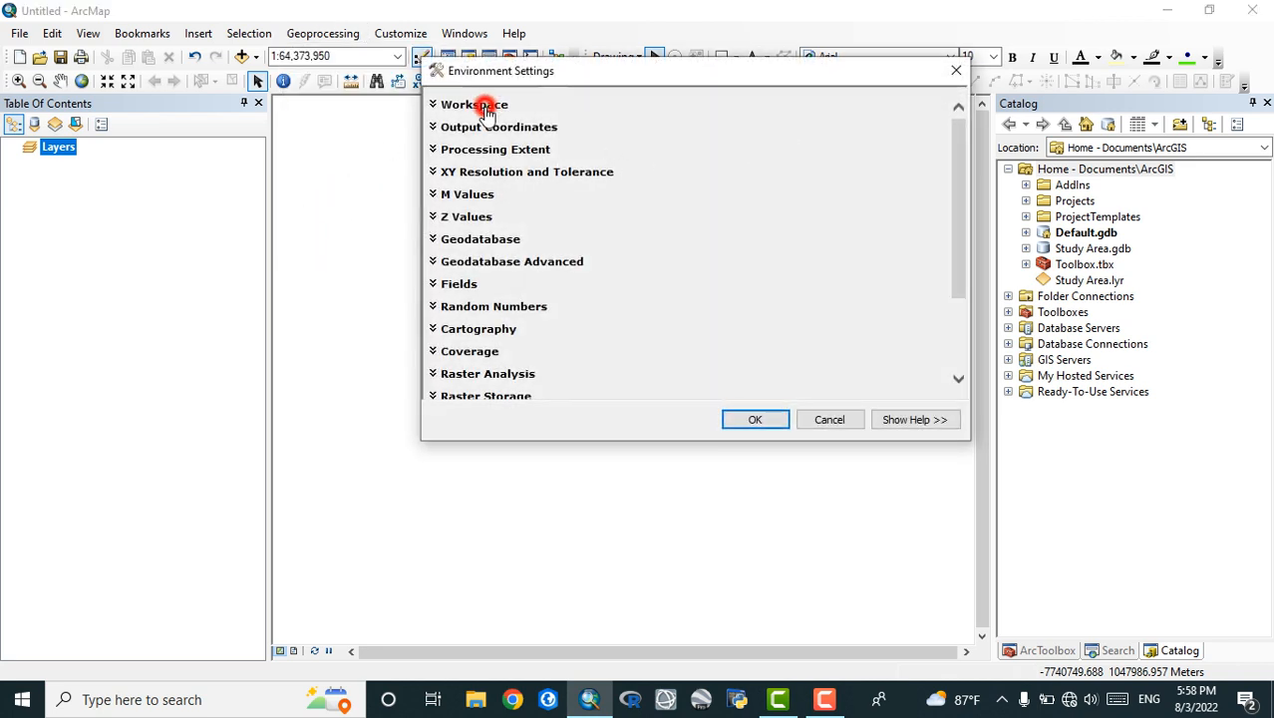
click(926, 139)
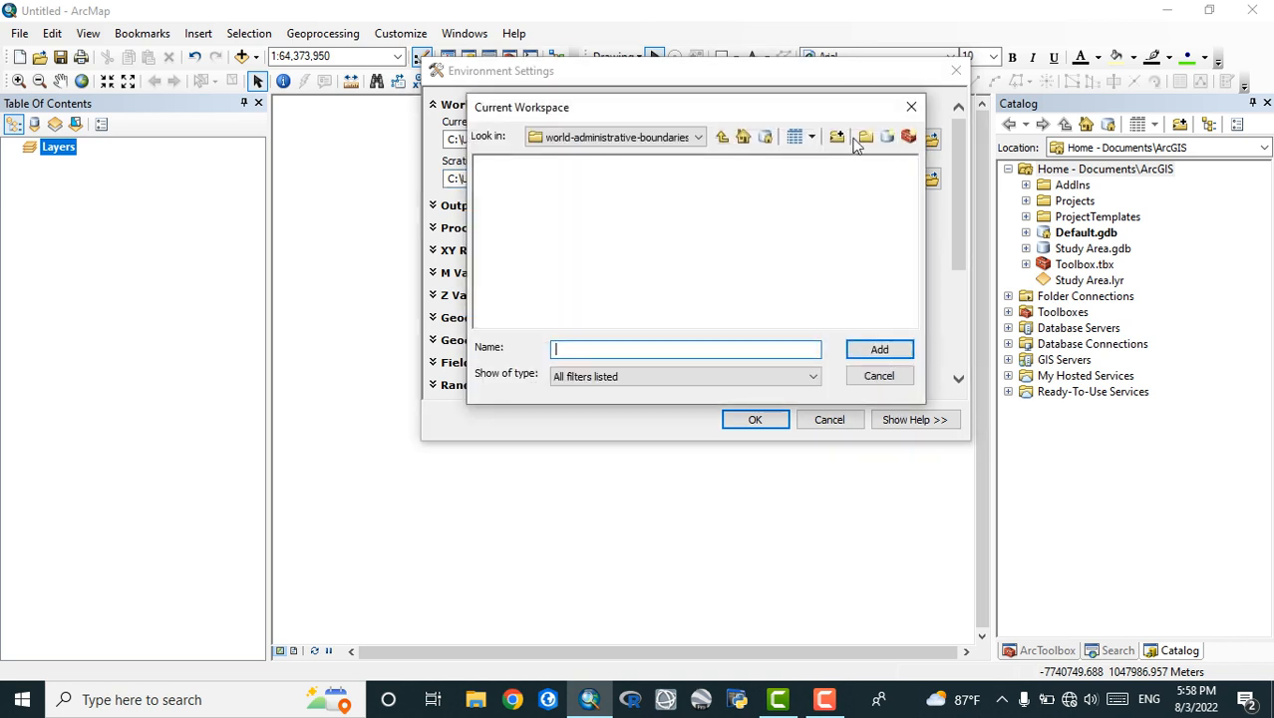
click(697, 138)
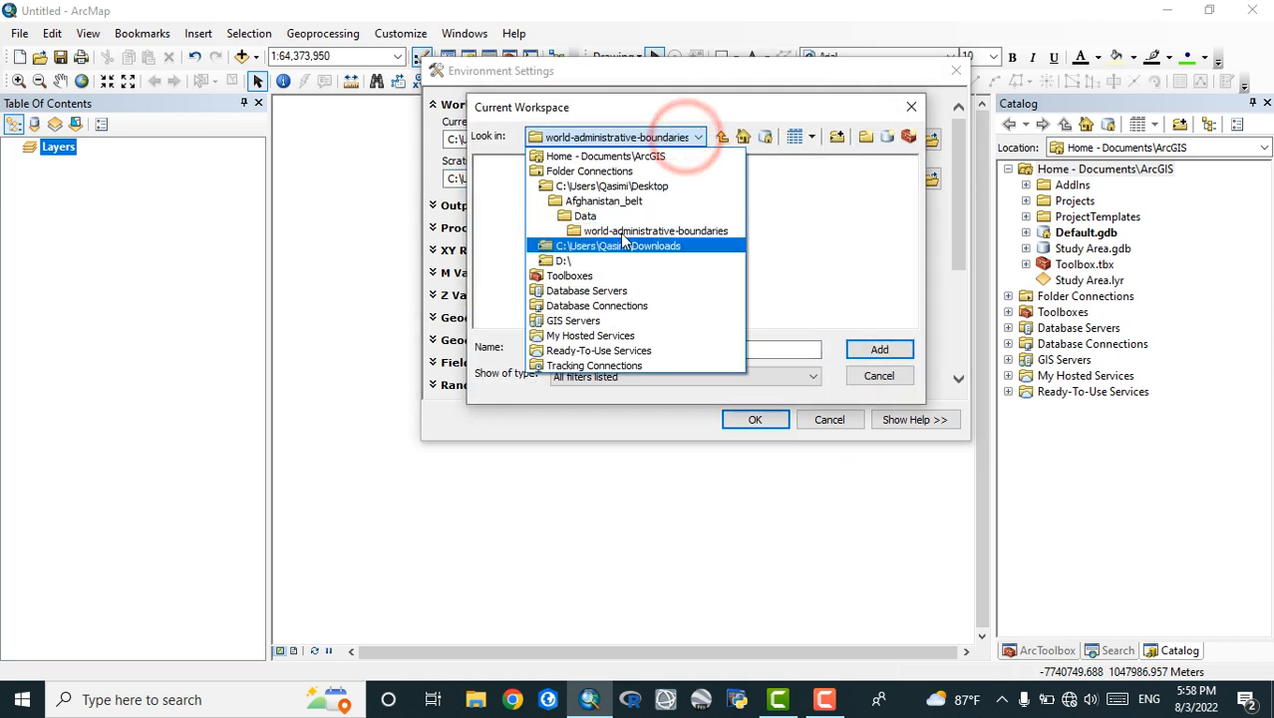
click(622, 188)
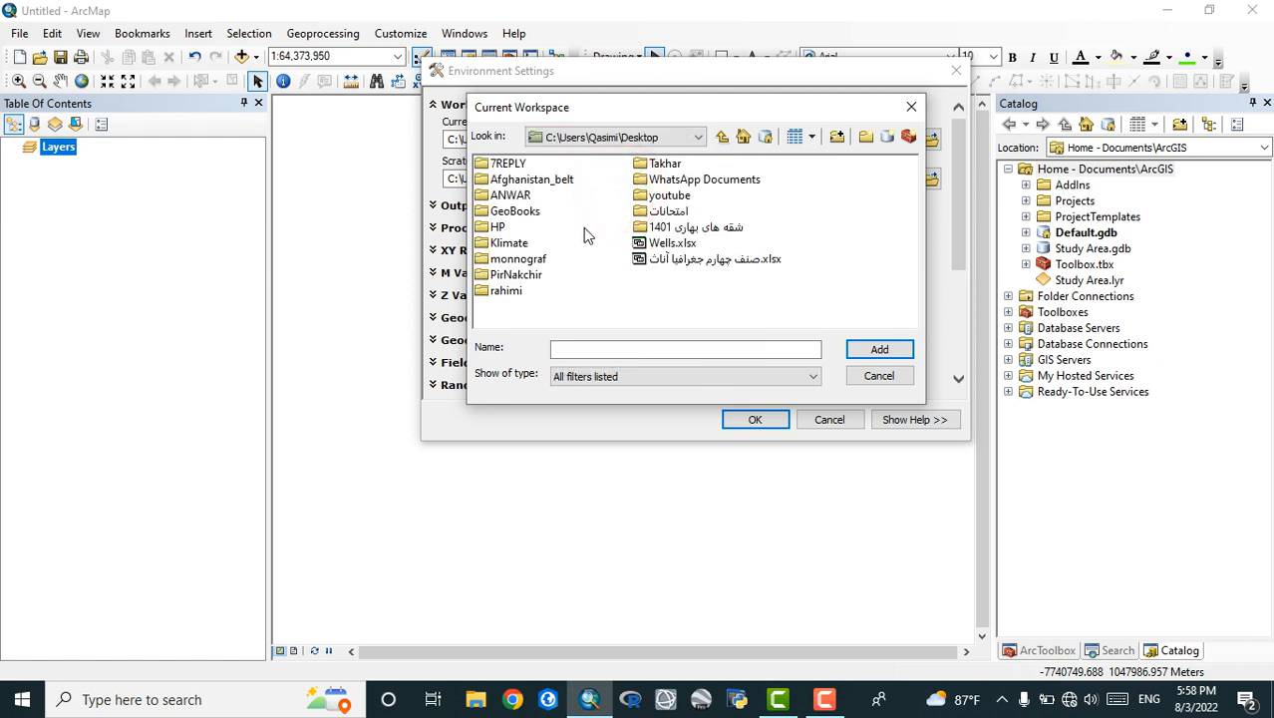
click(669, 195)
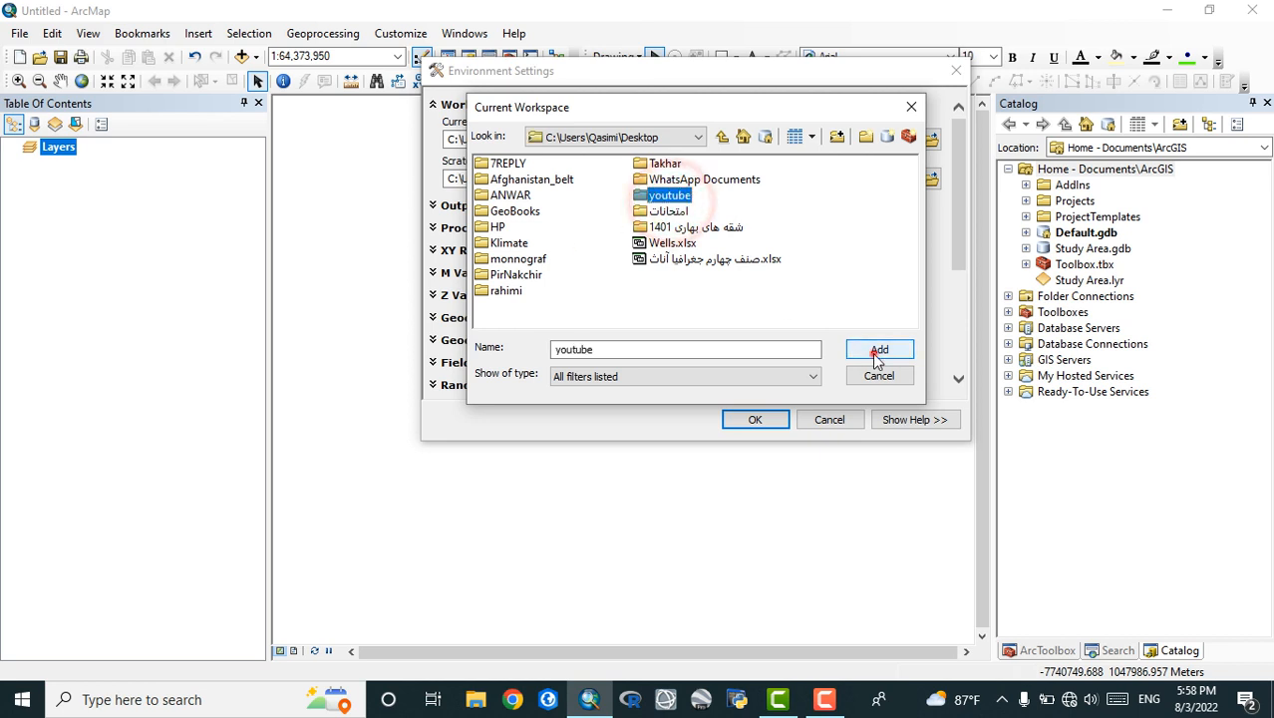
click(874, 351)
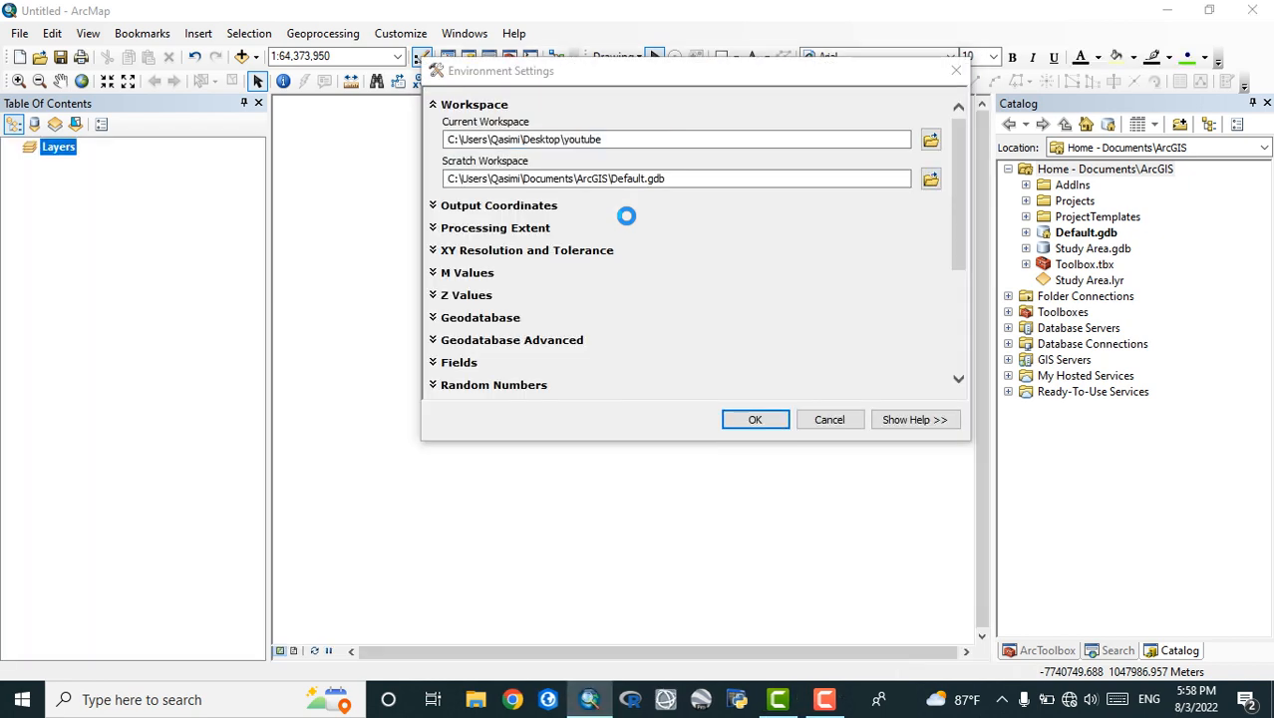
Expand the Output Coordinates settings and view the output coordinate system options, the geographic transformations and the dataset import dialog
click(464, 208)
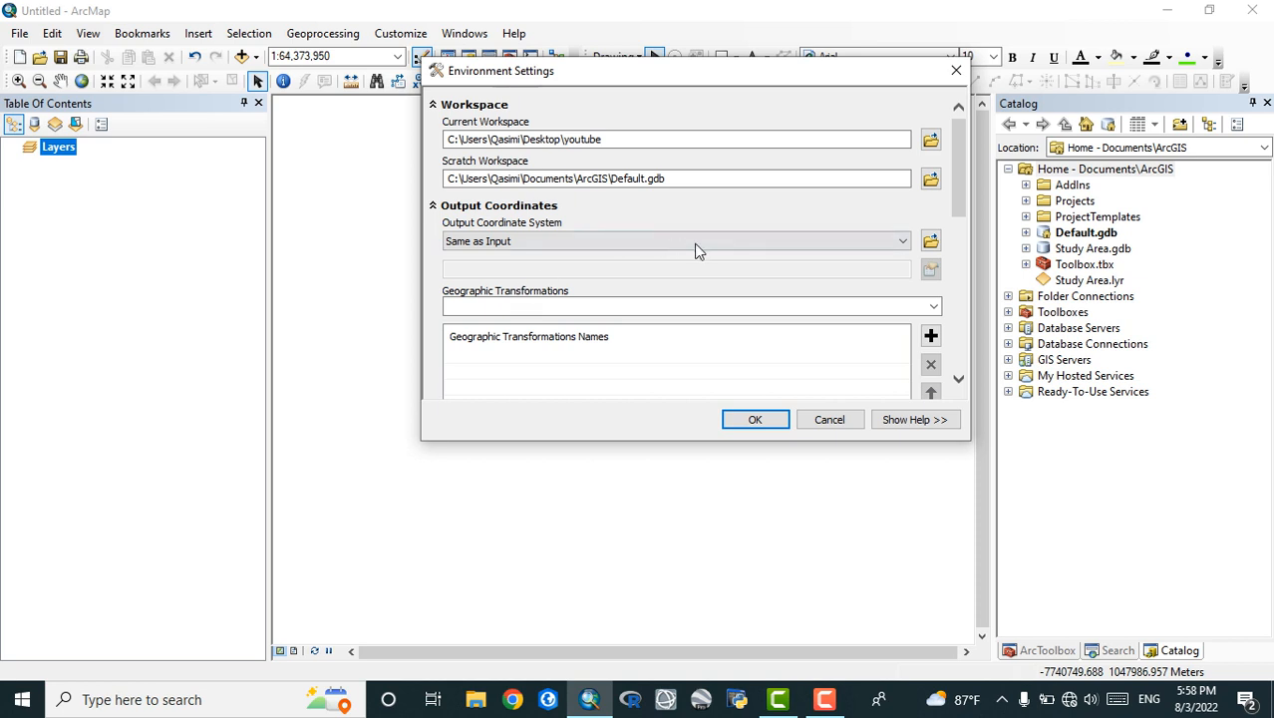
click(818, 242)
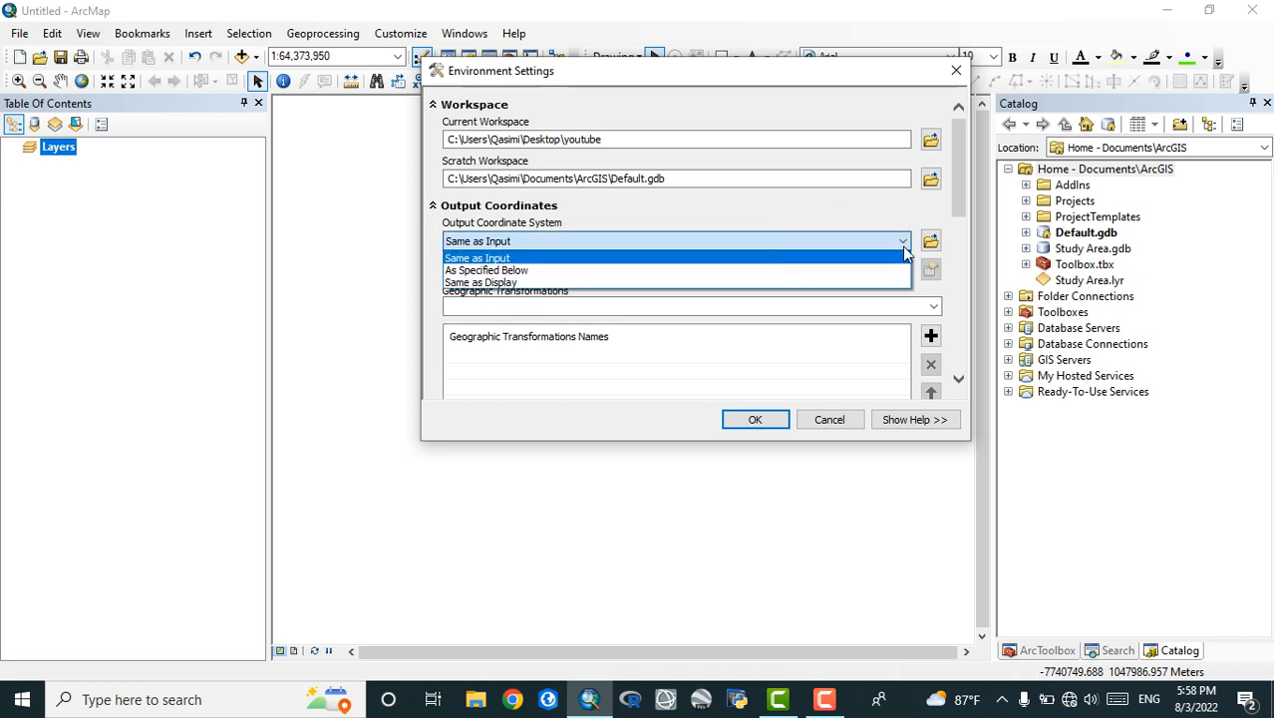
click(862, 244)
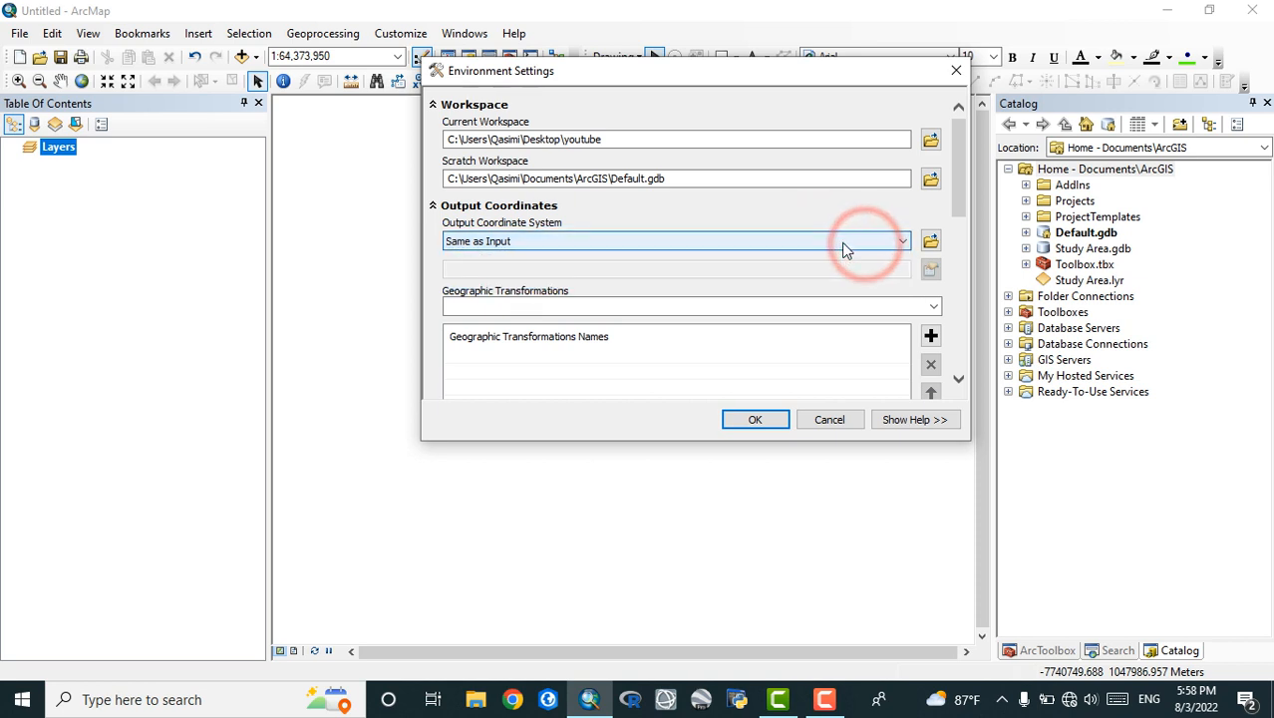
click(935, 307)
click(935, 306)
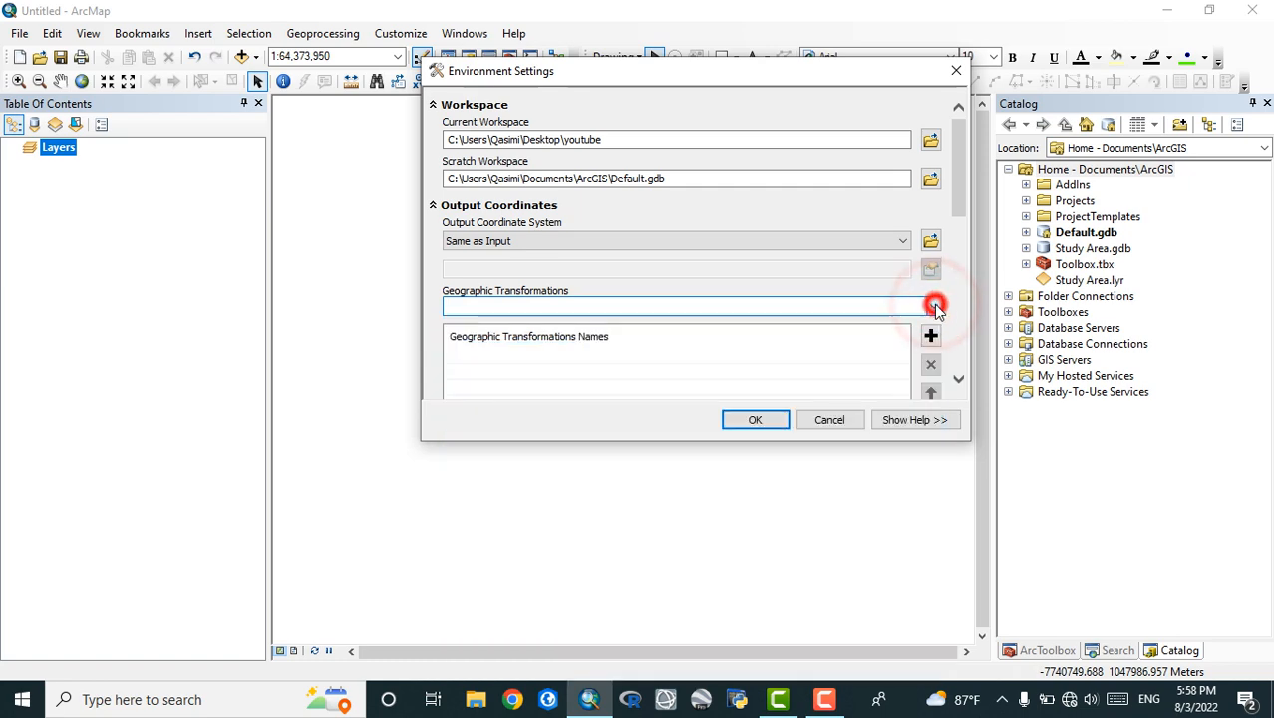
click(931, 337)
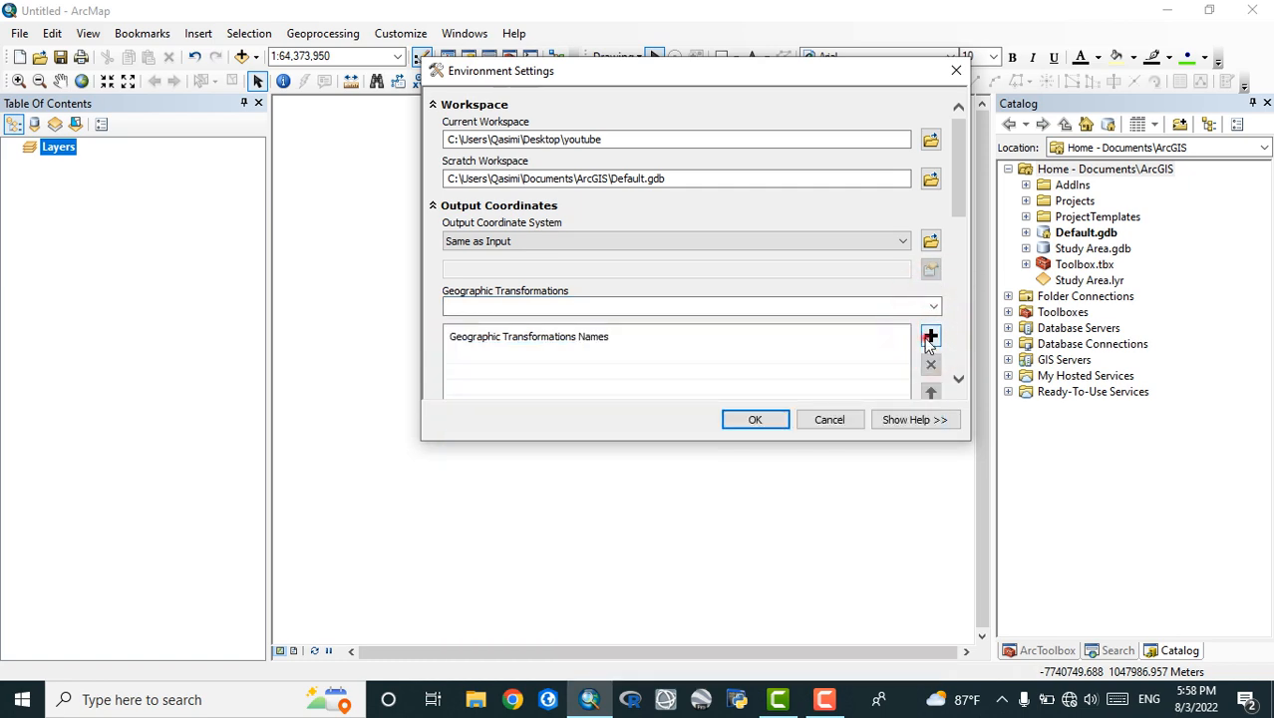
click(928, 339)
scroll(929, 339, down, 3)
scroll(924, 344, up, 3)
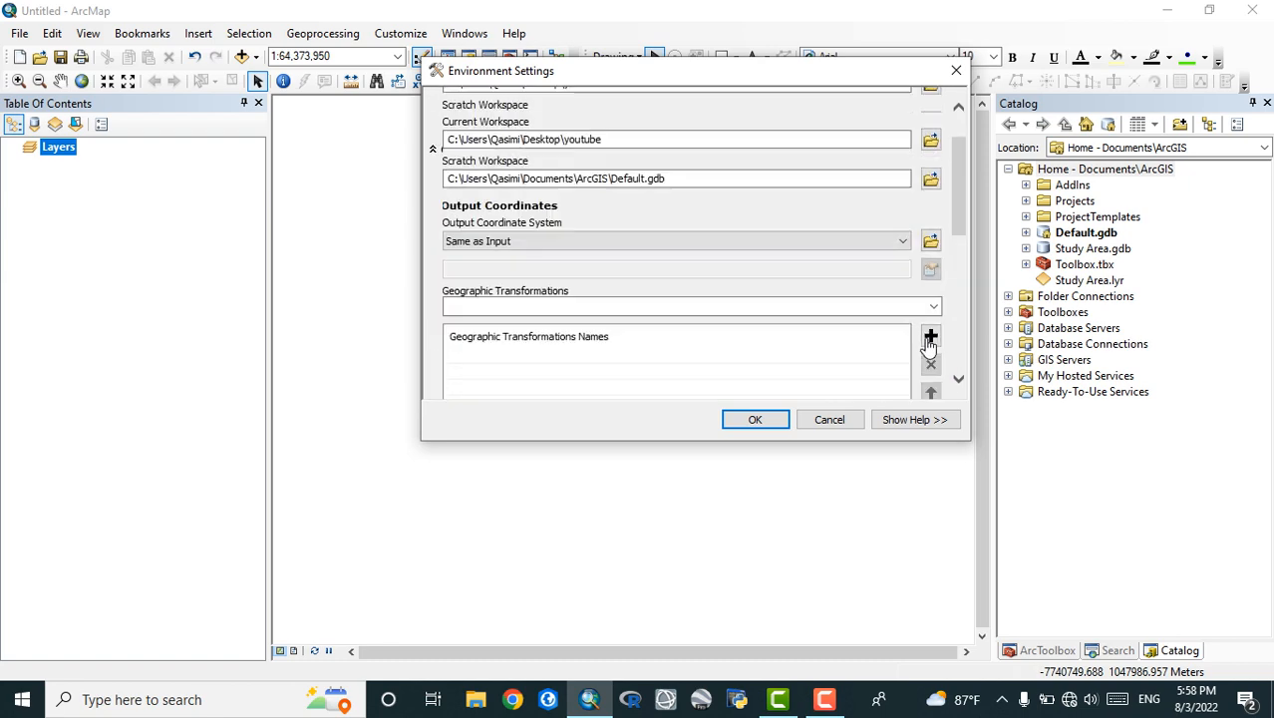
click(931, 243)
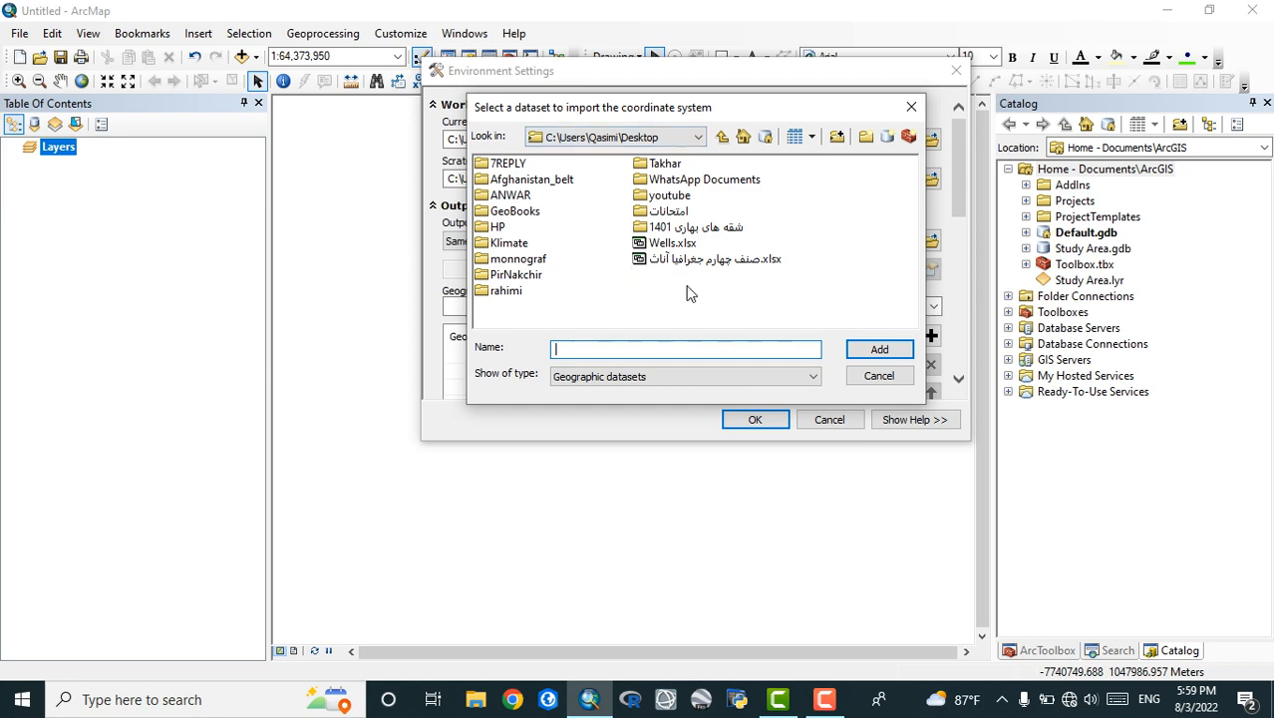
click(910, 106)
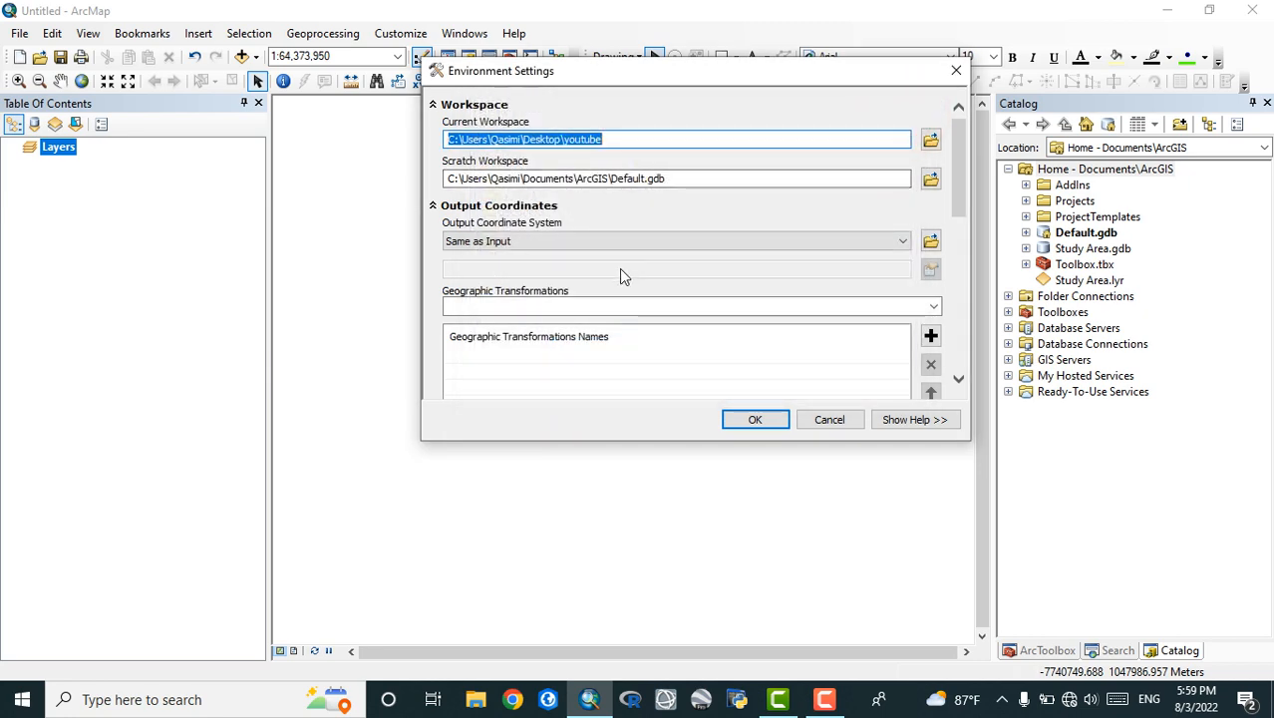
Add Abidjan_1987_To_WGS_1984 as a geographic transformation, and open and close the coordinate system import dialog
scroll(619, 269, down, 1)
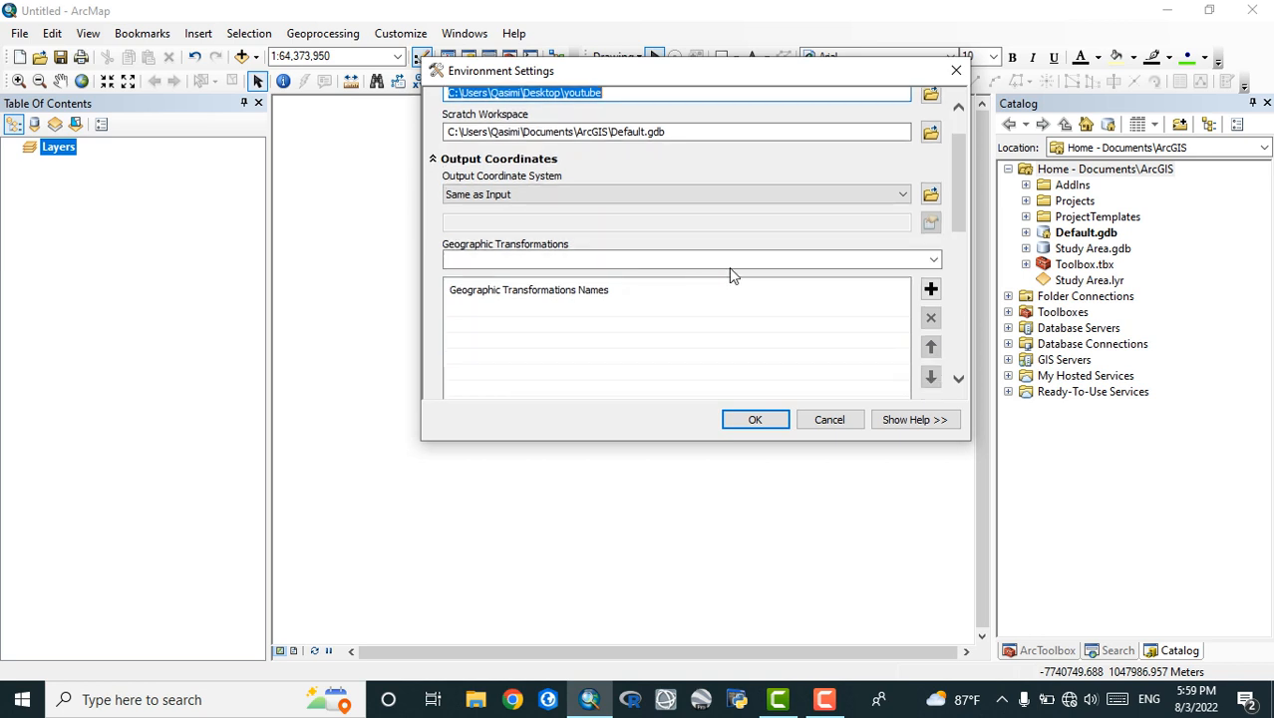
click(933, 260)
click(591, 283)
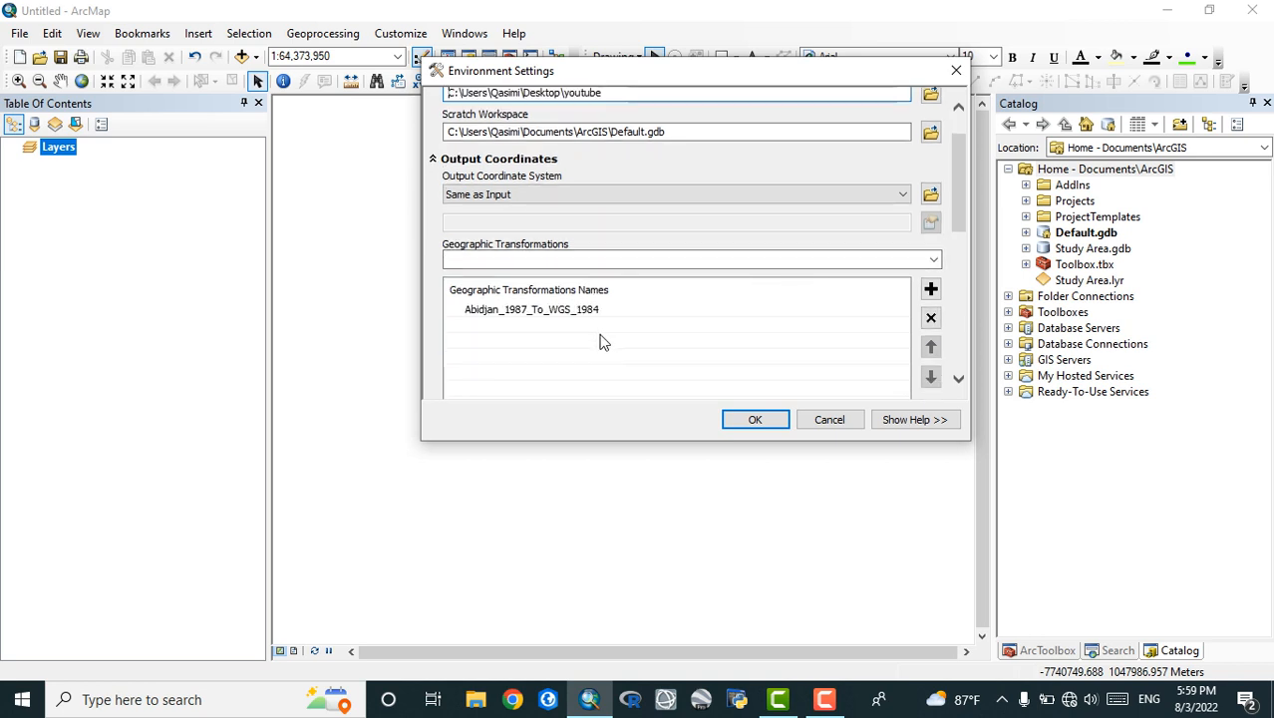
click(930, 194)
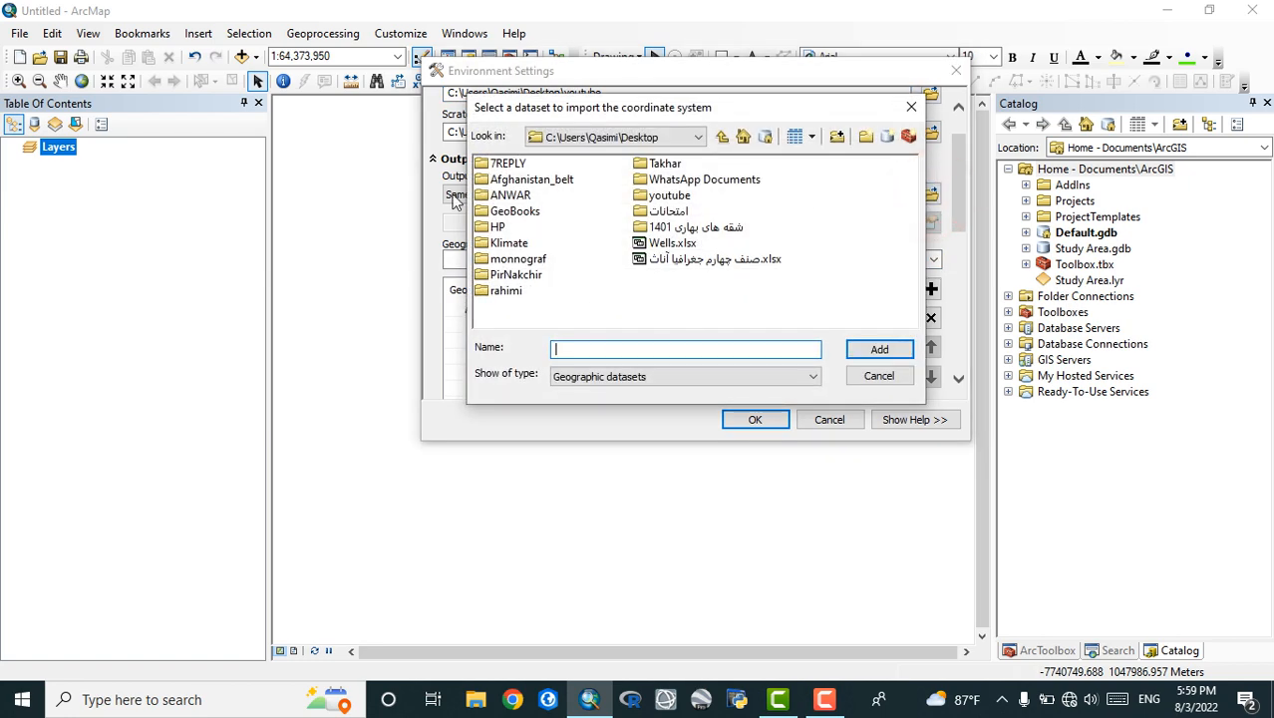
click(912, 106)
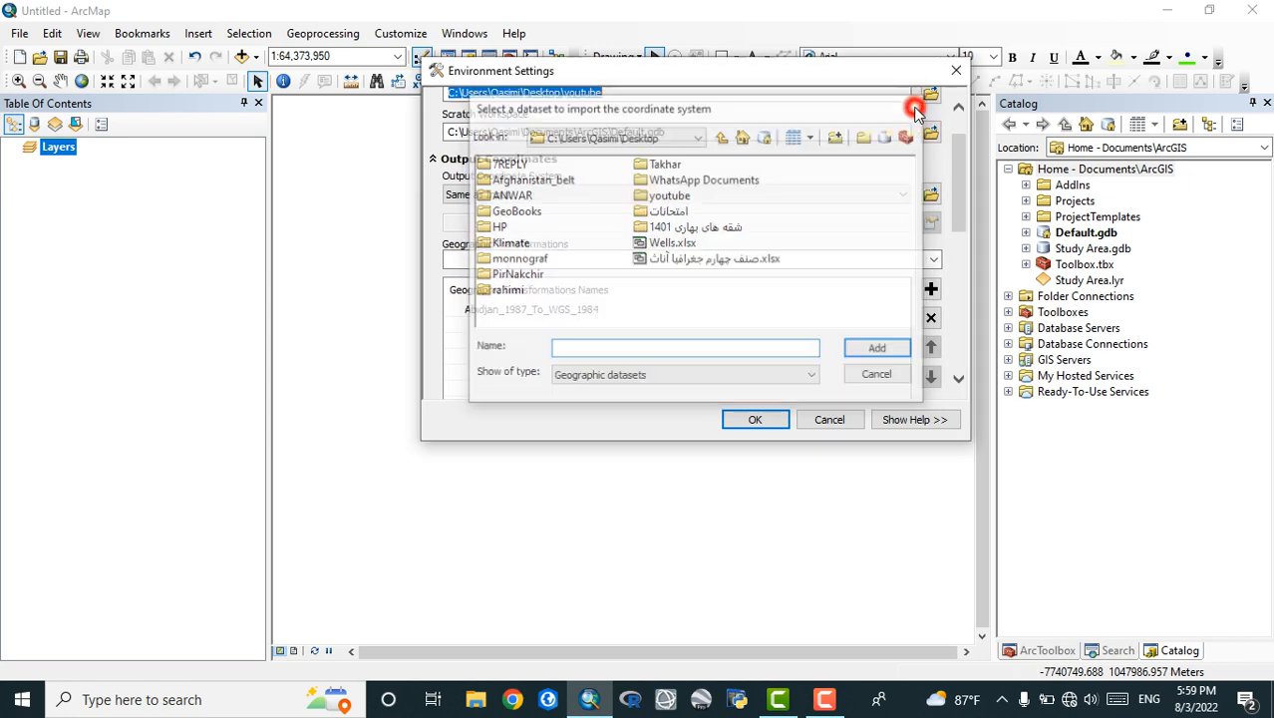
Look through the list of available geographic transformations and close the environment settings without applying them
click(935, 260)
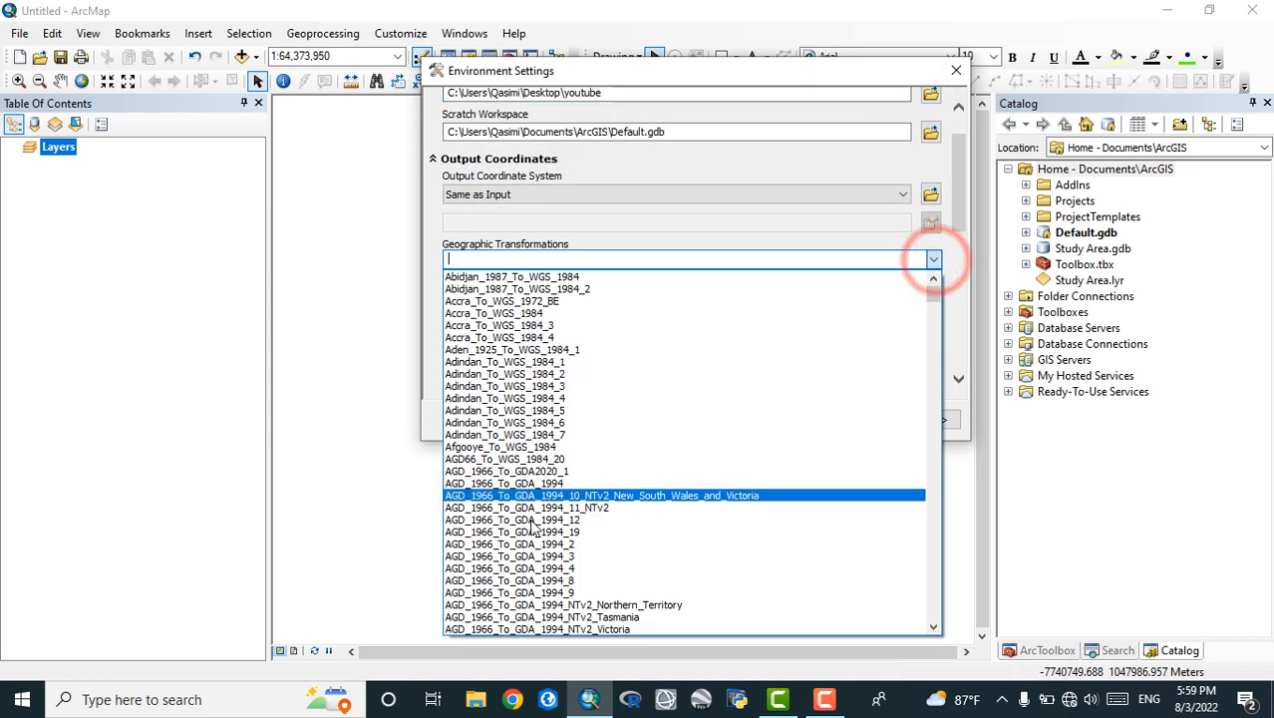
scroll(544, 611, down, 7)
scroll(544, 613, down, 20)
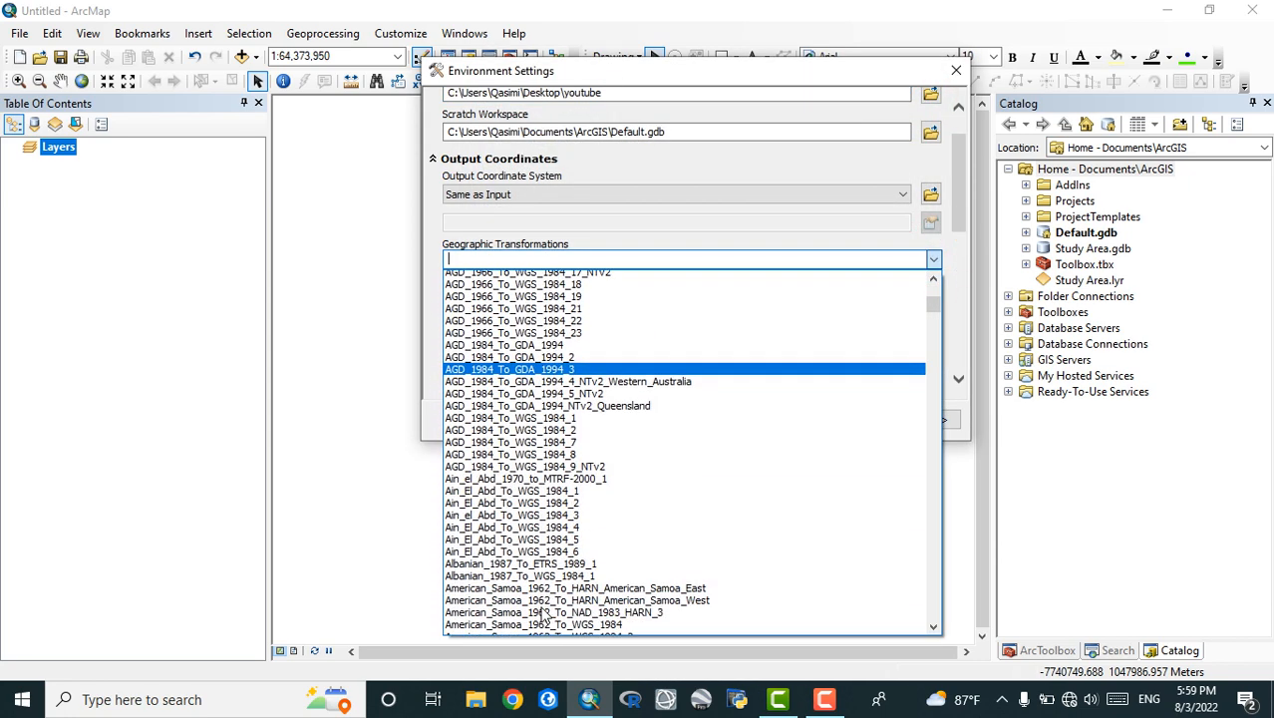
scroll(543, 613, down, 20)
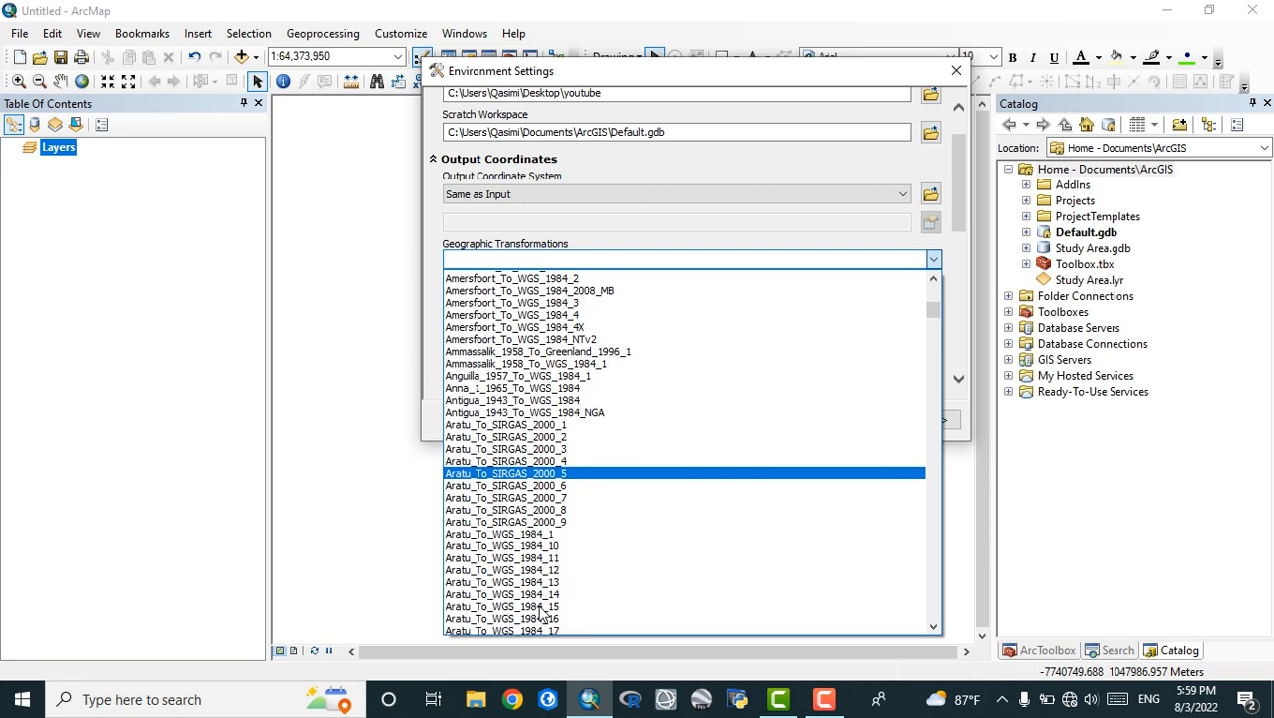
scroll(640, 422, down, 1)
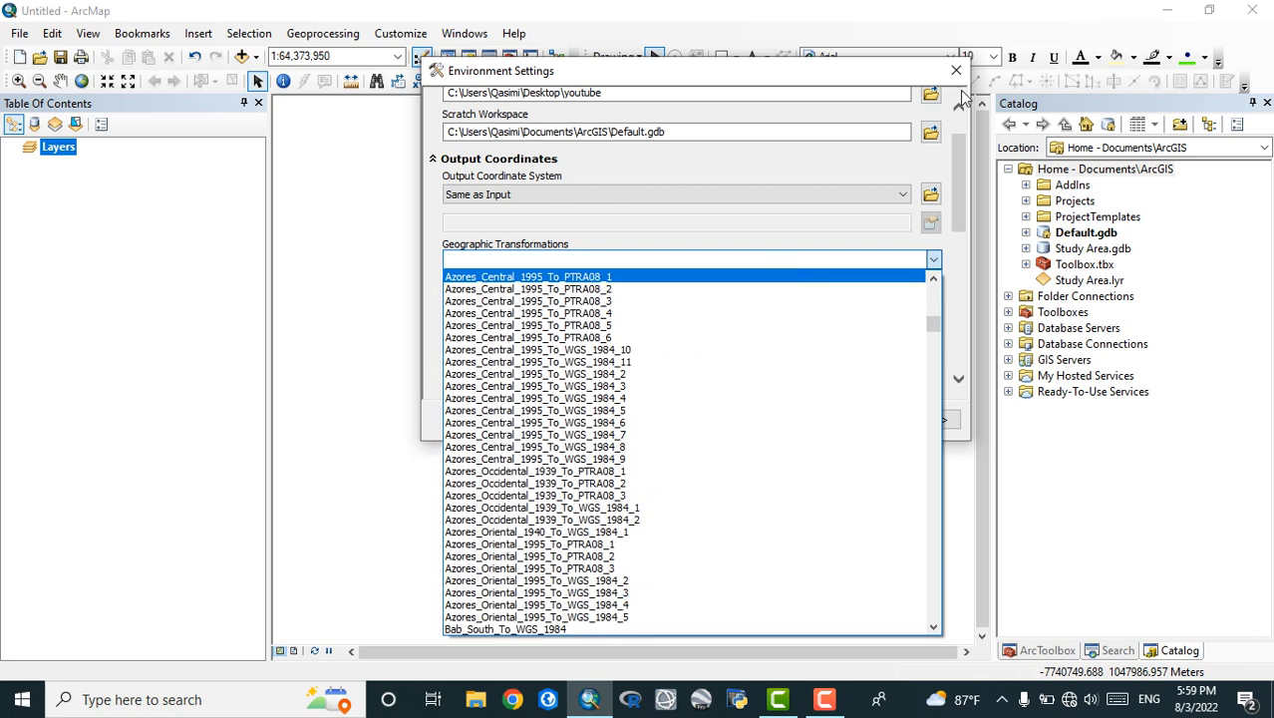
click(956, 71)
click(956, 72)
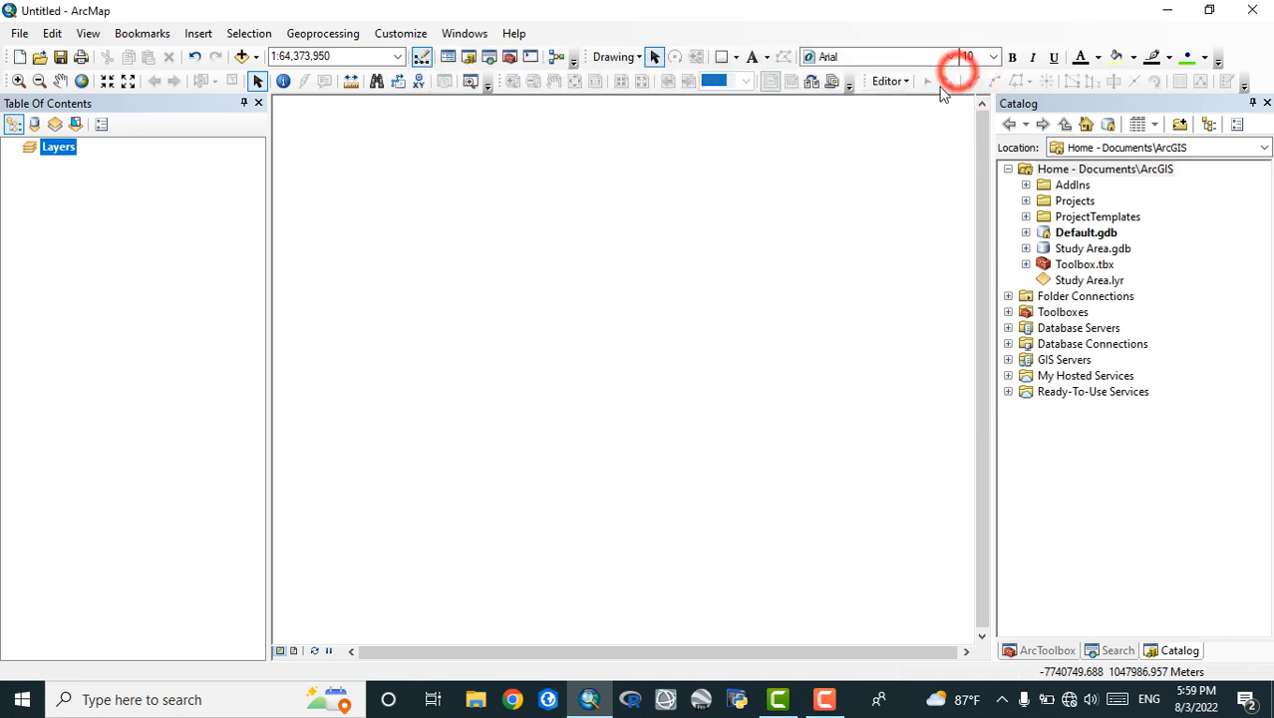
View the Desktop contents and the available data locations in the Add Data dialog
click(242, 57)
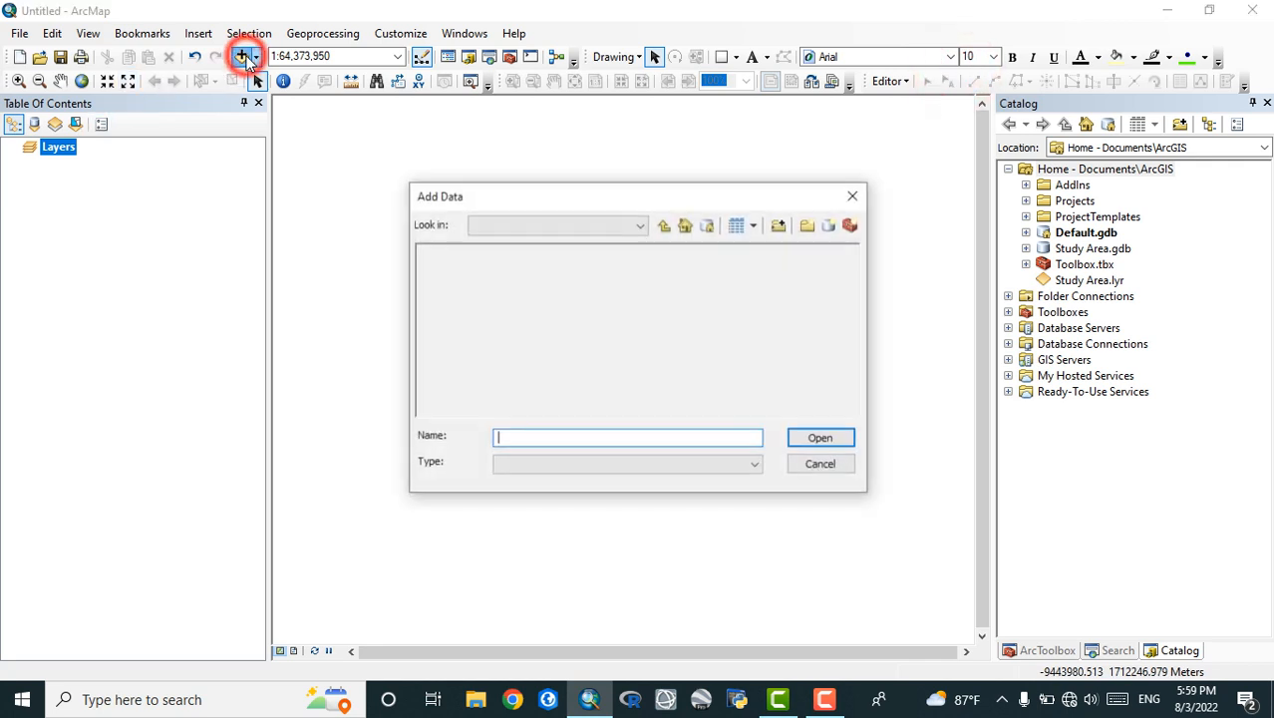
click(854, 195)
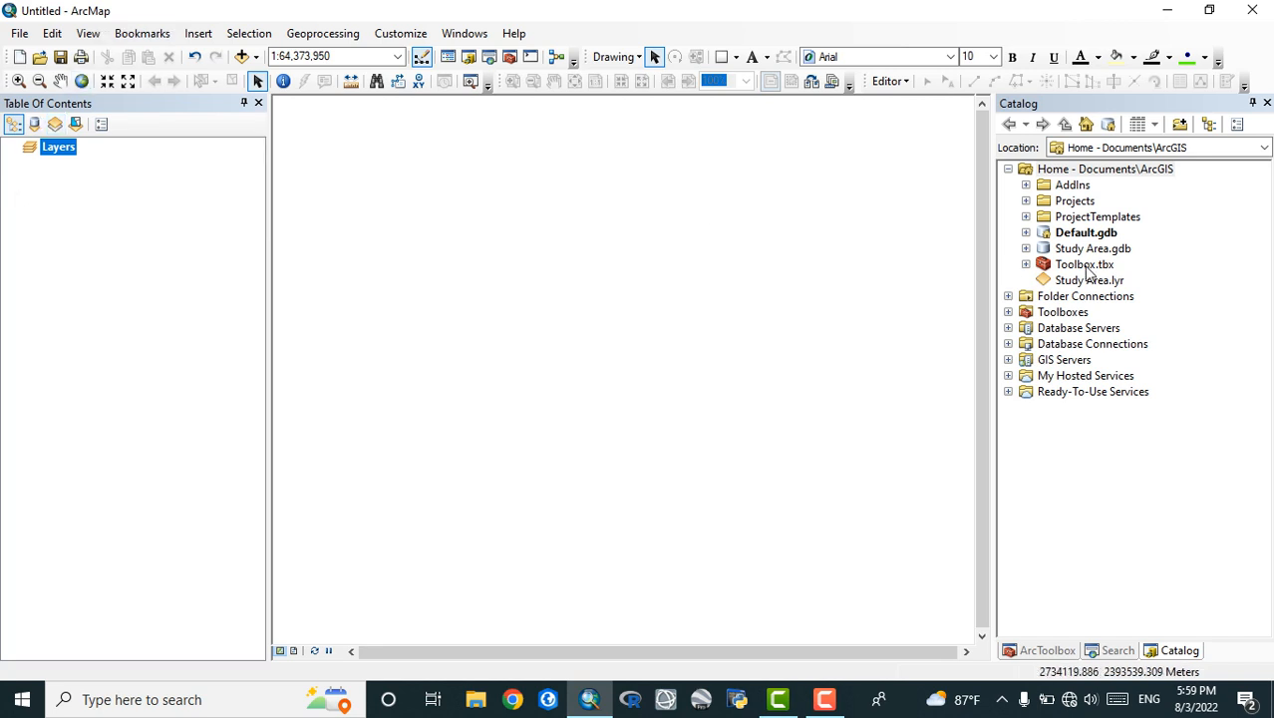
click(242, 57)
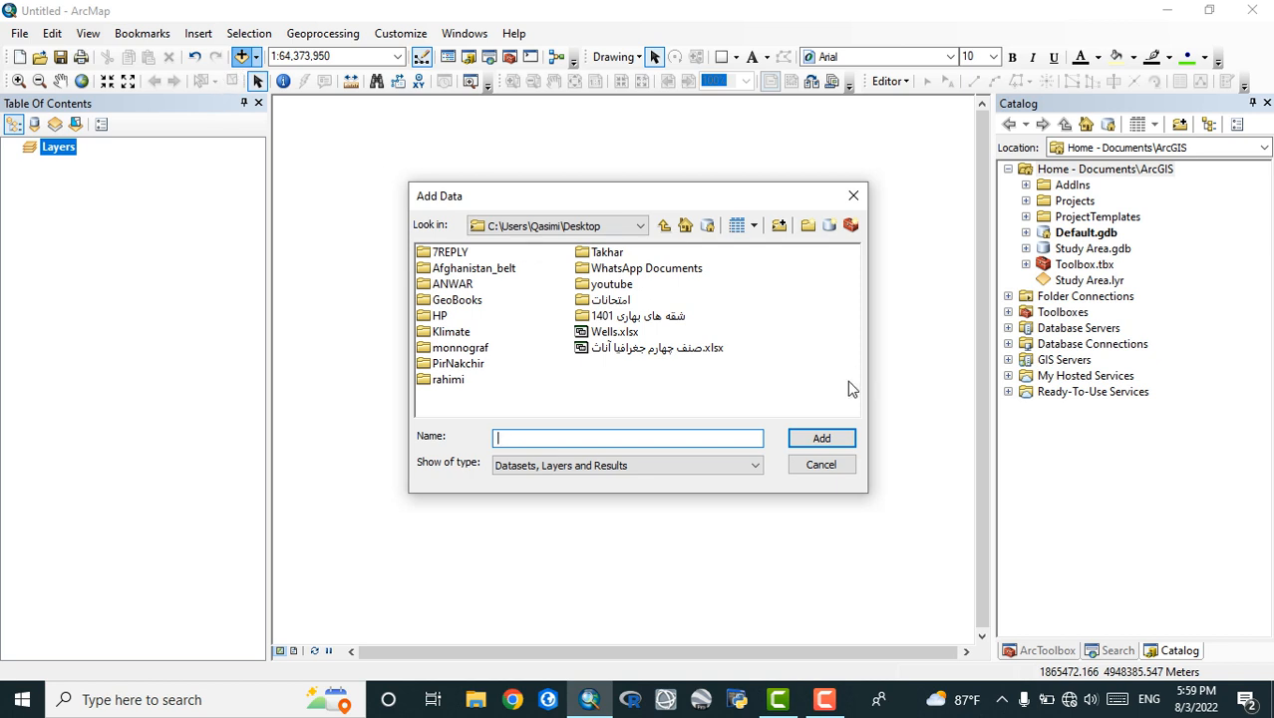
click(822, 465)
click(243, 57)
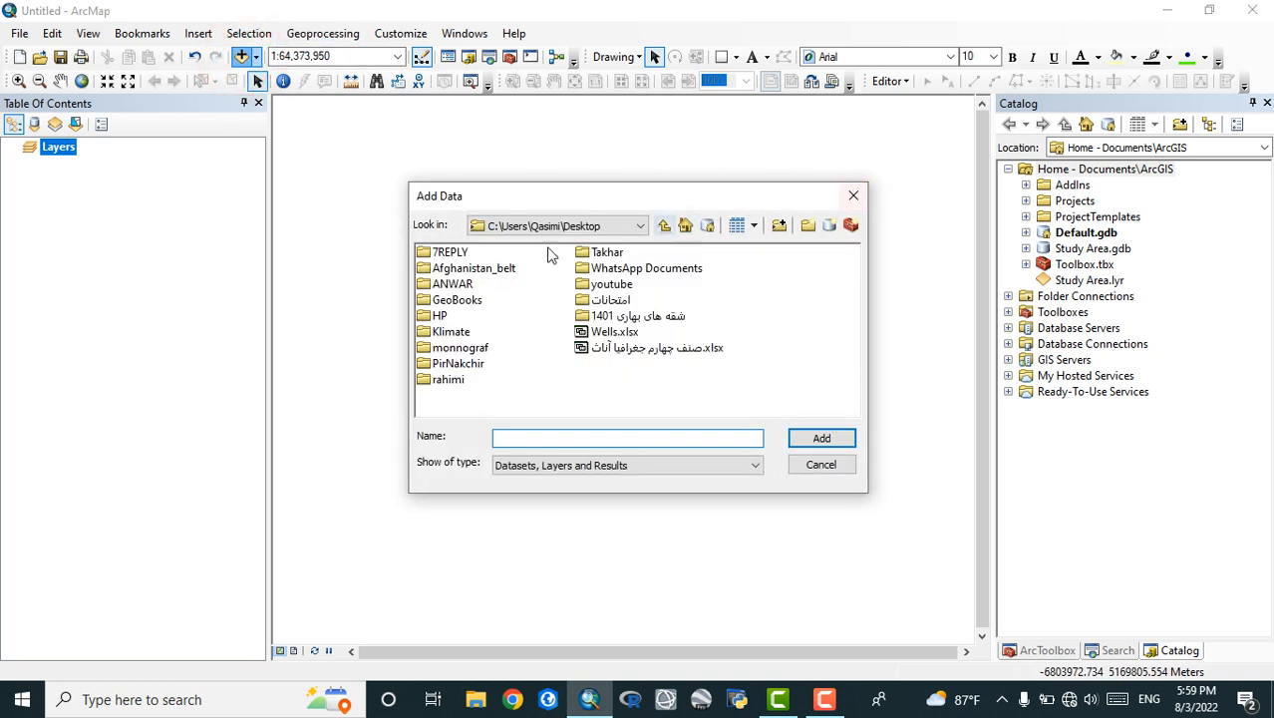
click(640, 225)
click(816, 338)
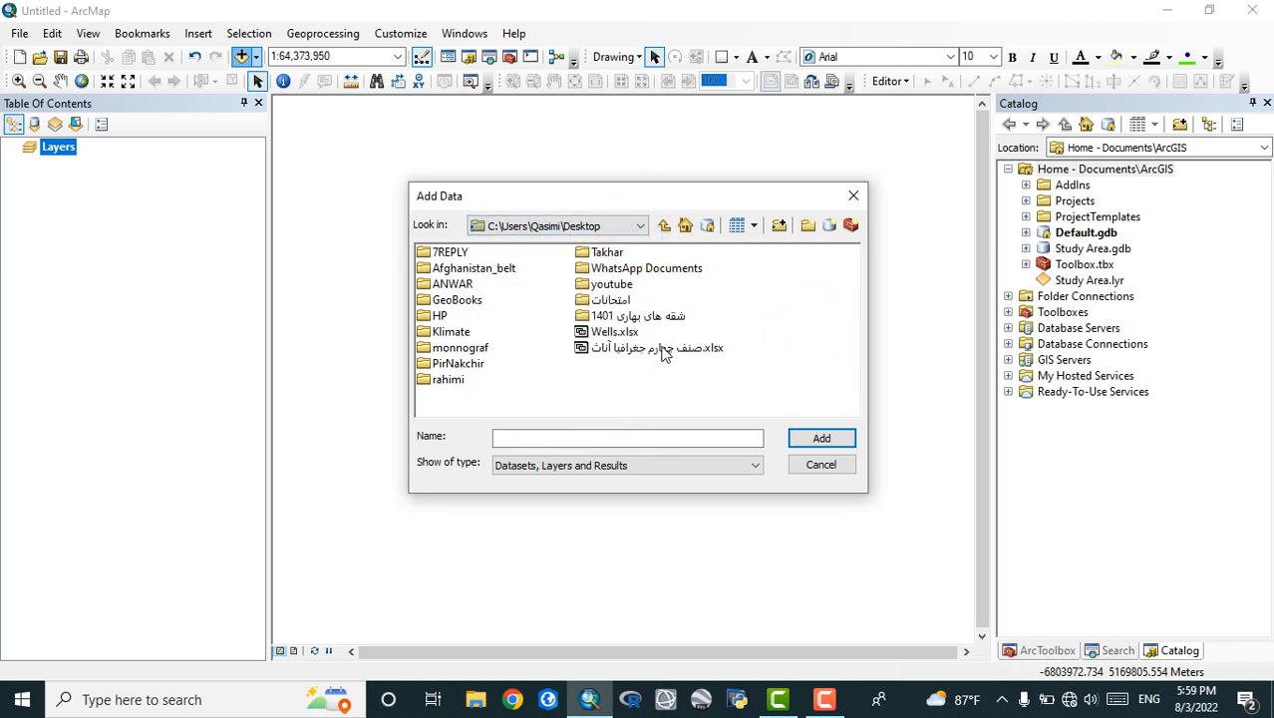
Connect to the folder D:\AFG_district_398, go up to Folder Connections, and close the Add Data dialog
click(780, 226)
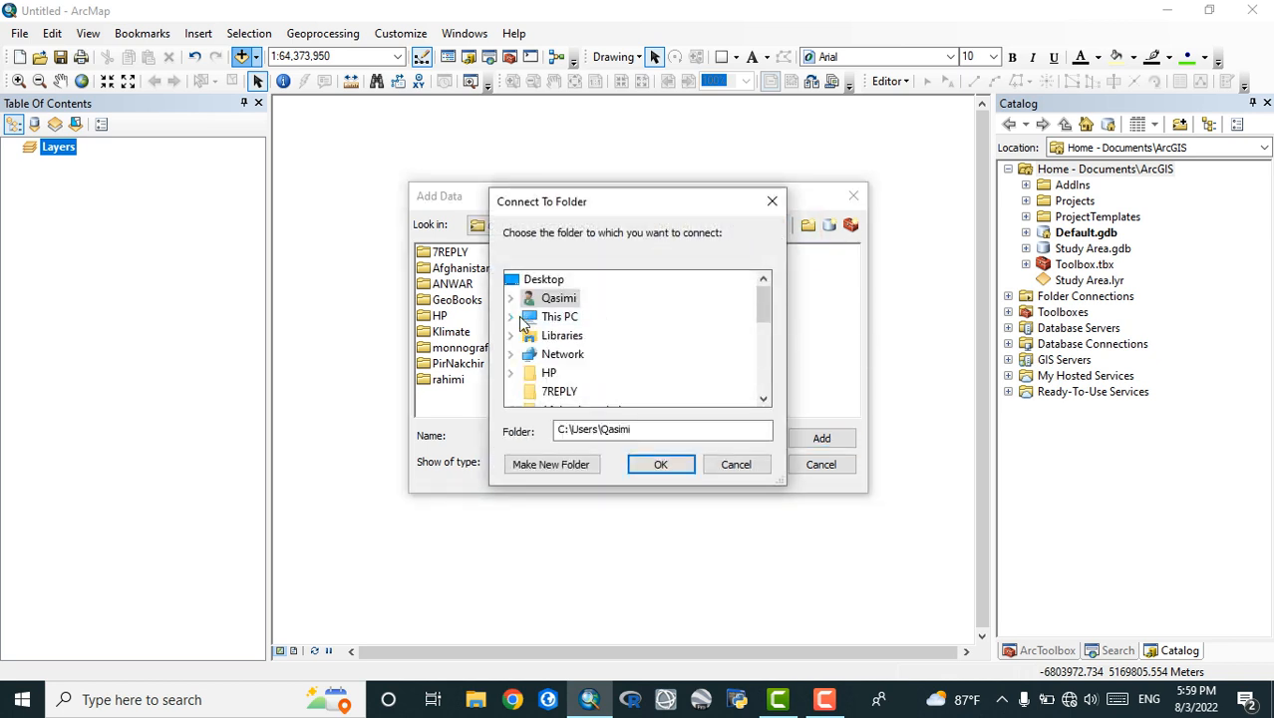
click(513, 319)
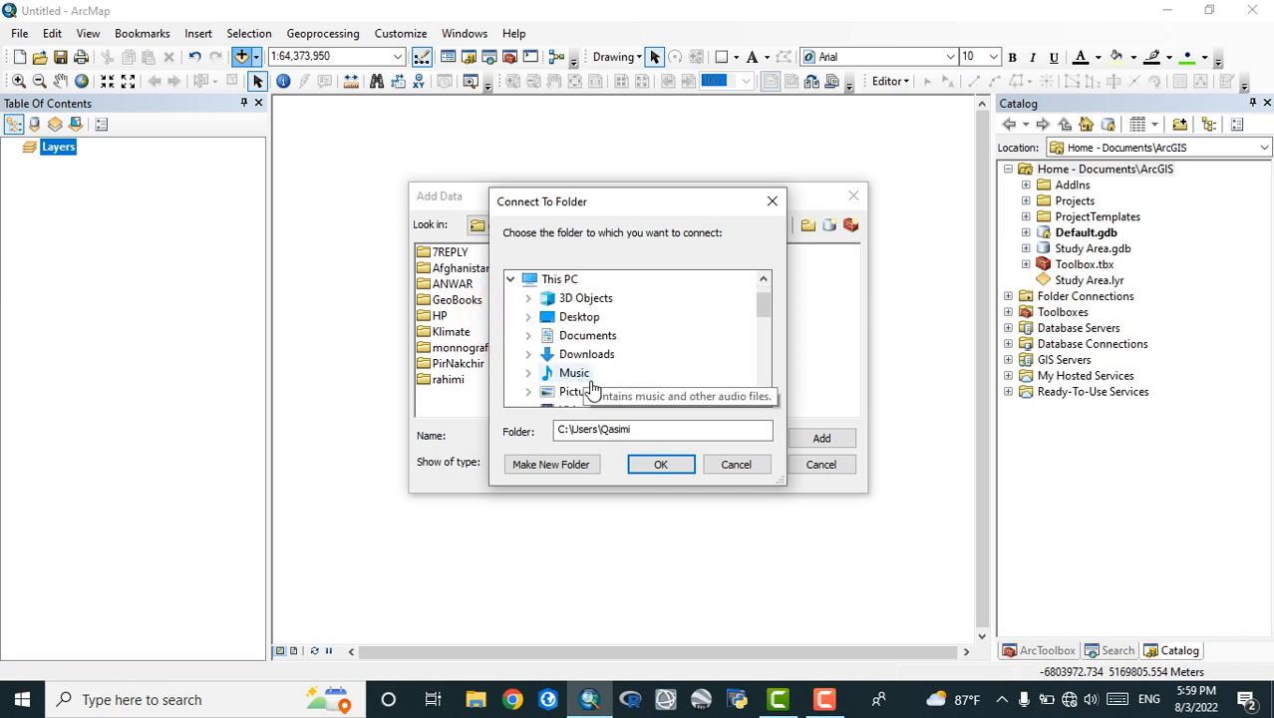
scroll(605, 371, down, 1)
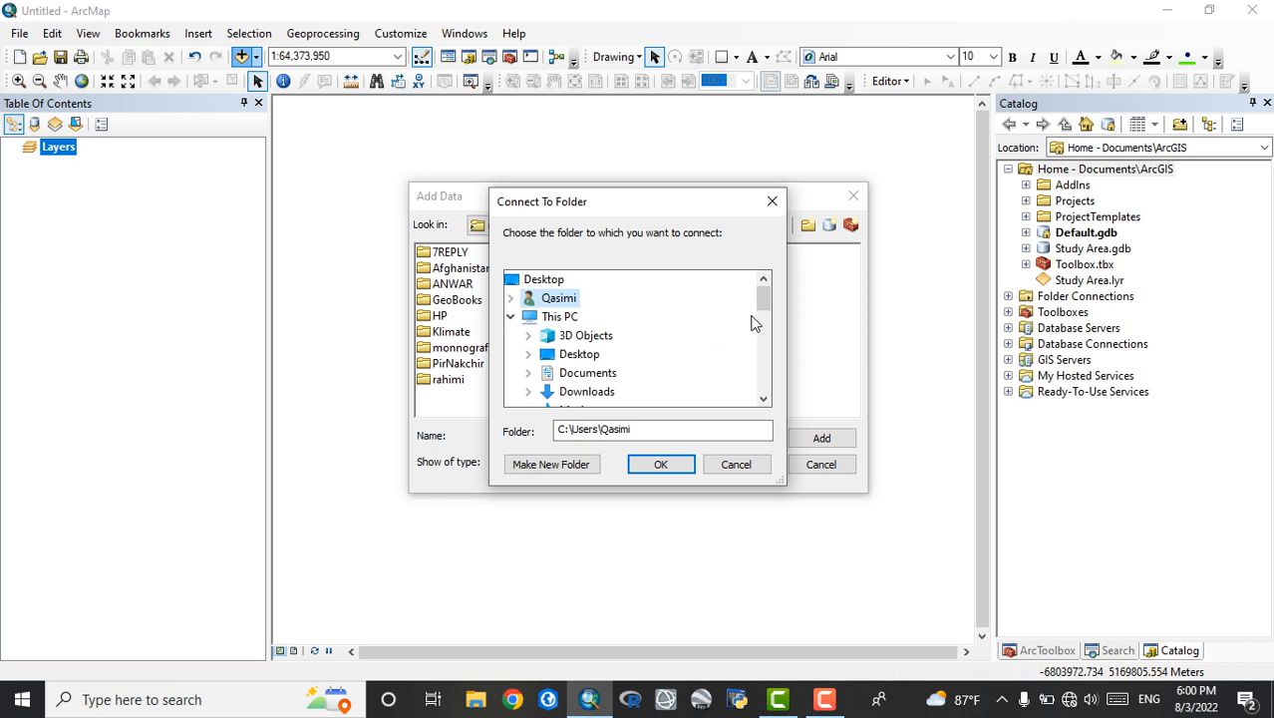
mouse_move(769, 292)
mouse_down()
mouse_move(758, 382)
mouse_move(755, 284)
mouse_up()
scroll(544, 364, down, 2)
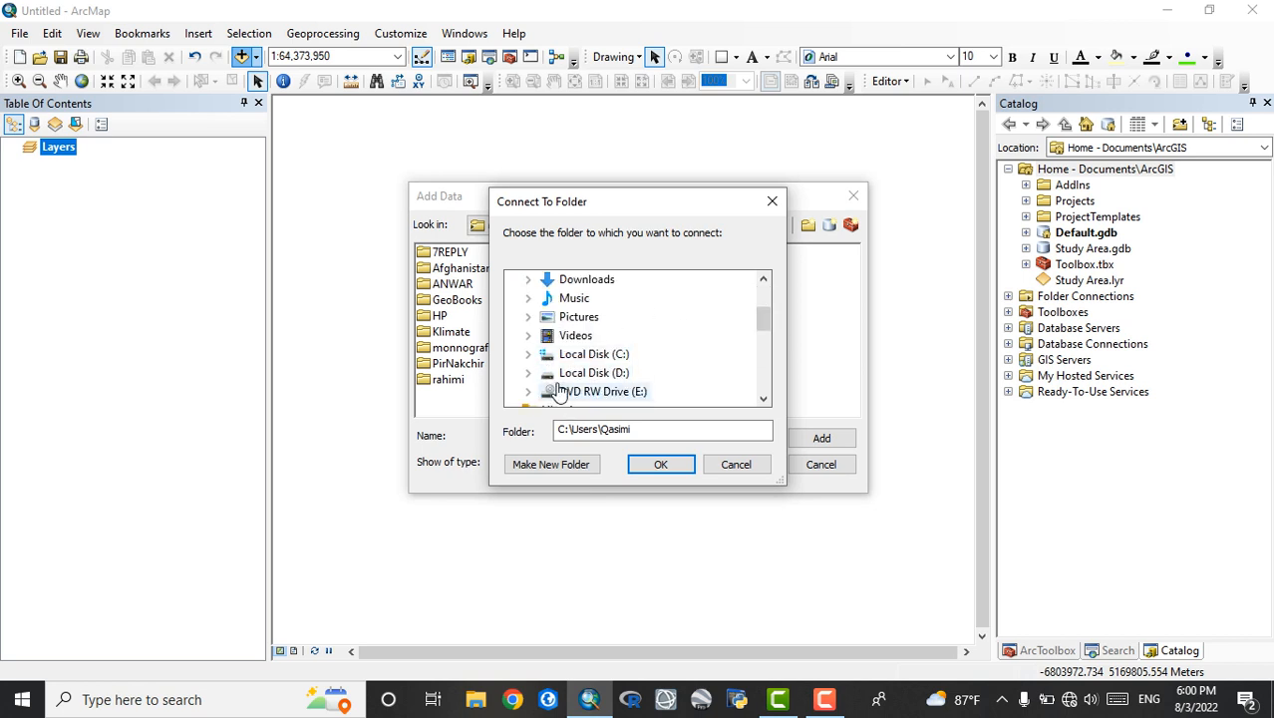
click(528, 373)
scroll(618, 349, down, 2)
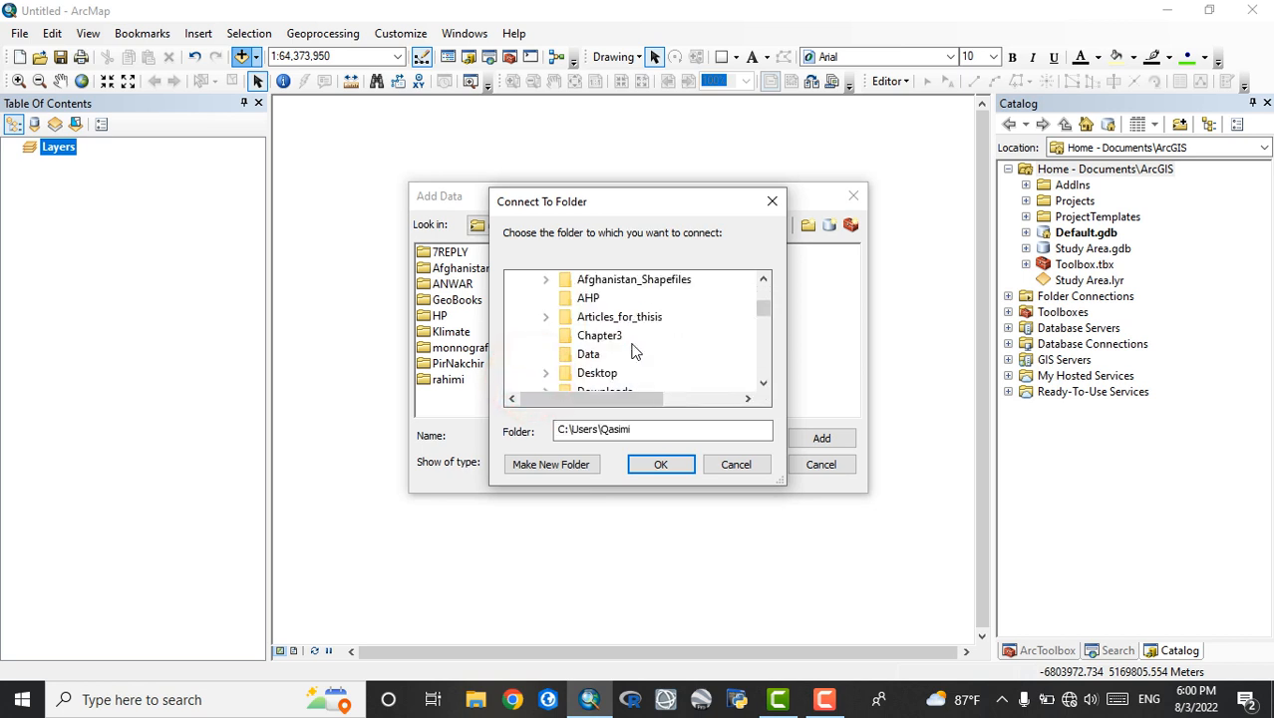
scroll(635, 350, up, 1)
click(610, 298)
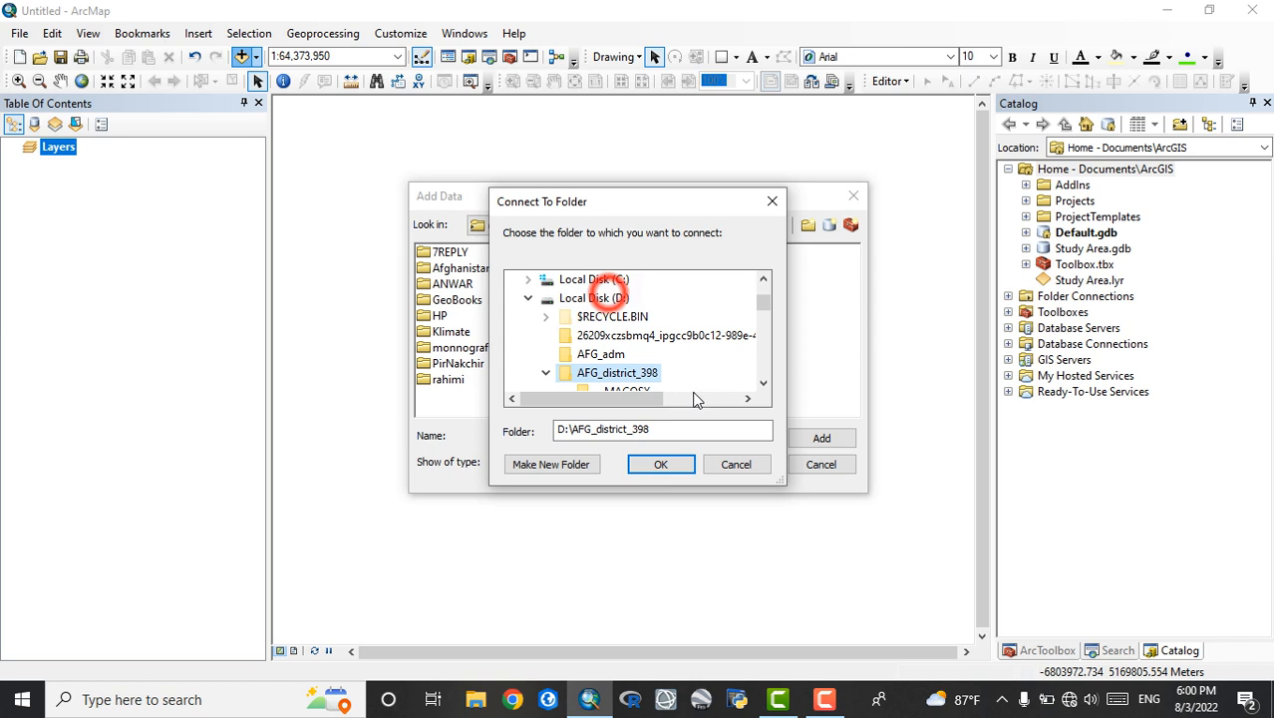
click(662, 466)
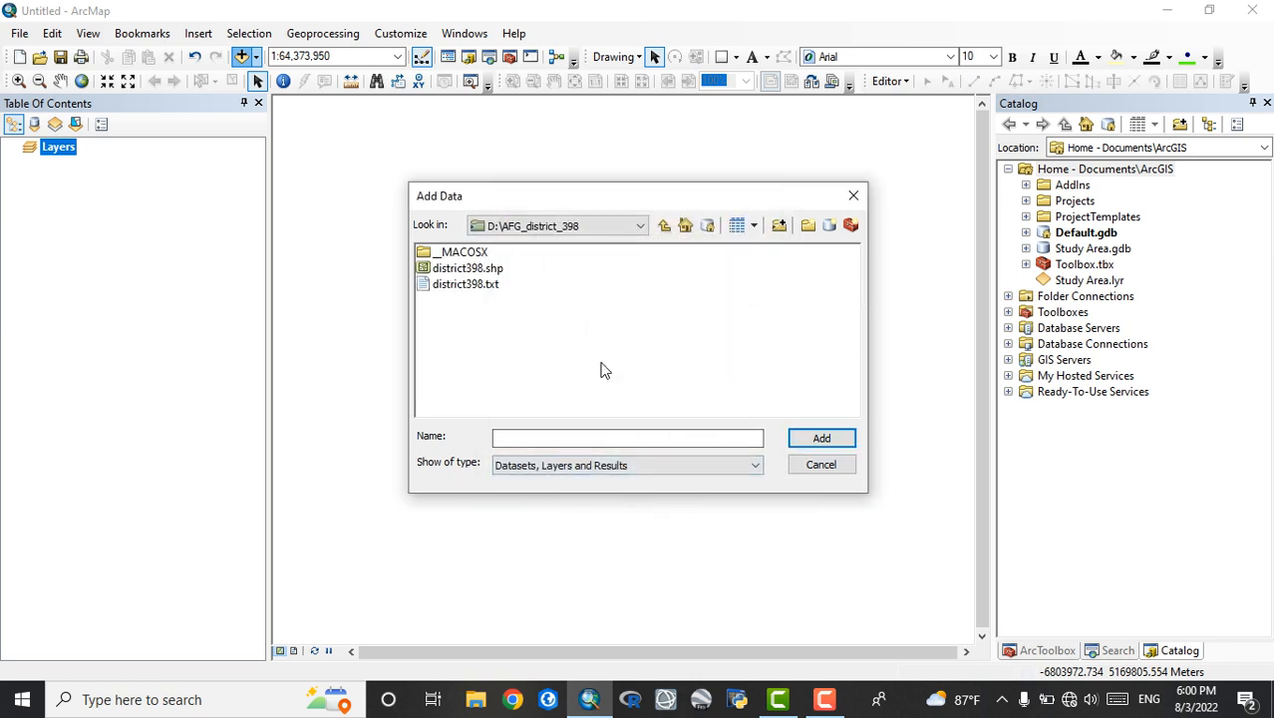
click(663, 235)
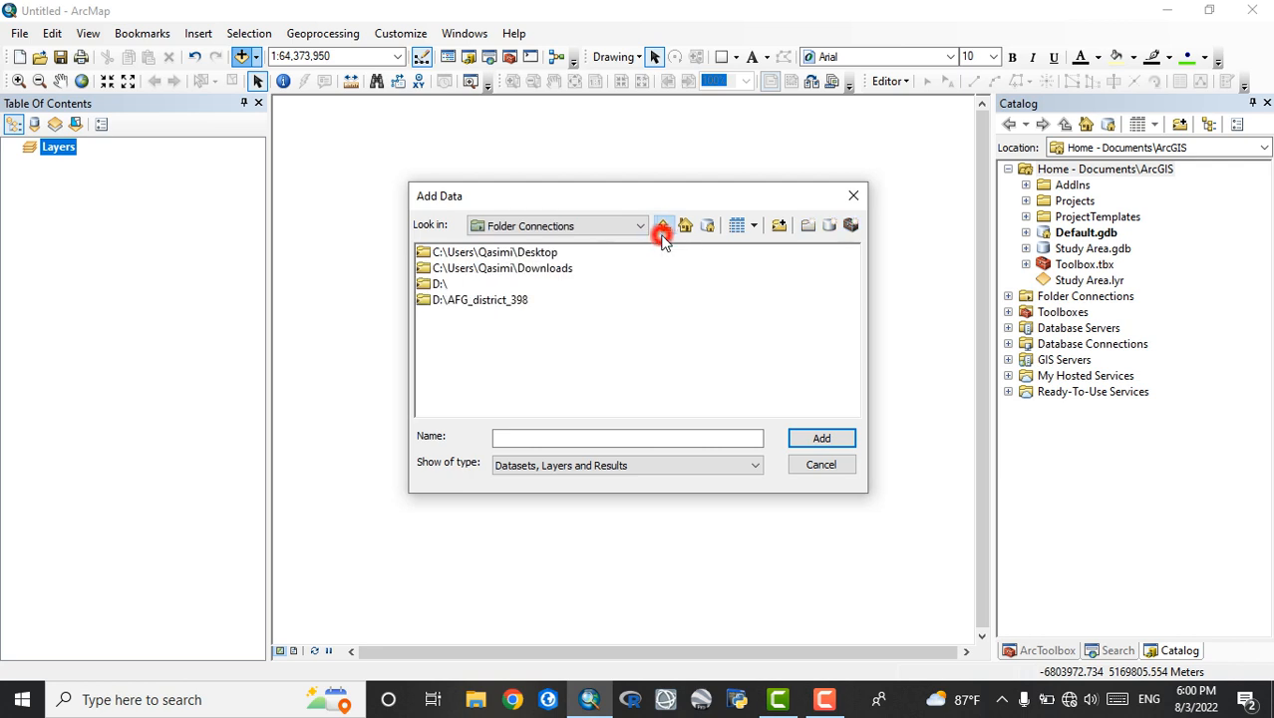
click(854, 195)
Add the district398.shp shapefile from the AFG_district_398 folder of the D:\ connection to the map
click(241, 56)
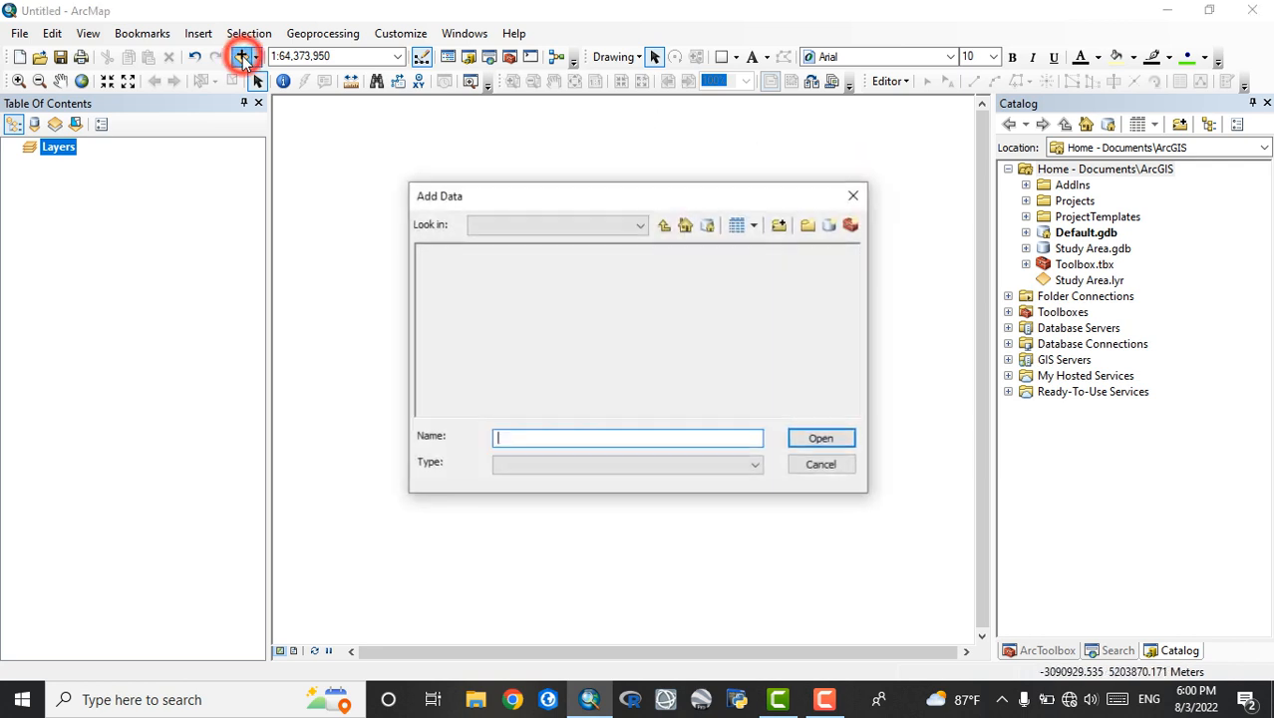
click(639, 228)
click(639, 229)
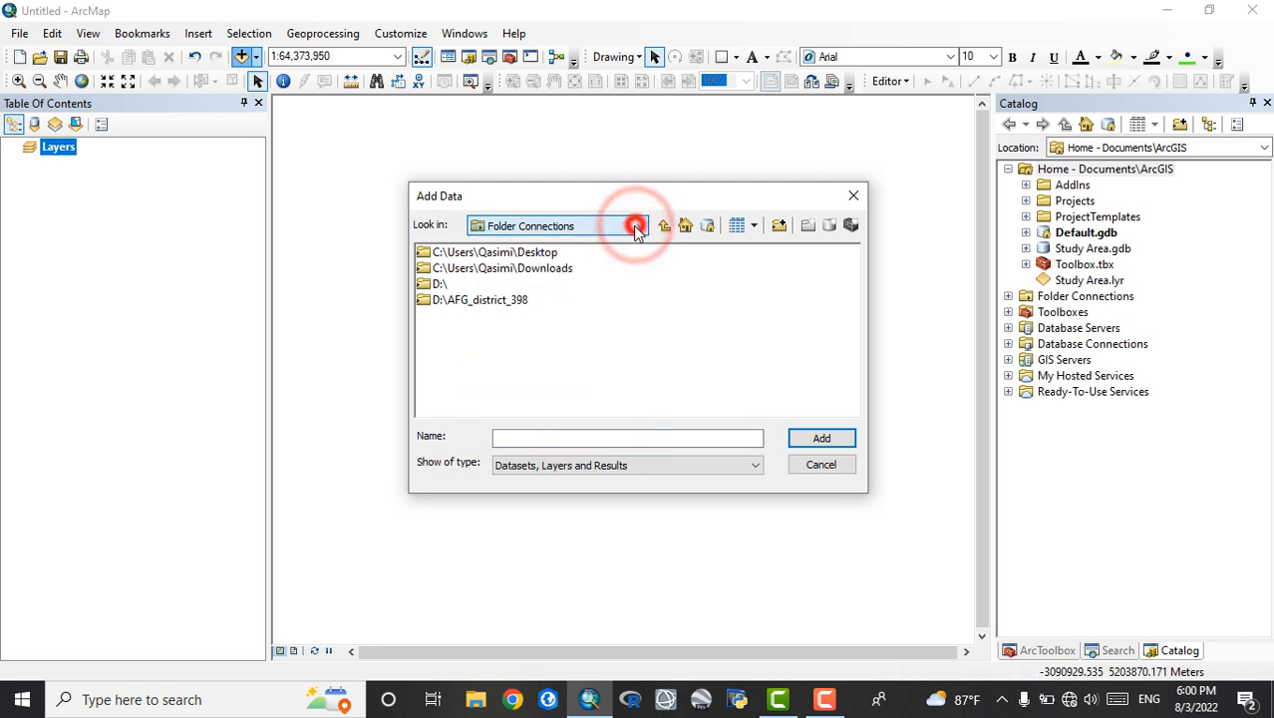
double_click(437, 285)
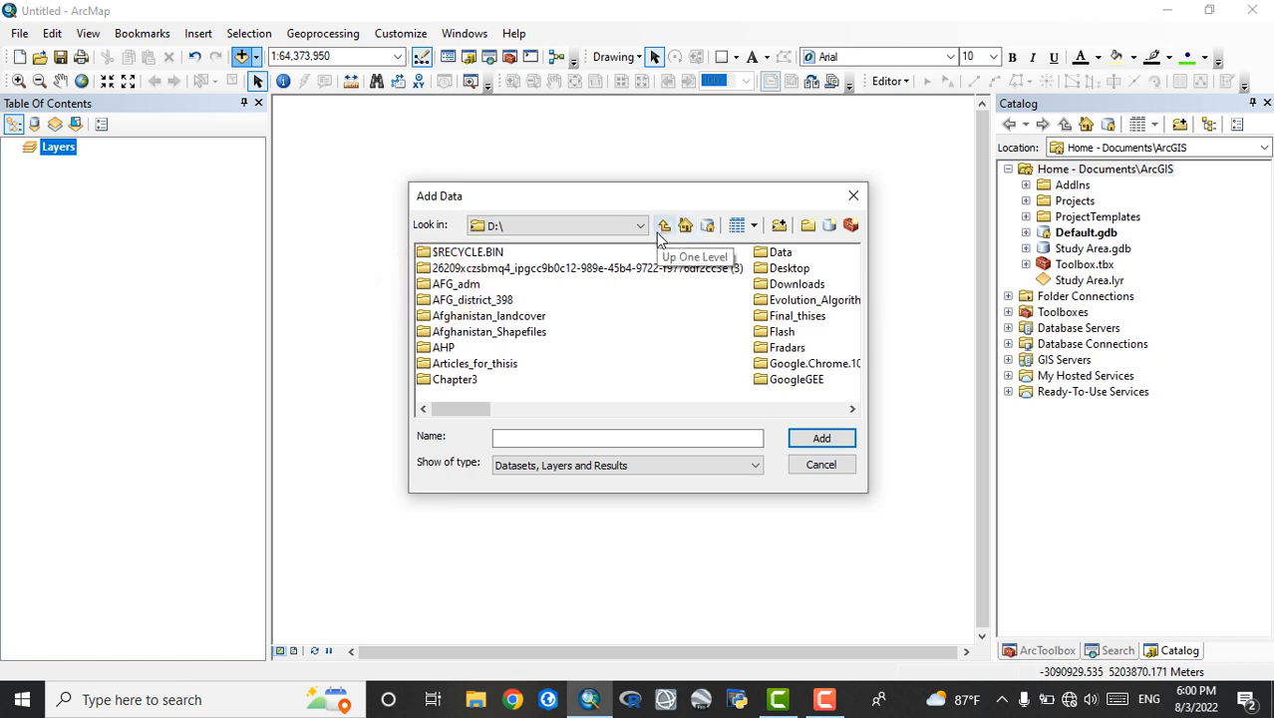
double_click(468, 300)
click(463, 268)
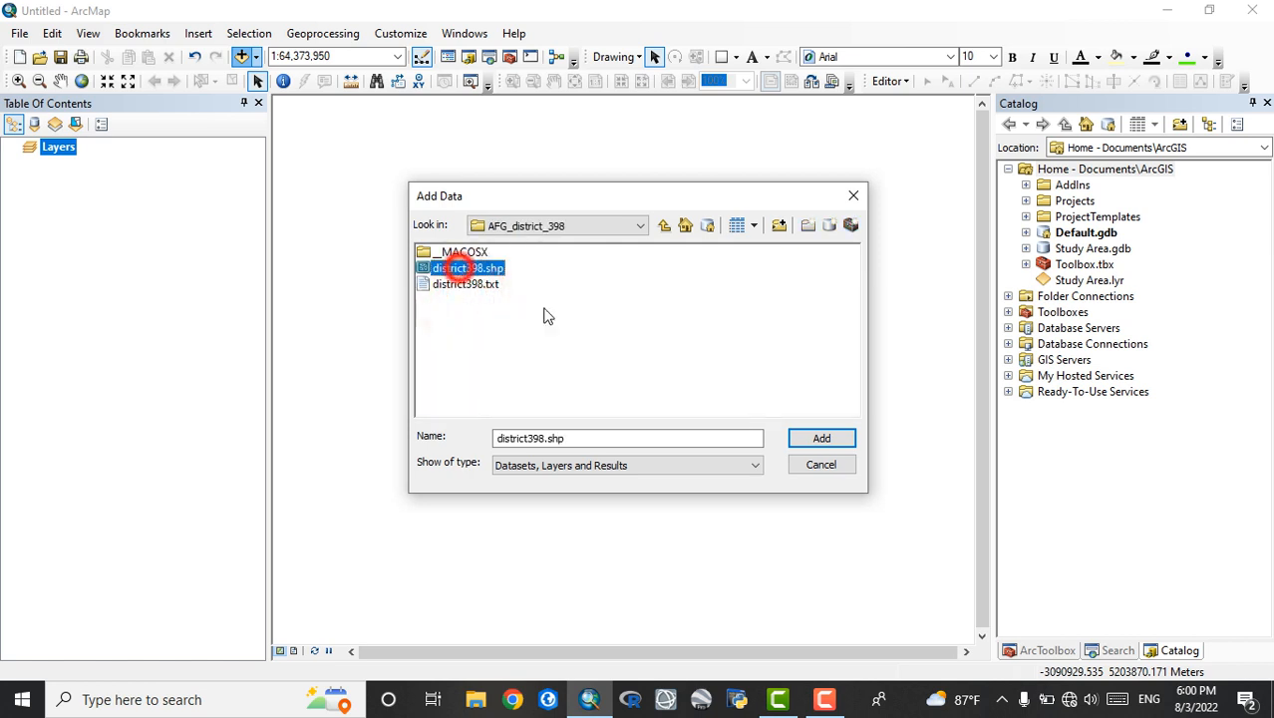
click(823, 441)
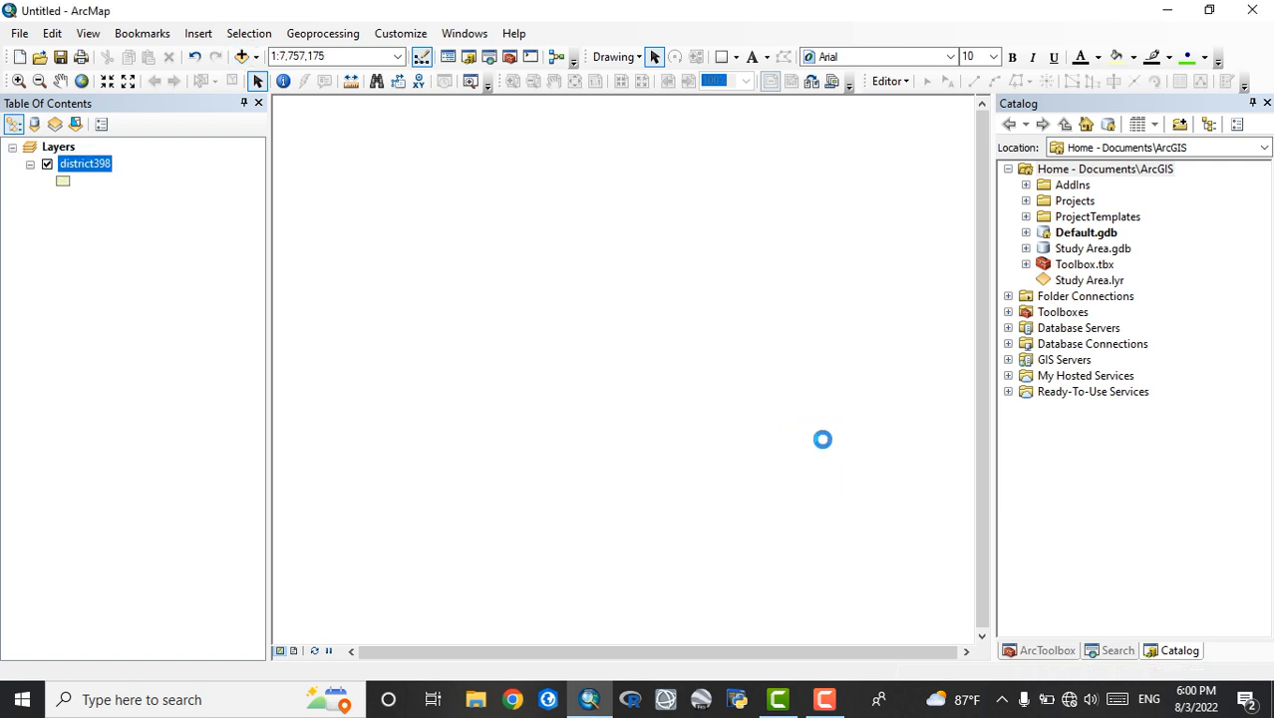
Create a folder connection to Local Disk (D:) in the Catalog
click(629, 284)
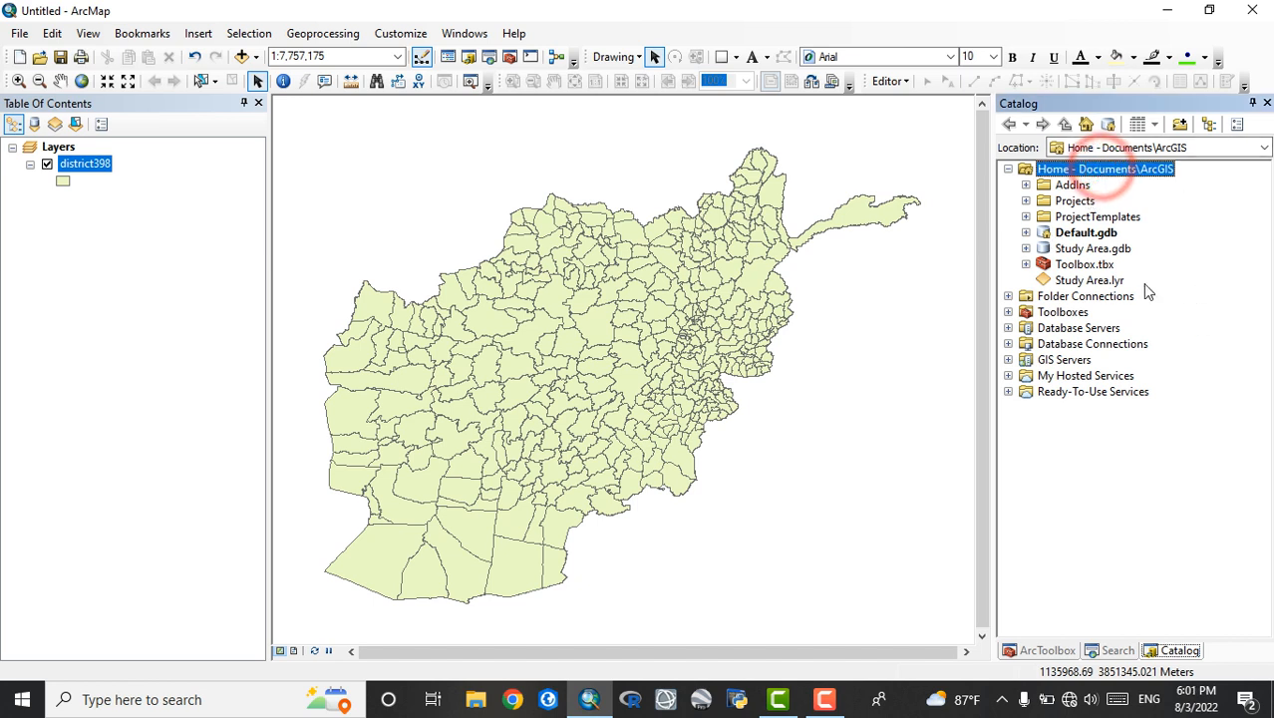
click(1181, 124)
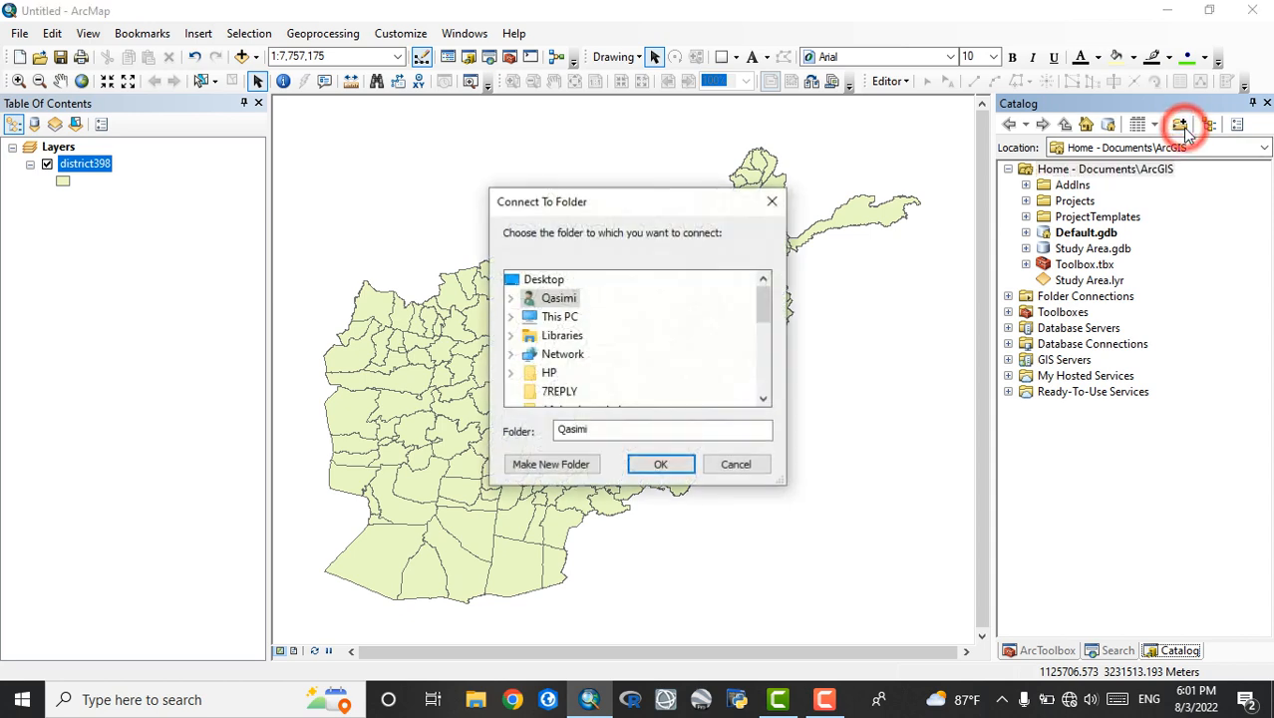
click(543, 316)
scroll(533, 335, down, 3)
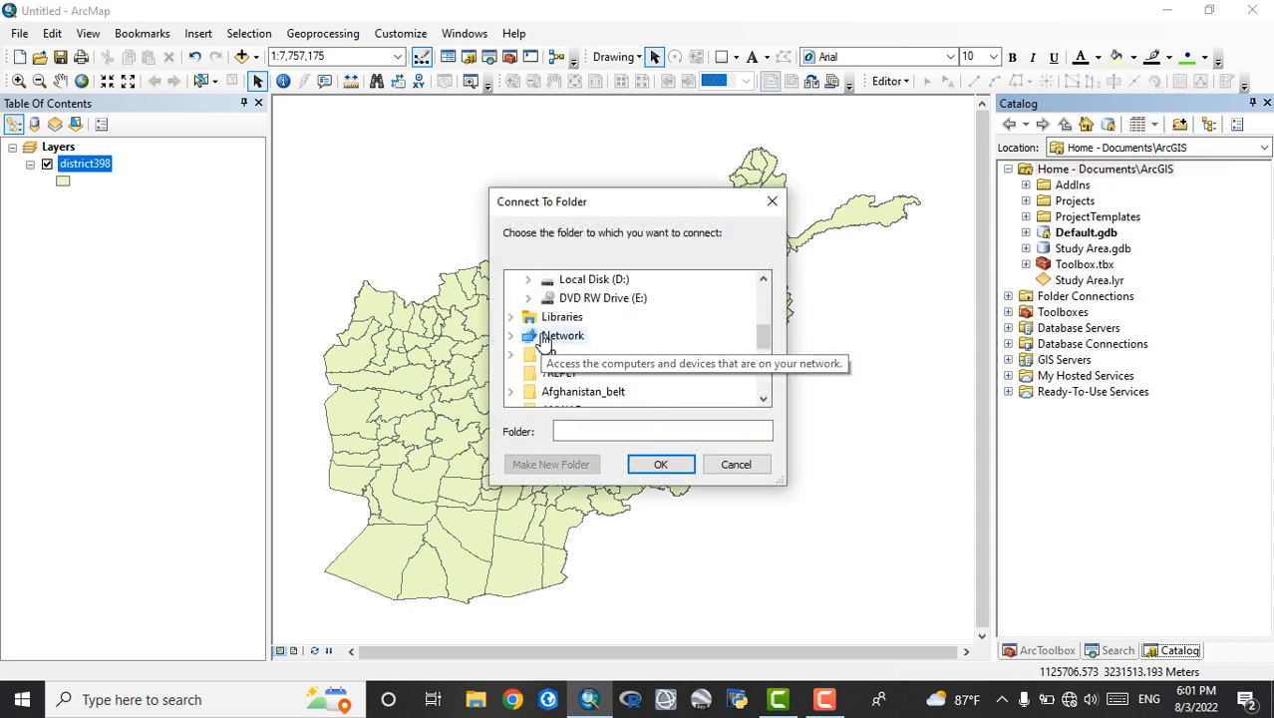
double_click(591, 283)
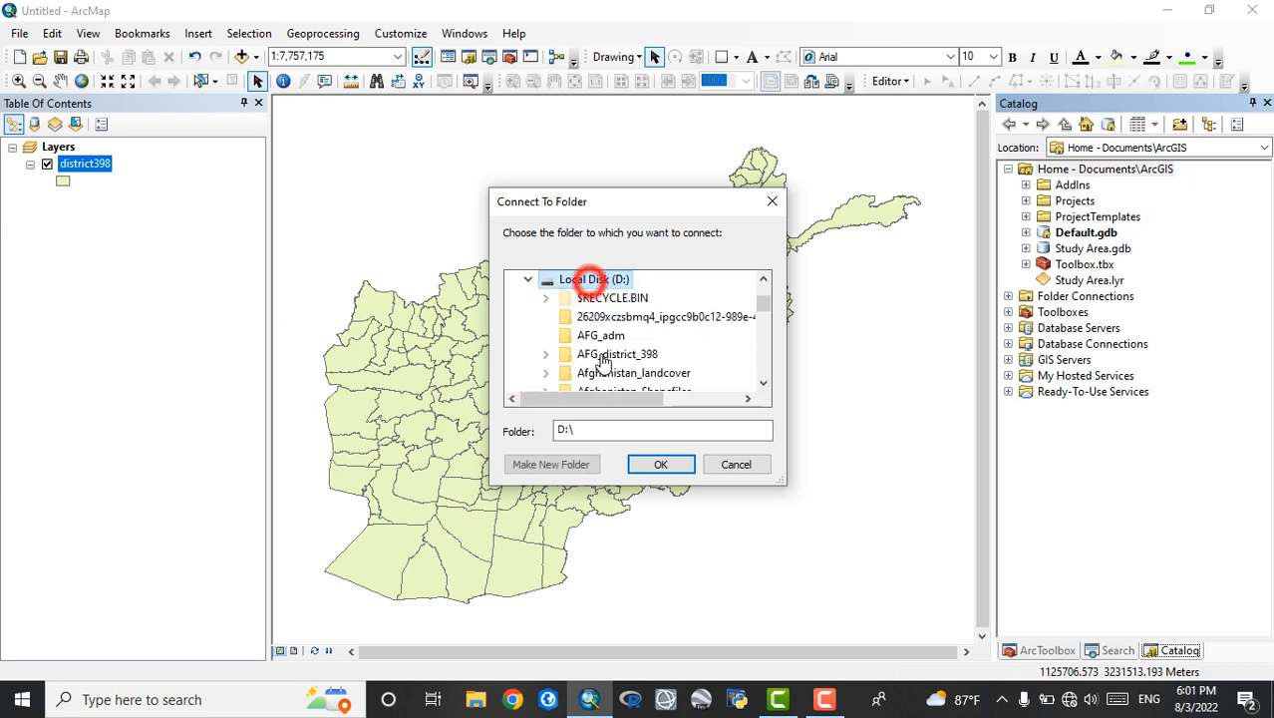
click(661, 464)
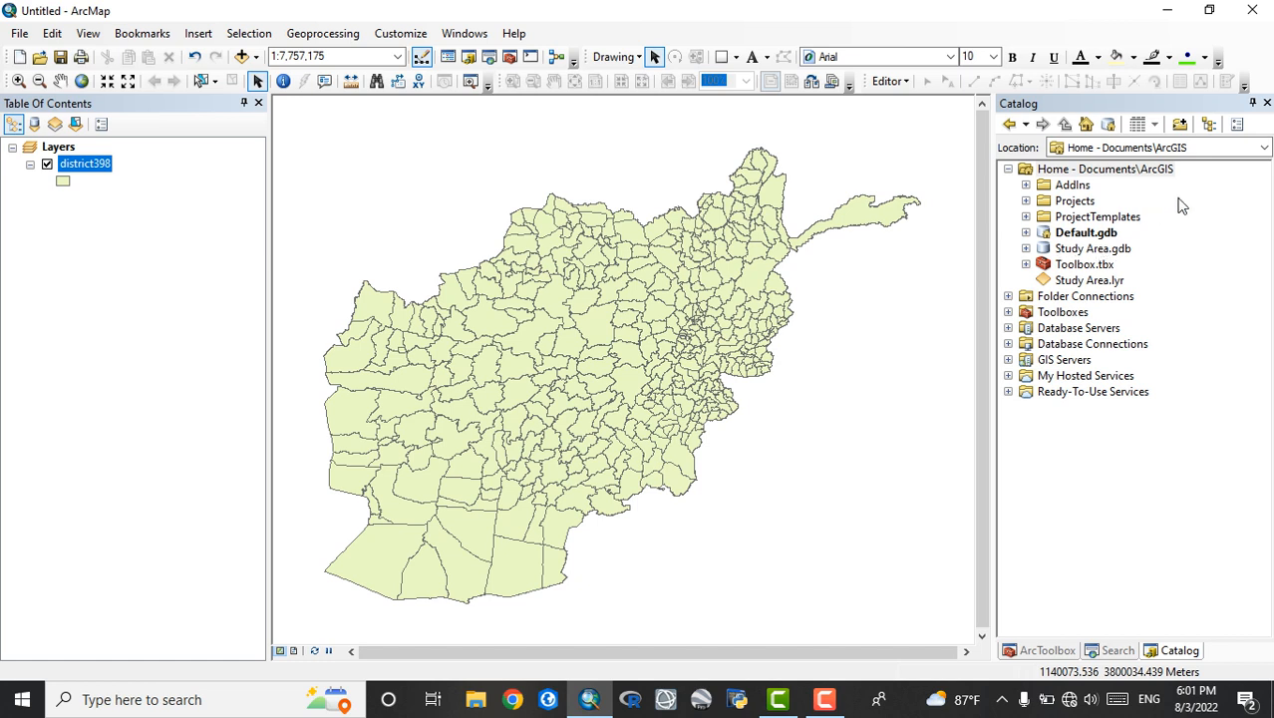
Set the Catalog location to D:\, expand that connection, and look through its folders
click(1264, 147)
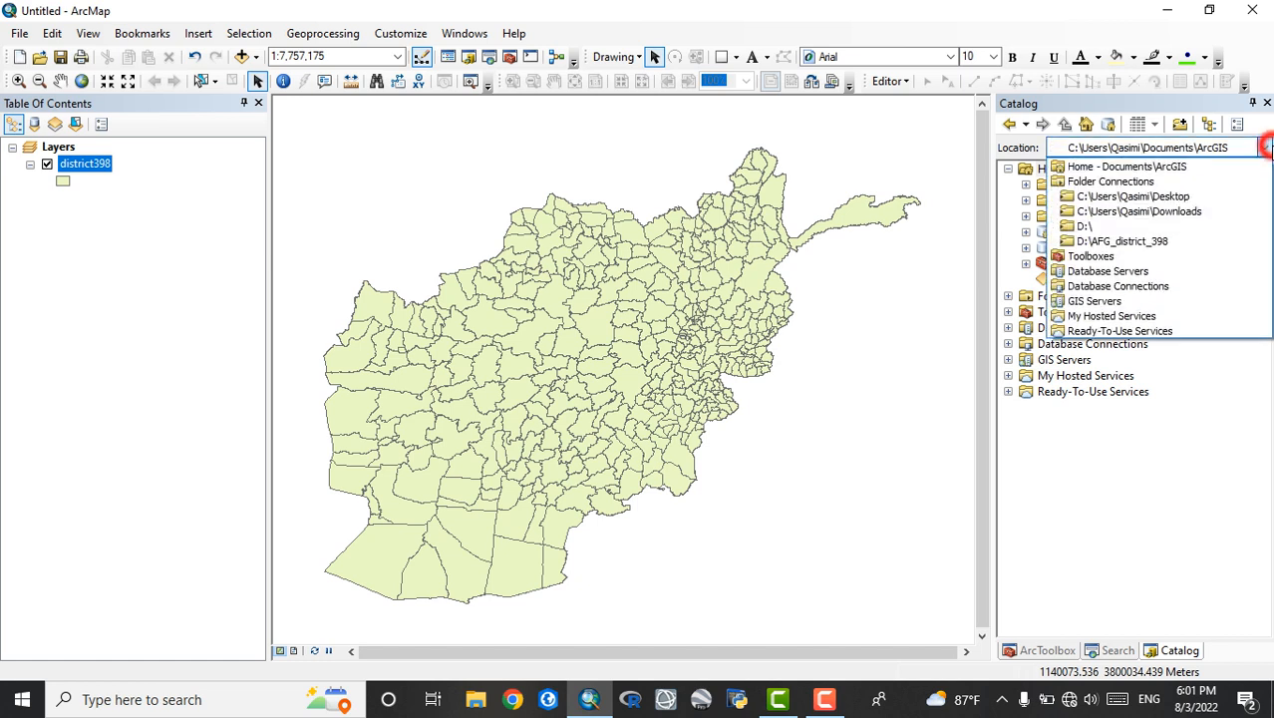
click(1187, 229)
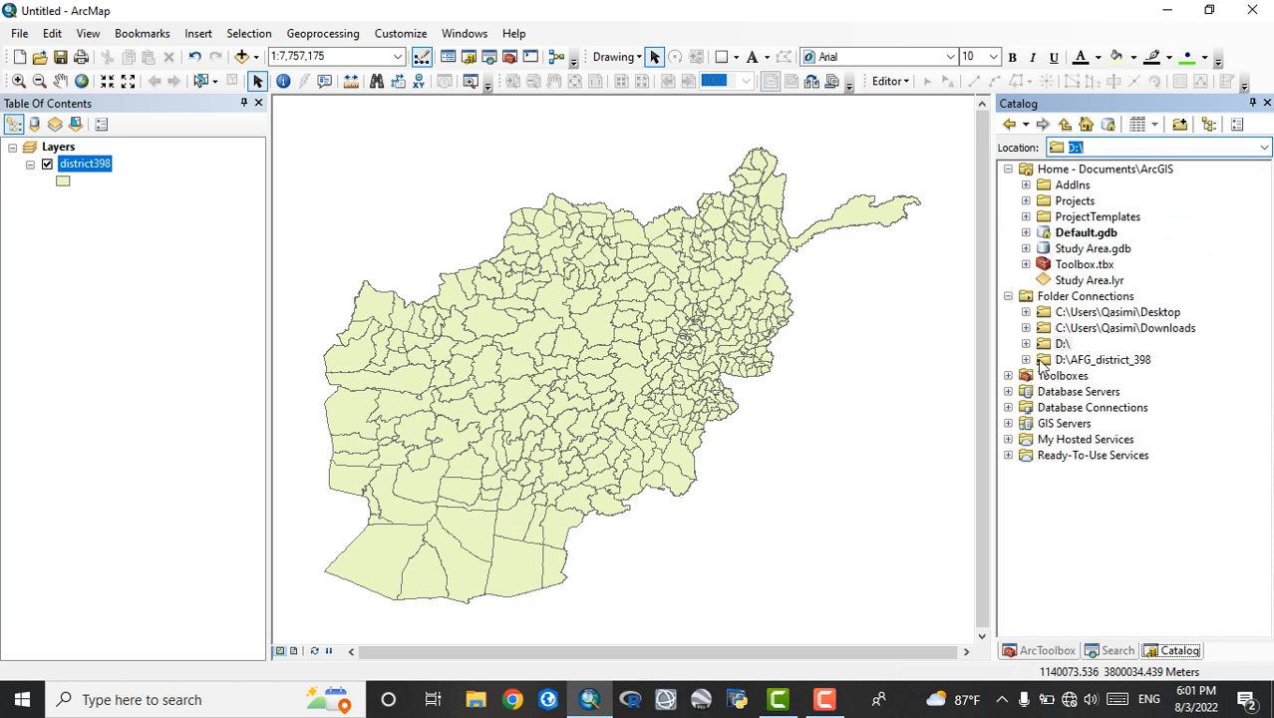
click(1026, 343)
scroll(1102, 319, down, 7)
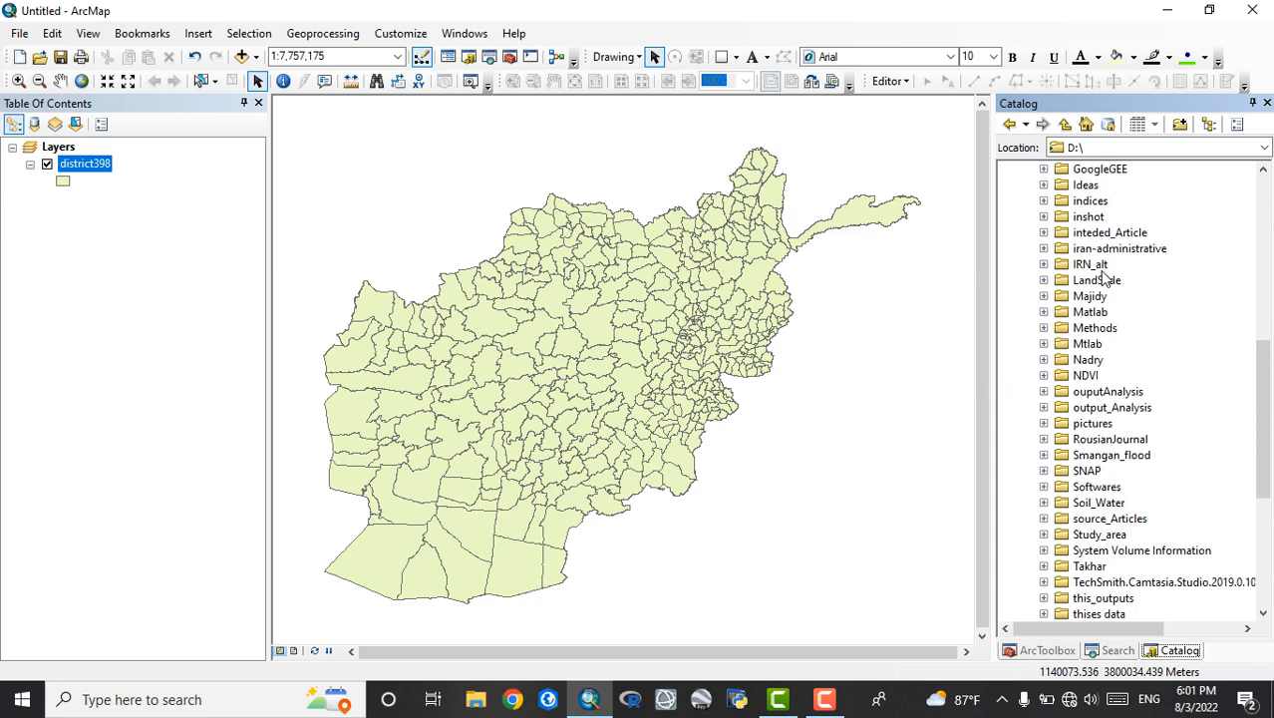
scroll(1102, 277, down, 6)
scroll(1102, 279, up, 15)
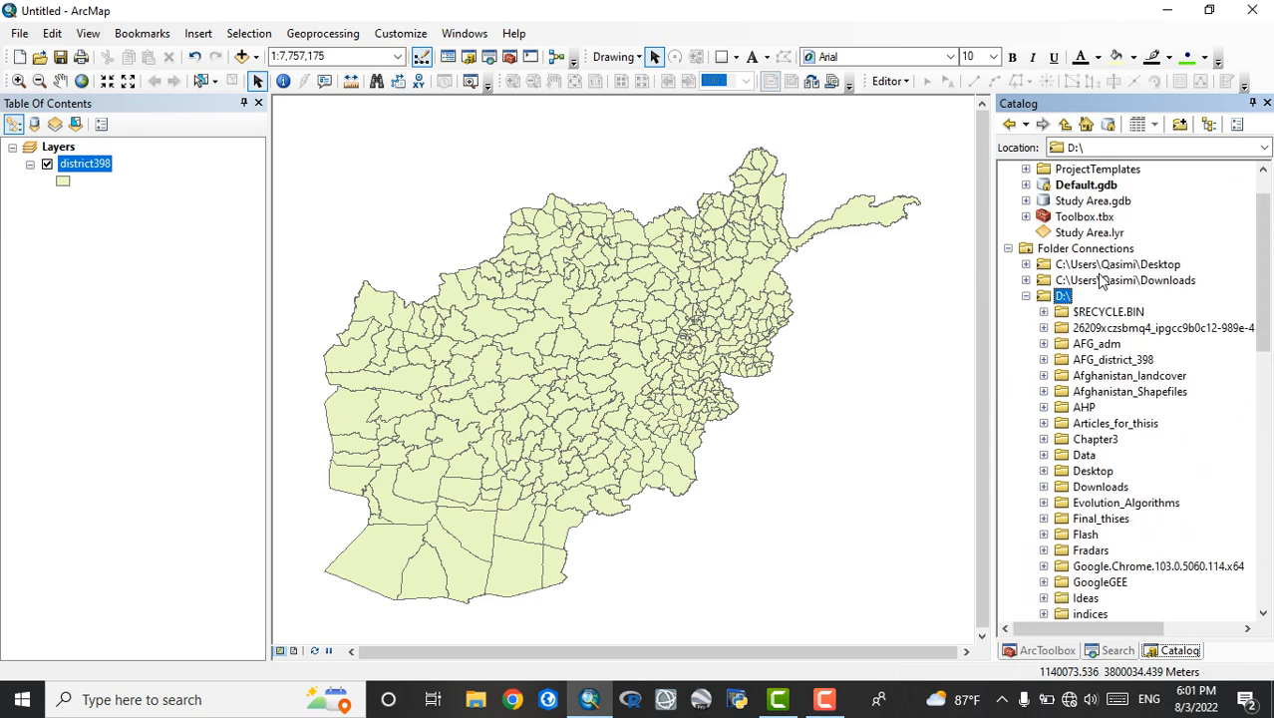
scroll(1102, 296, down, 2)
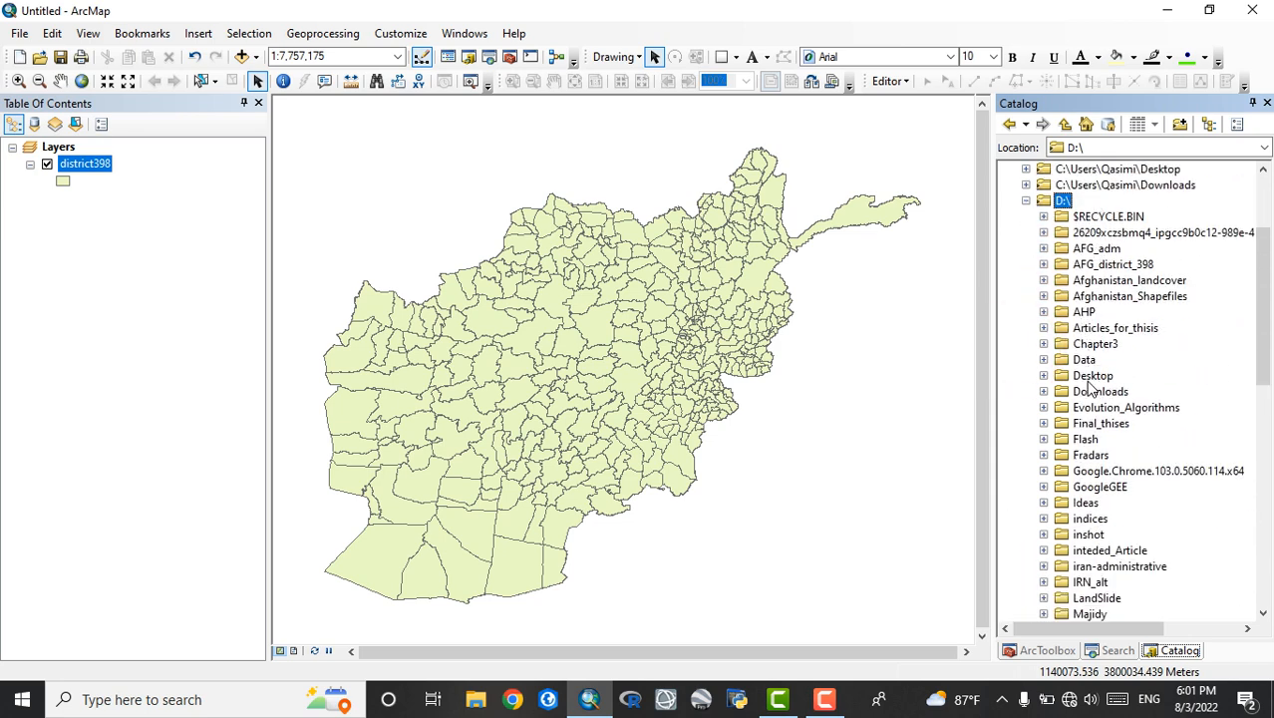
Add the AFG_adm0.shp shapefile from the AFG_adm folder of the D:\ connection to the map
click(1044, 248)
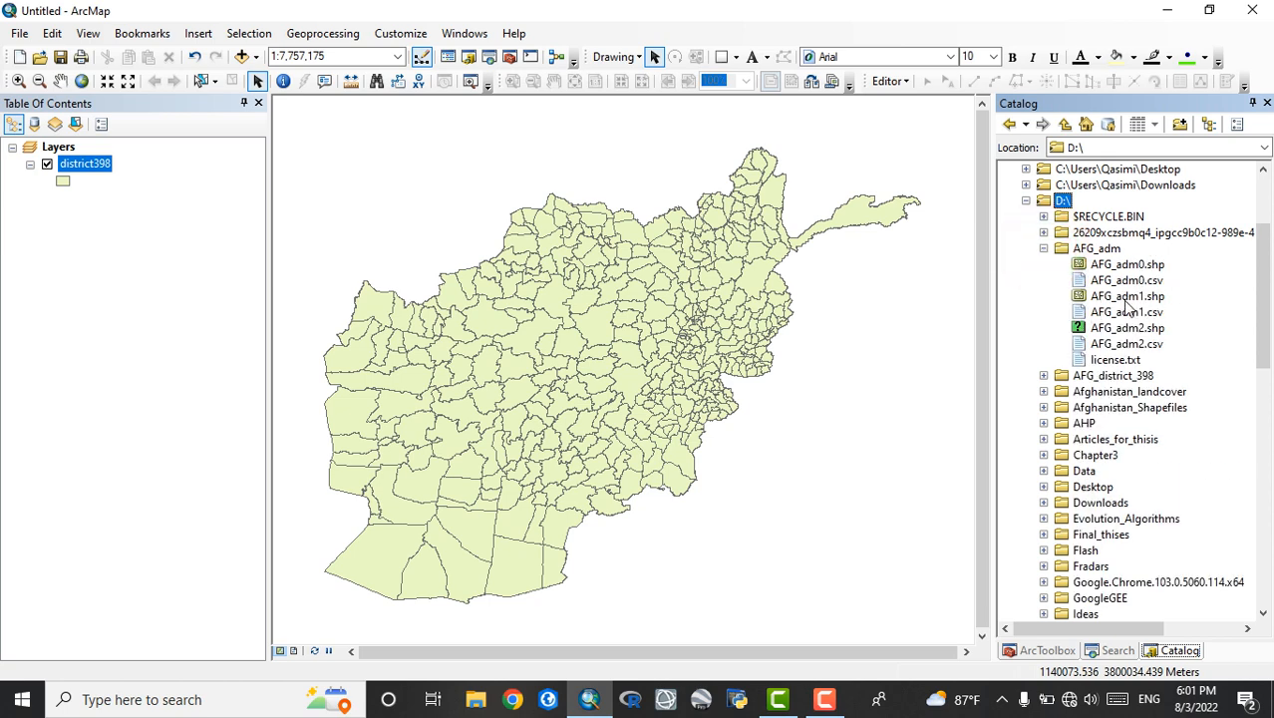
click(1121, 266)
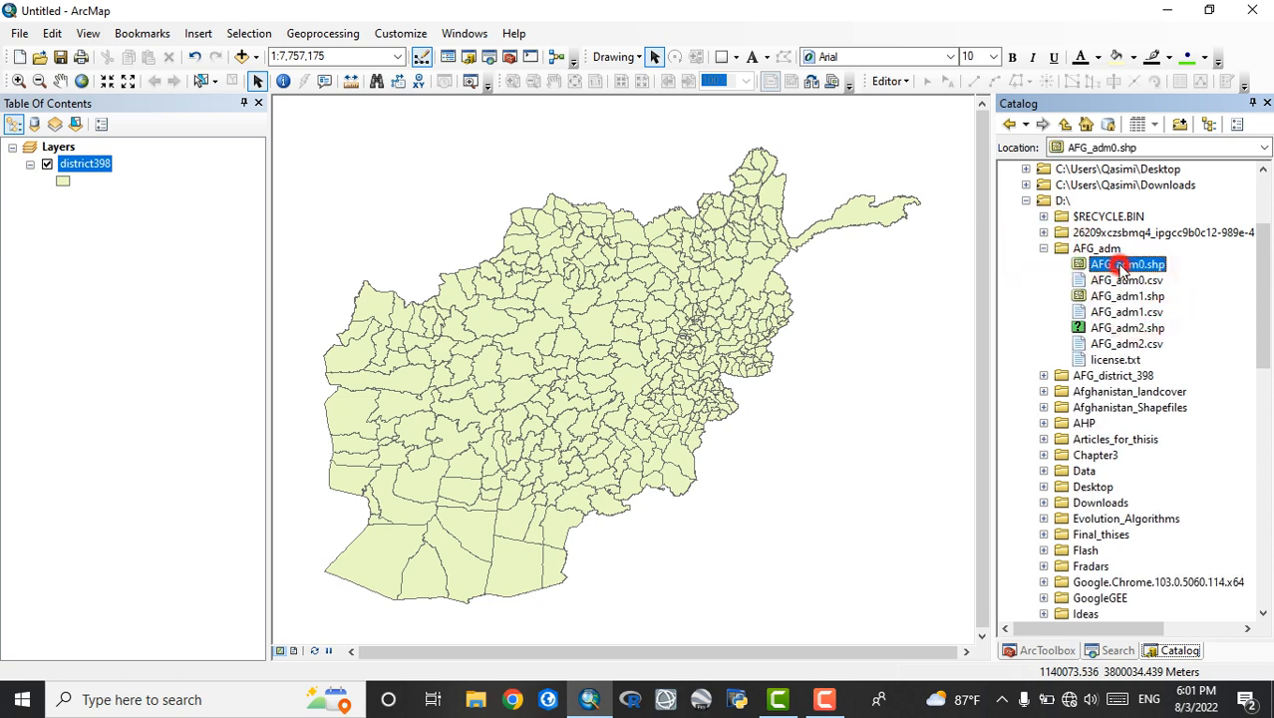
drag(1121, 266, 709, 356)
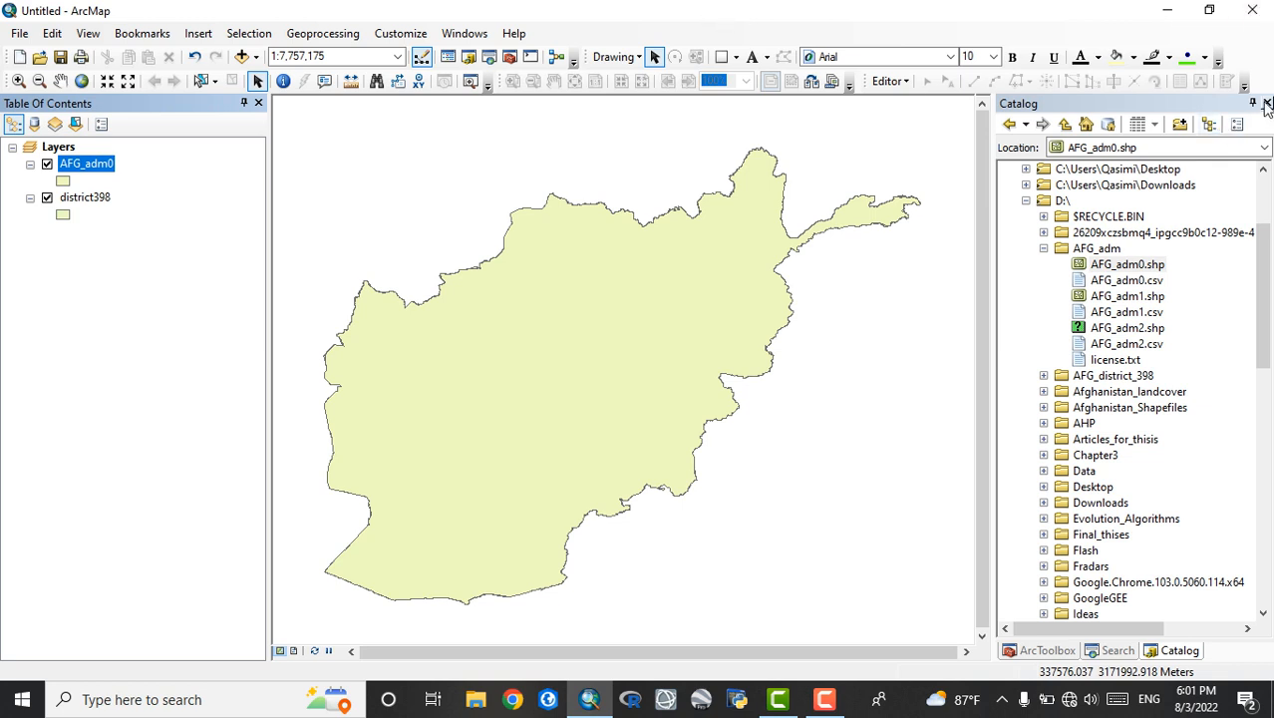
Run a local search for "mask" and look through the tools it lists
click(1116, 650)
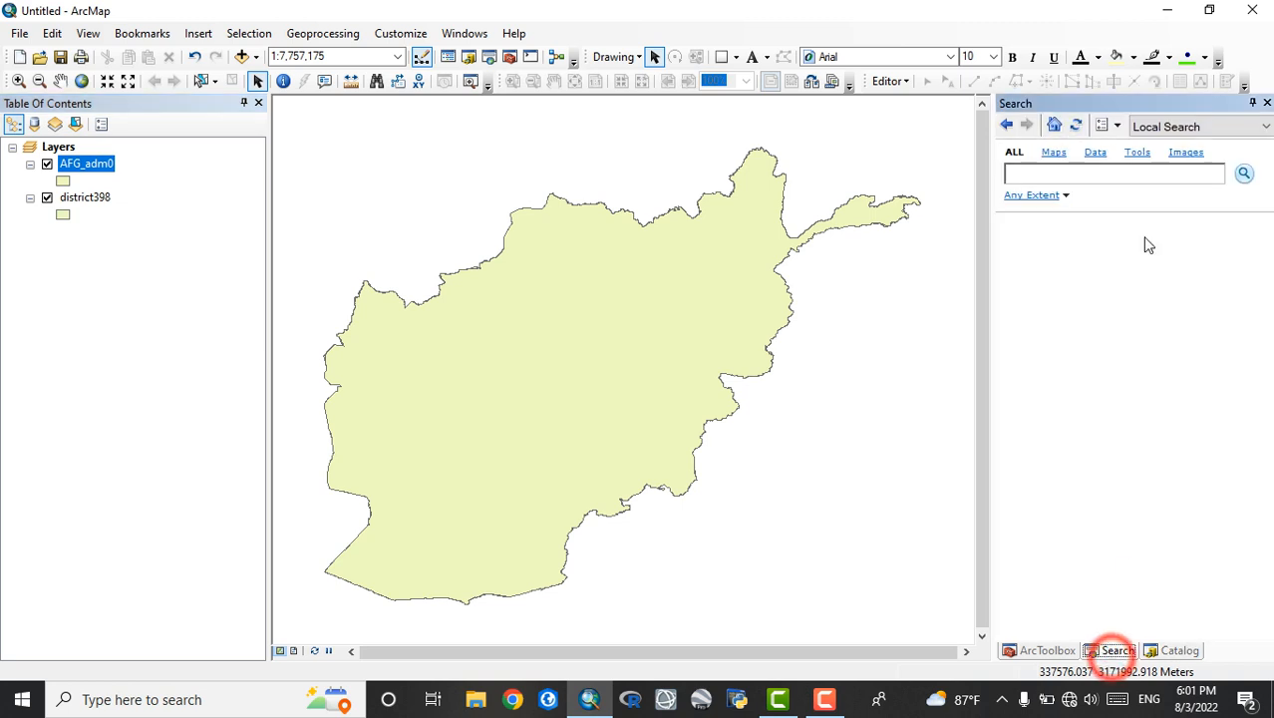
click(1087, 176)
text(mask)
key(Return)
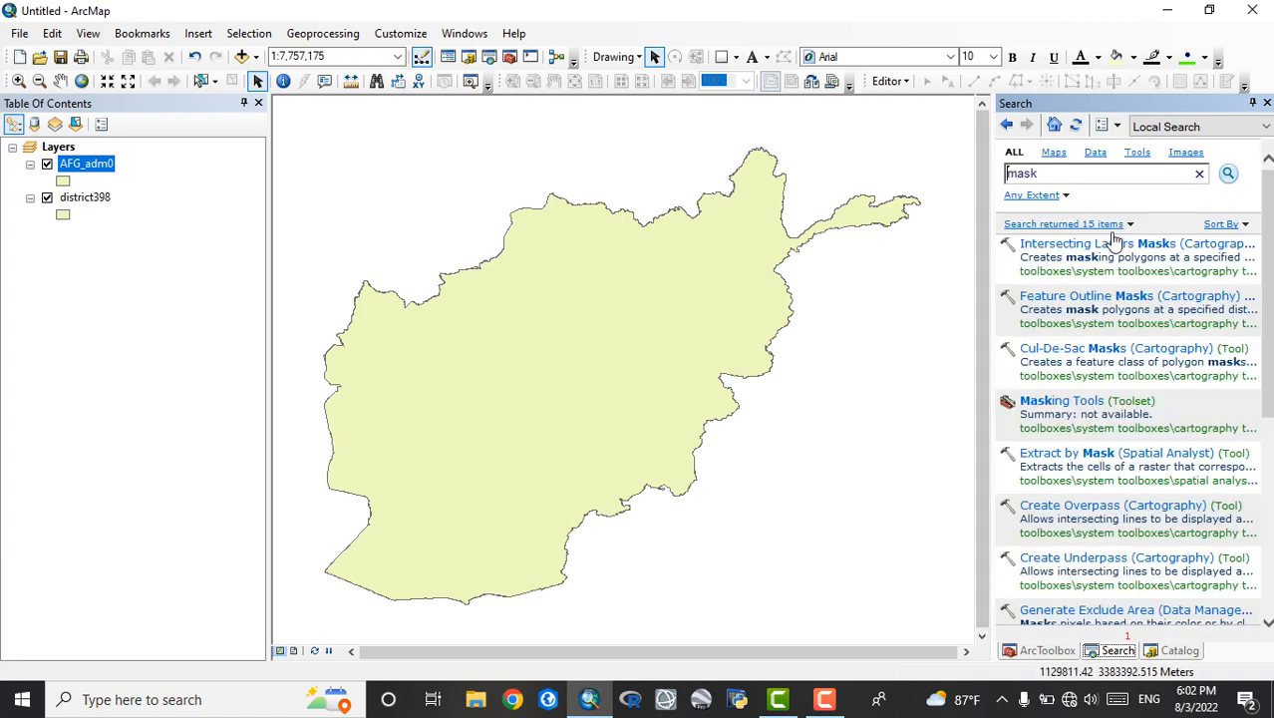
scroll(1124, 442, down, 1)
scroll(1124, 442, down, 4)
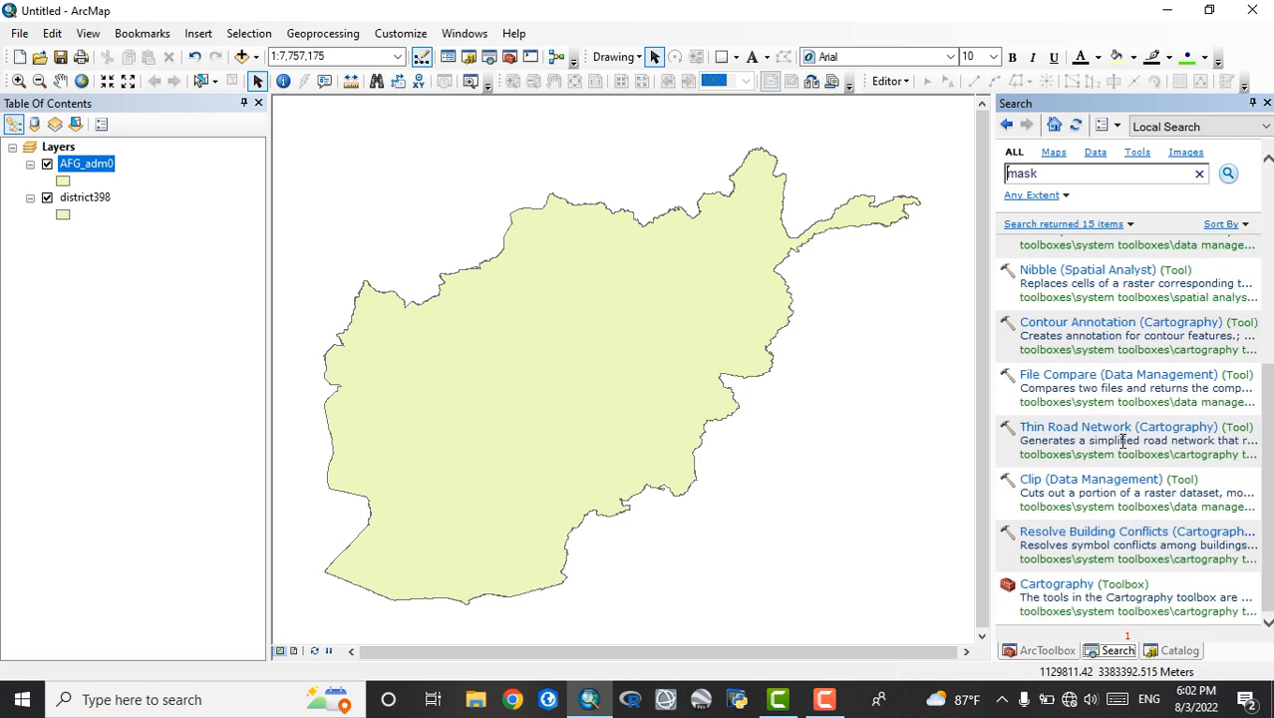
scroll(1123, 444, up, 5)
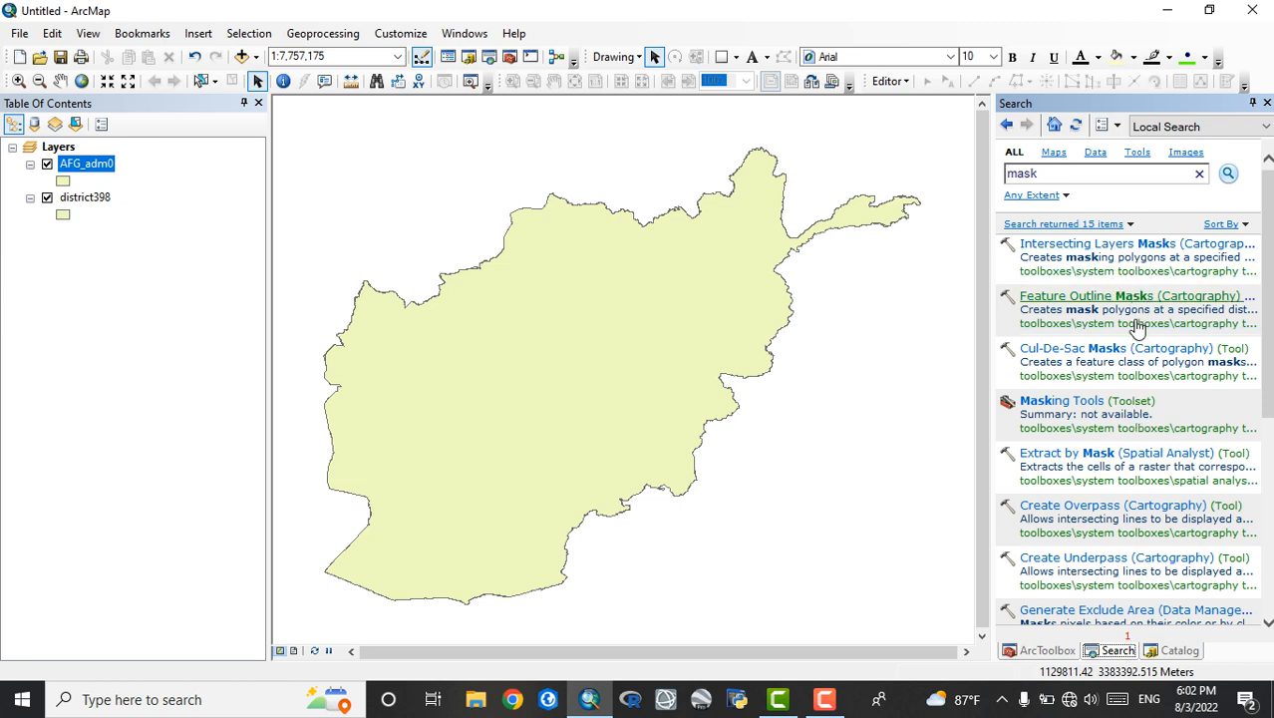
Replace the search term with "conversion" and look through the conversion tools
click(1102, 175)
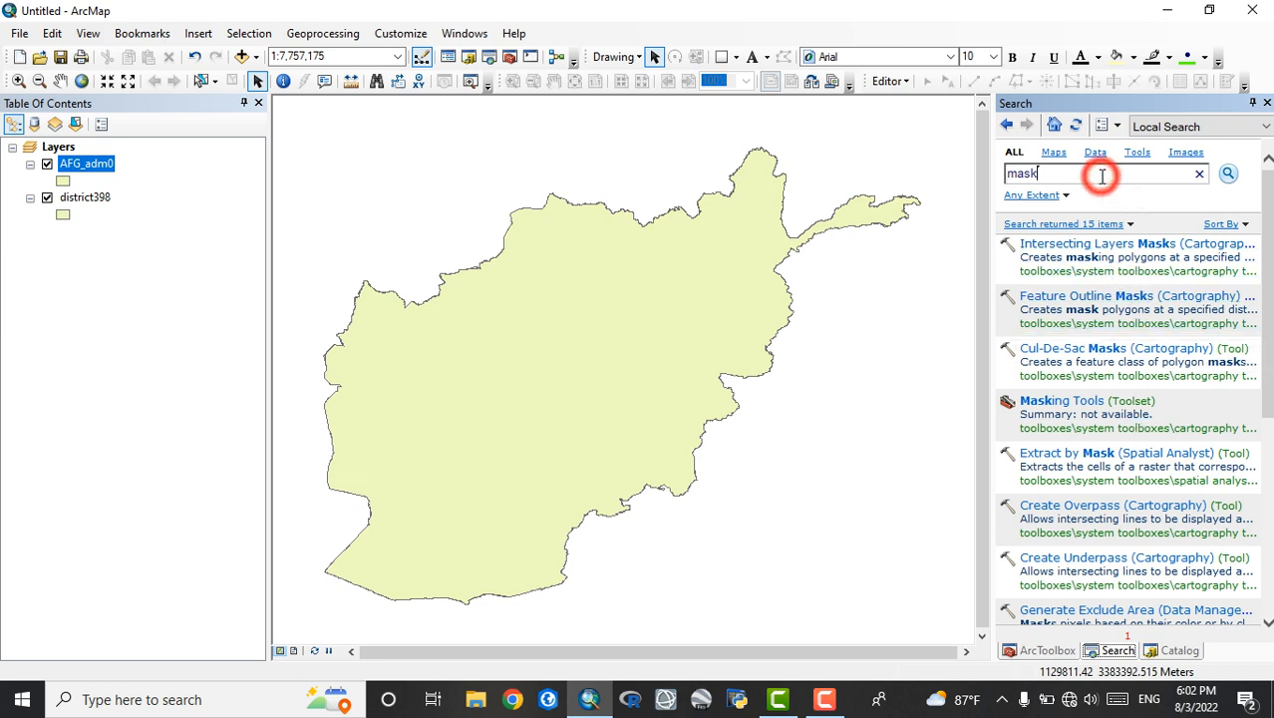
key(BackSpace)
key(BackSpace)
text(co)
key(Return)
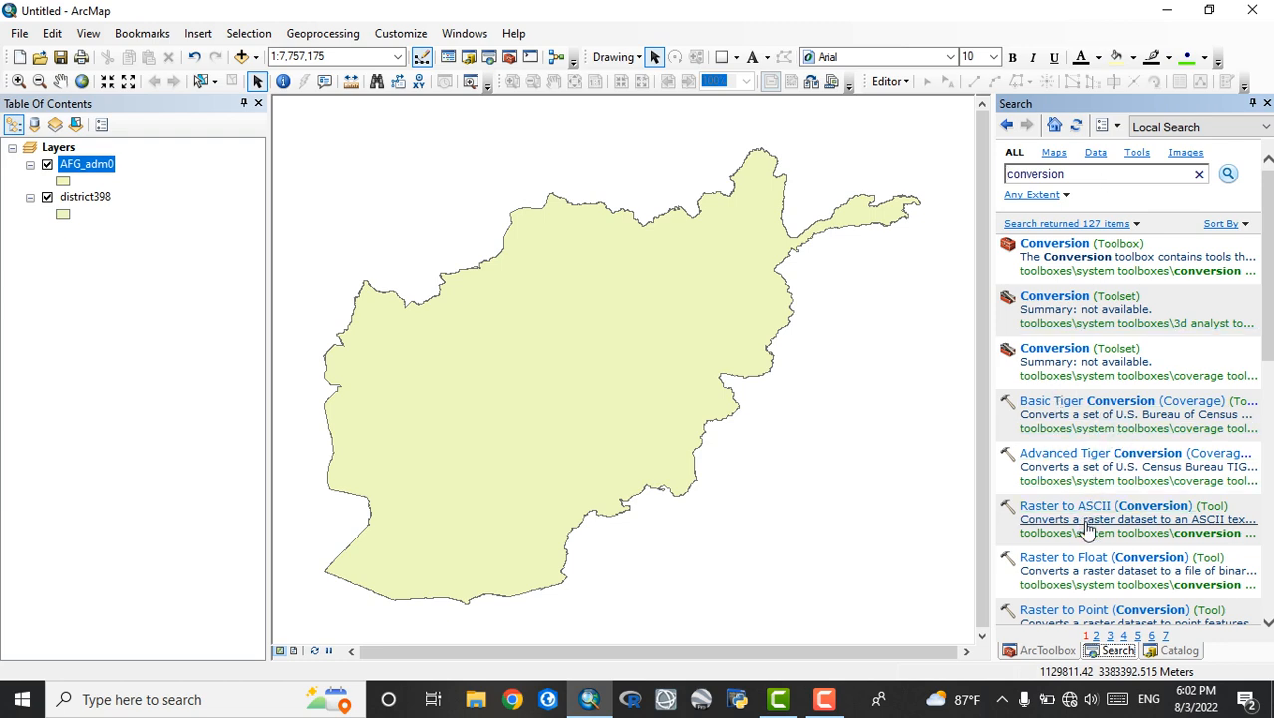
scroll(1105, 476, down, 5)
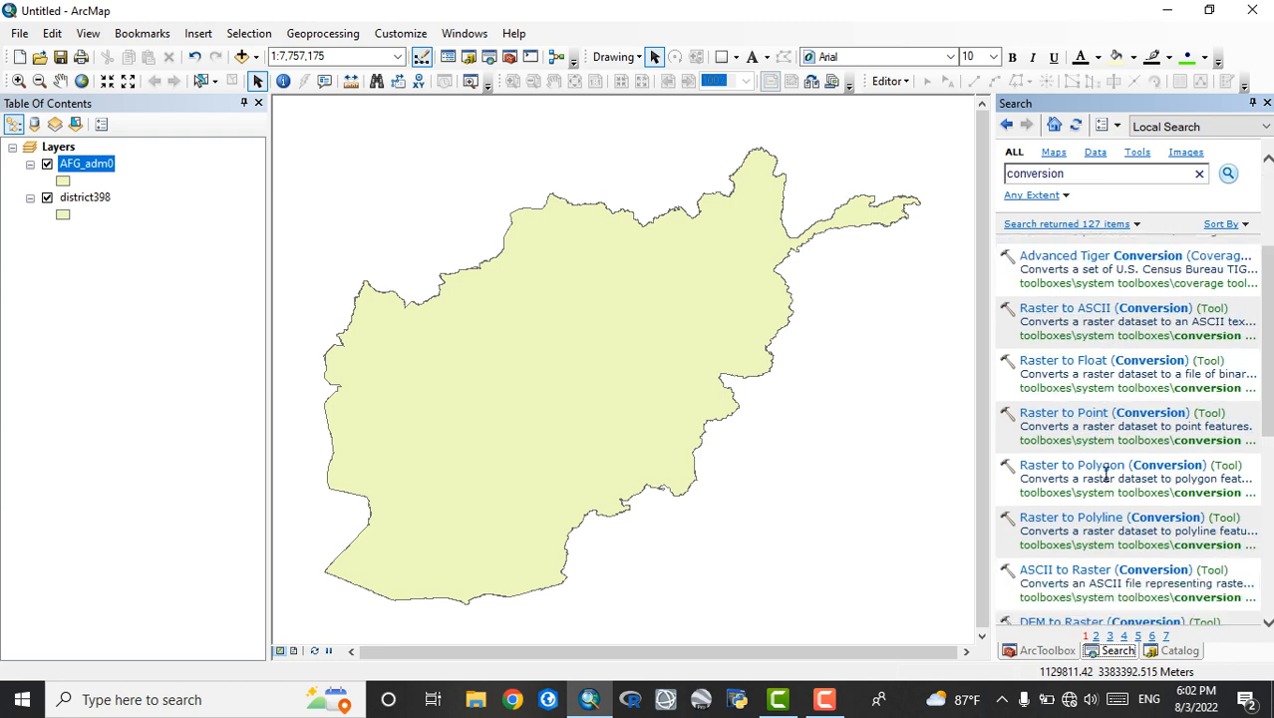
scroll(1104, 483, up, 5)
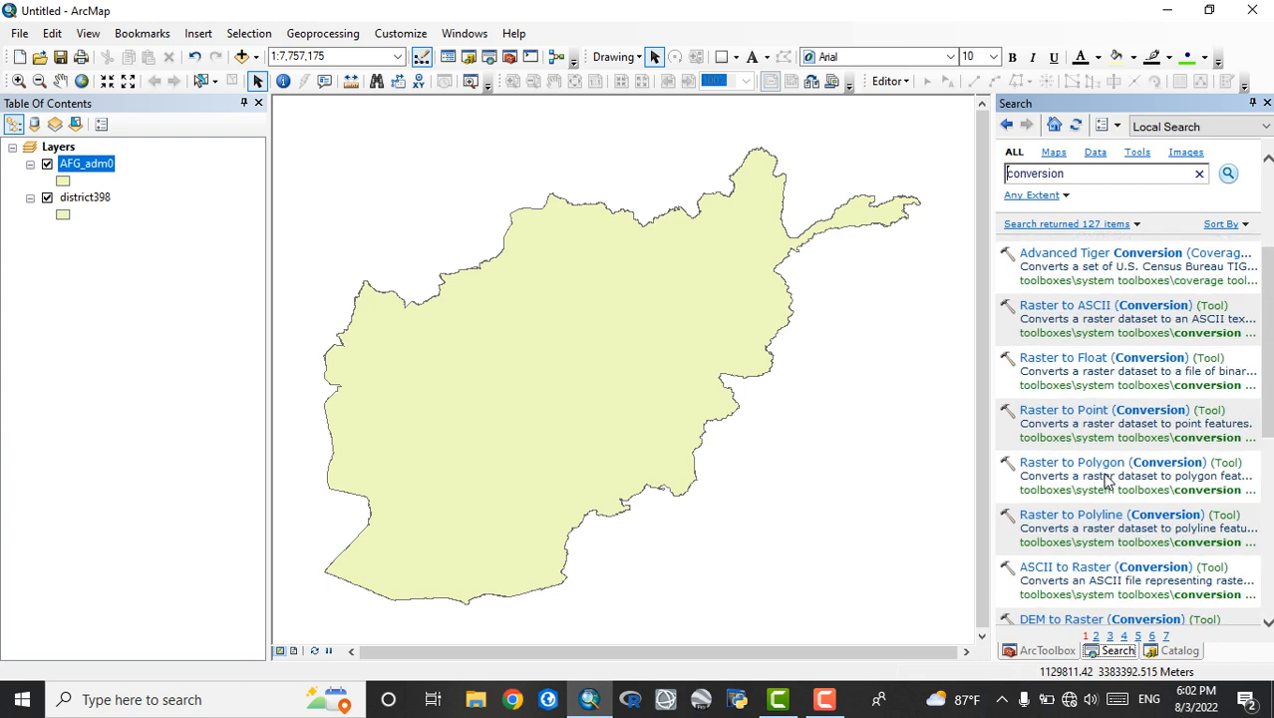
Search for a tool using the phrase "extract from mask"
click(1087, 177)
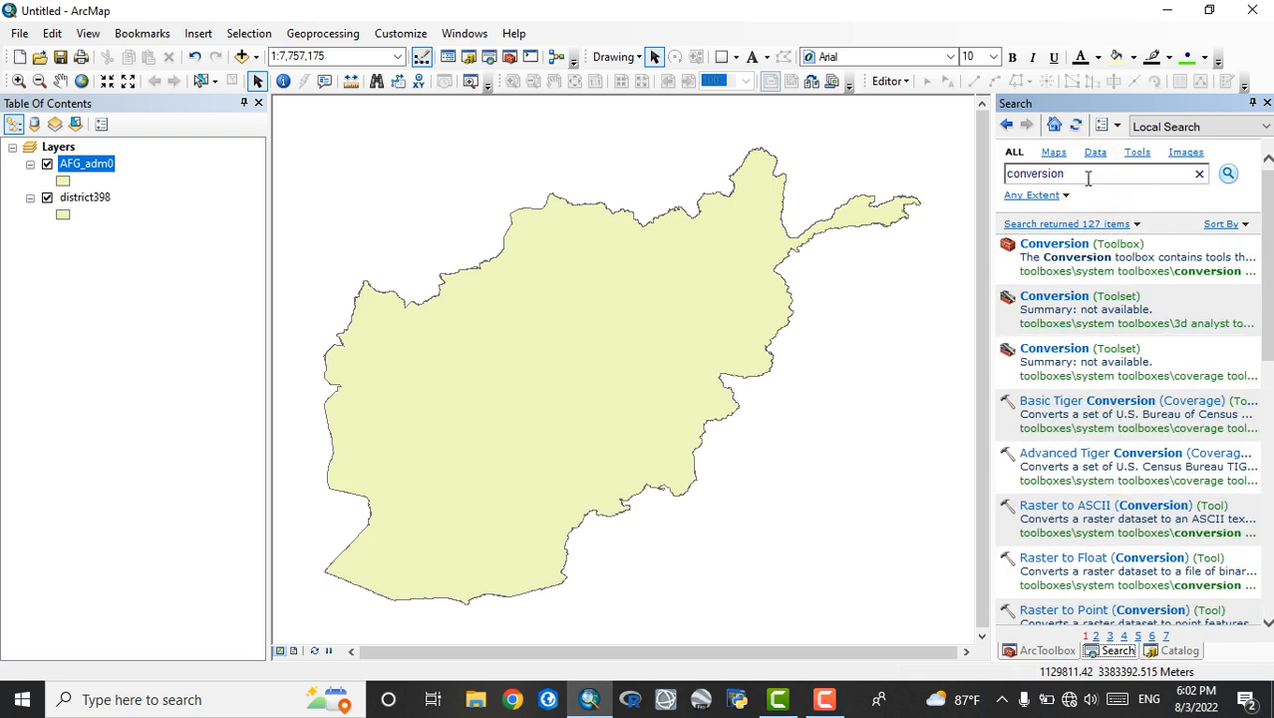
key(BackSpace)
key(BackSpace)
key(BackSpace)
key(BackSpace)
key(Return)
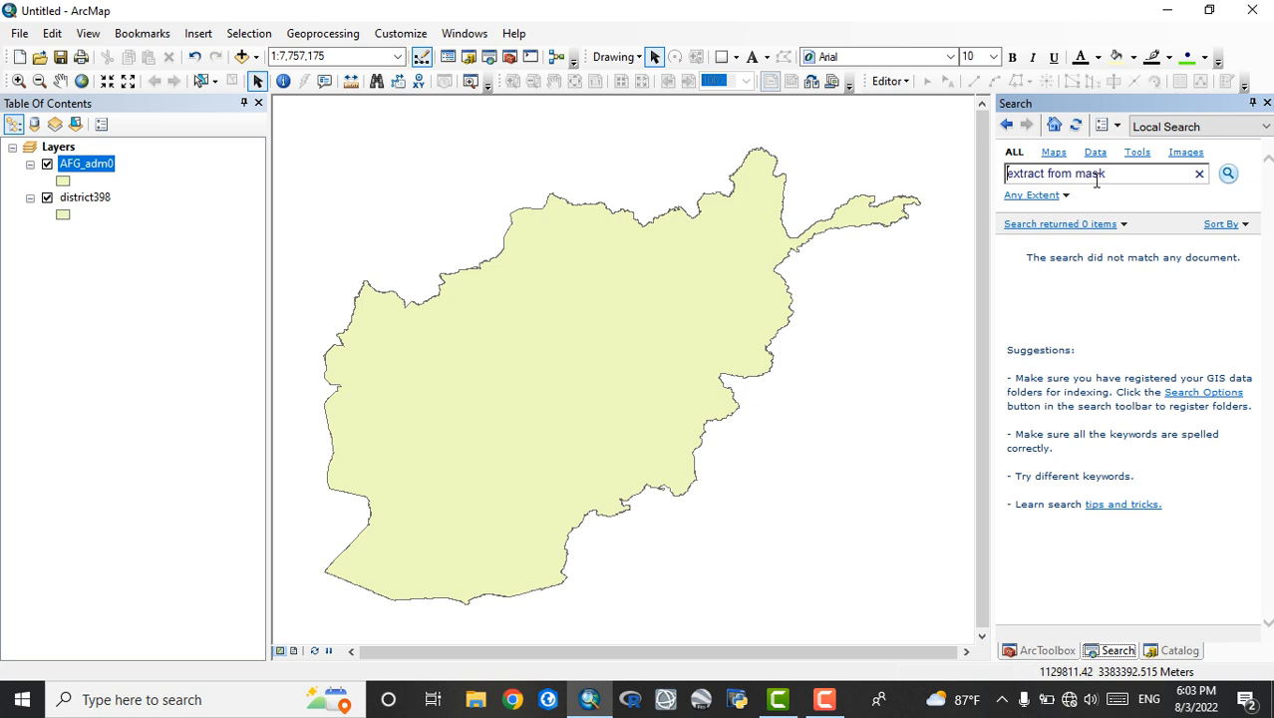
Correct the search phrase to "extract by mask" and run the search again
click(1117, 174)
key(BackSpace)
key(BackSpace)
key(BackSpace)
key(BackSpace)
key(BackSpace)
key(BackSpace)
key(BackSpace)
text(by mas)
key(Return)
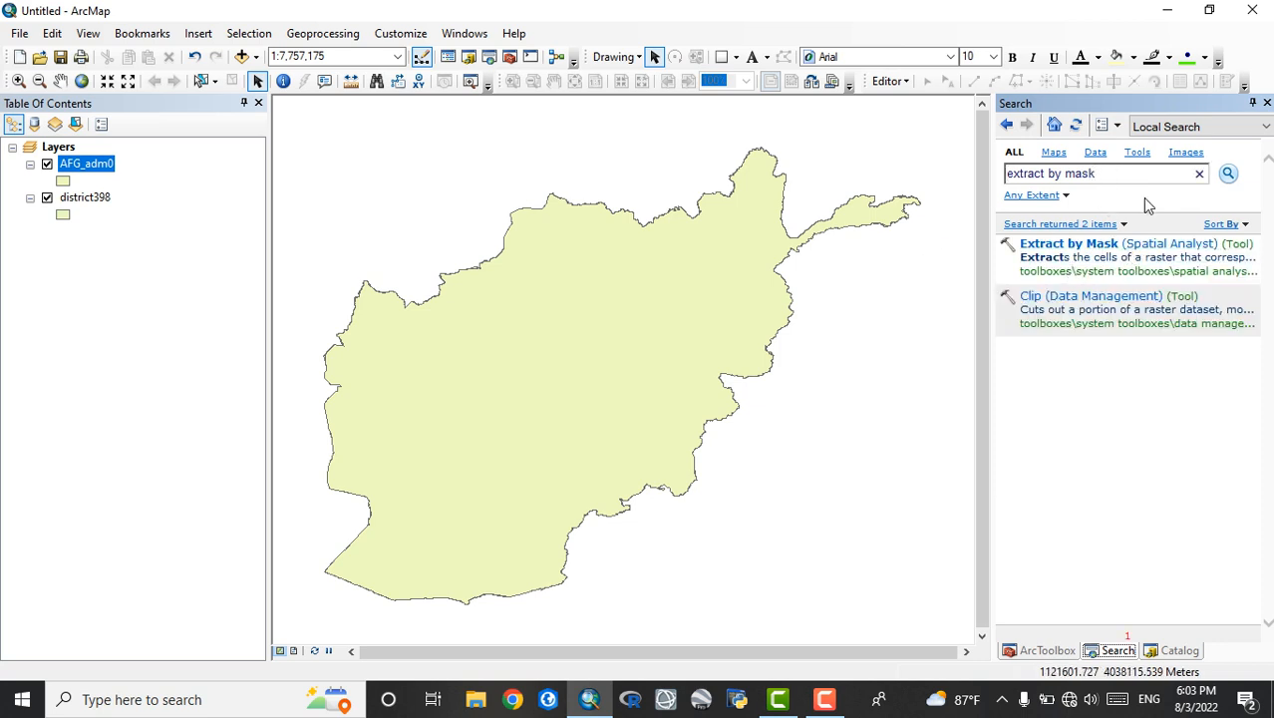
Open the Extract by Mask (Spatial Analyst) tool to view its parameters and close it without running it
click(1110, 247)
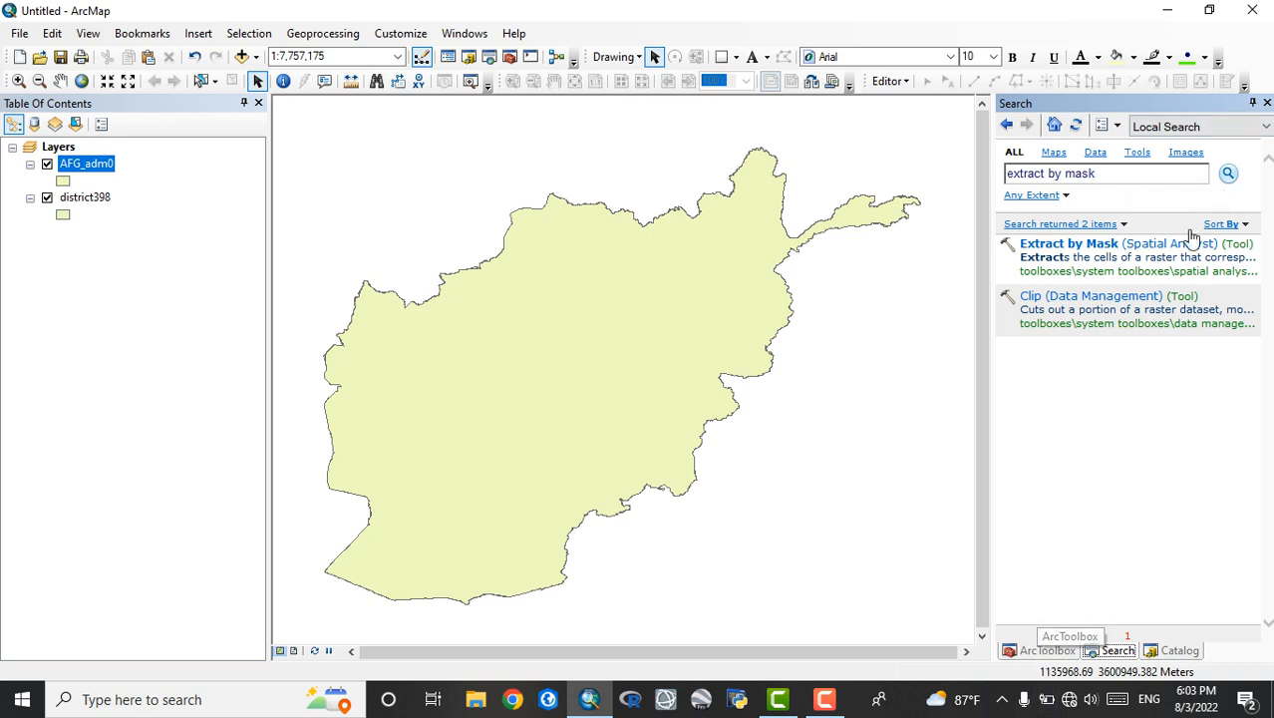
click(1124, 245)
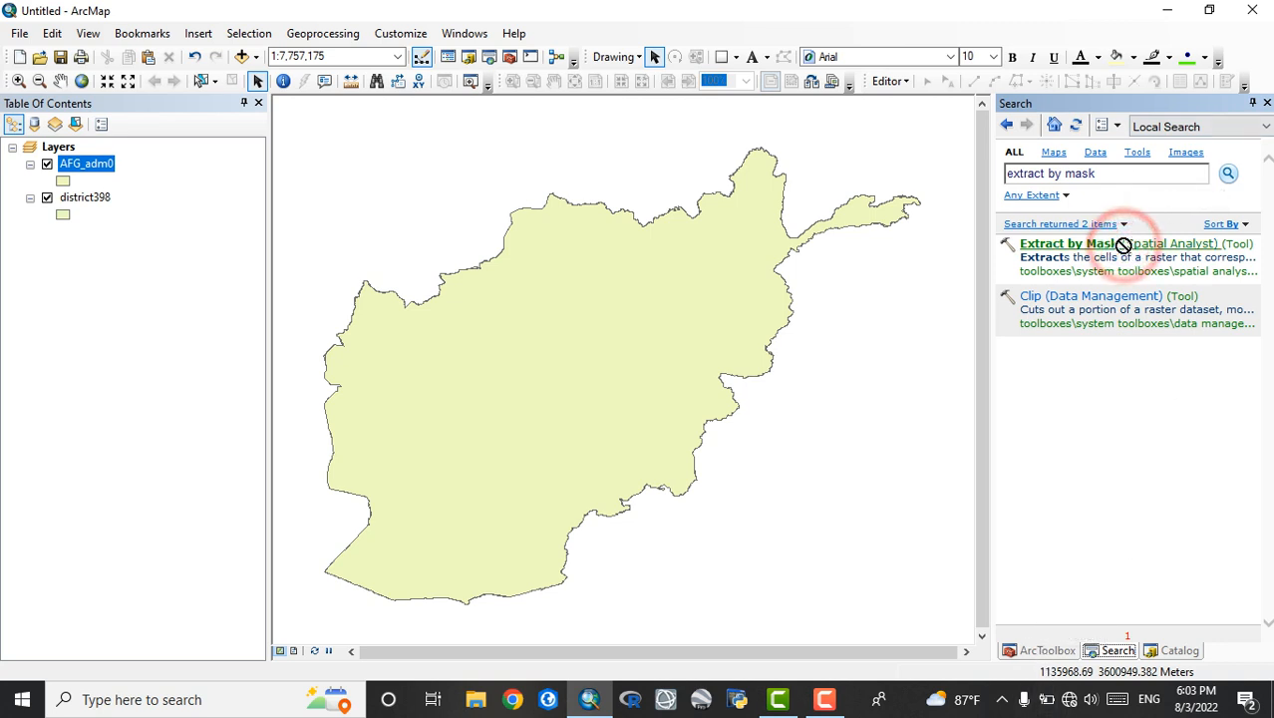
click(1124, 246)
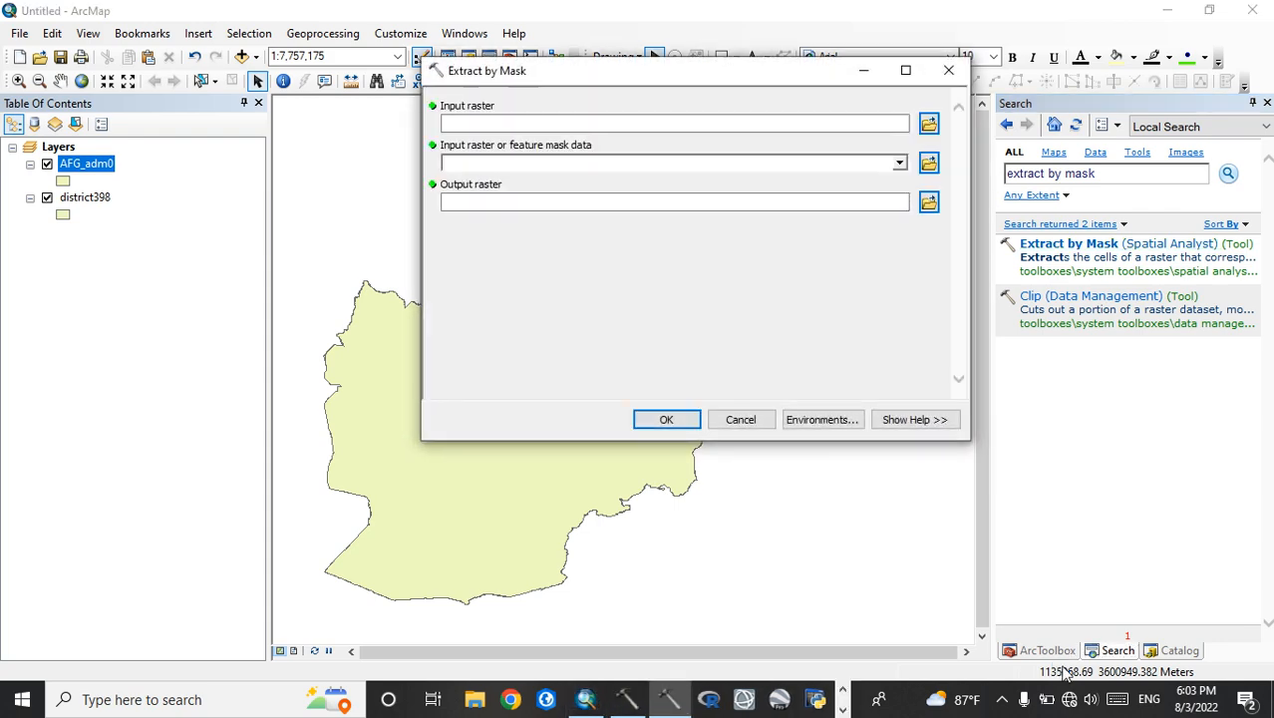
click(742, 419)
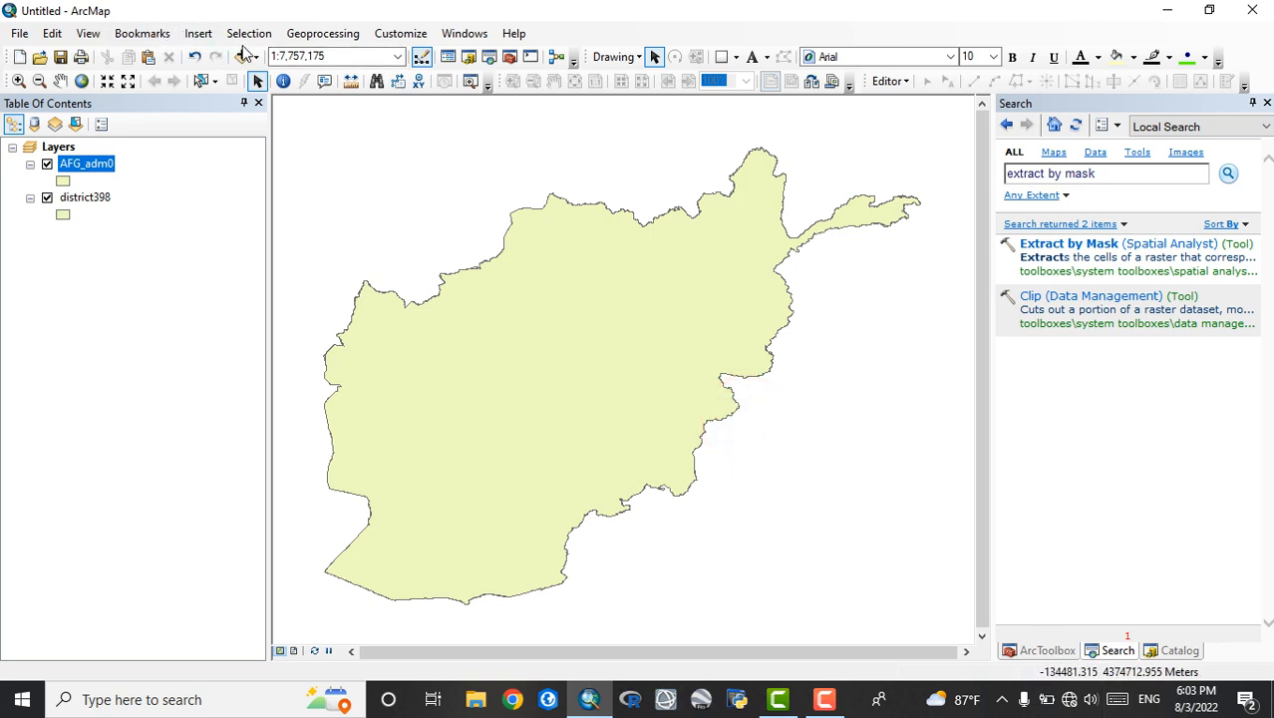
Switch the map from data view to layout view
click(87, 33)
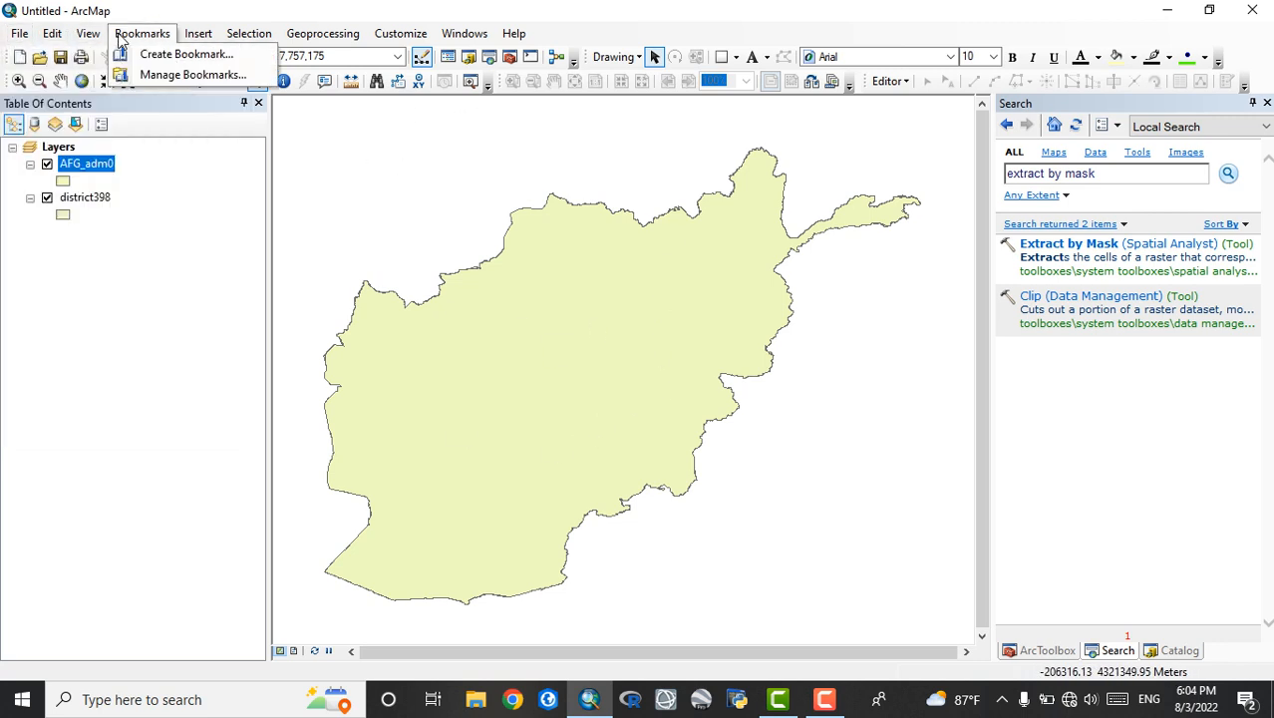
mouse_move(90, 37)
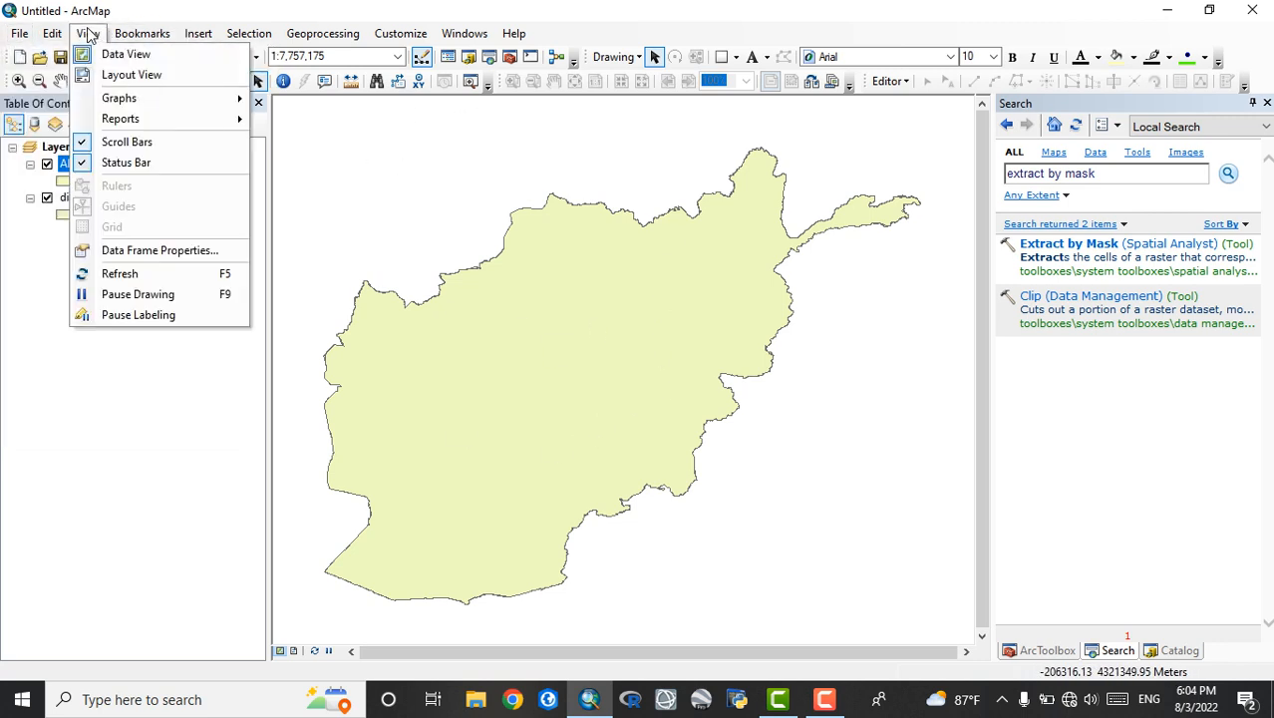
click(119, 77)
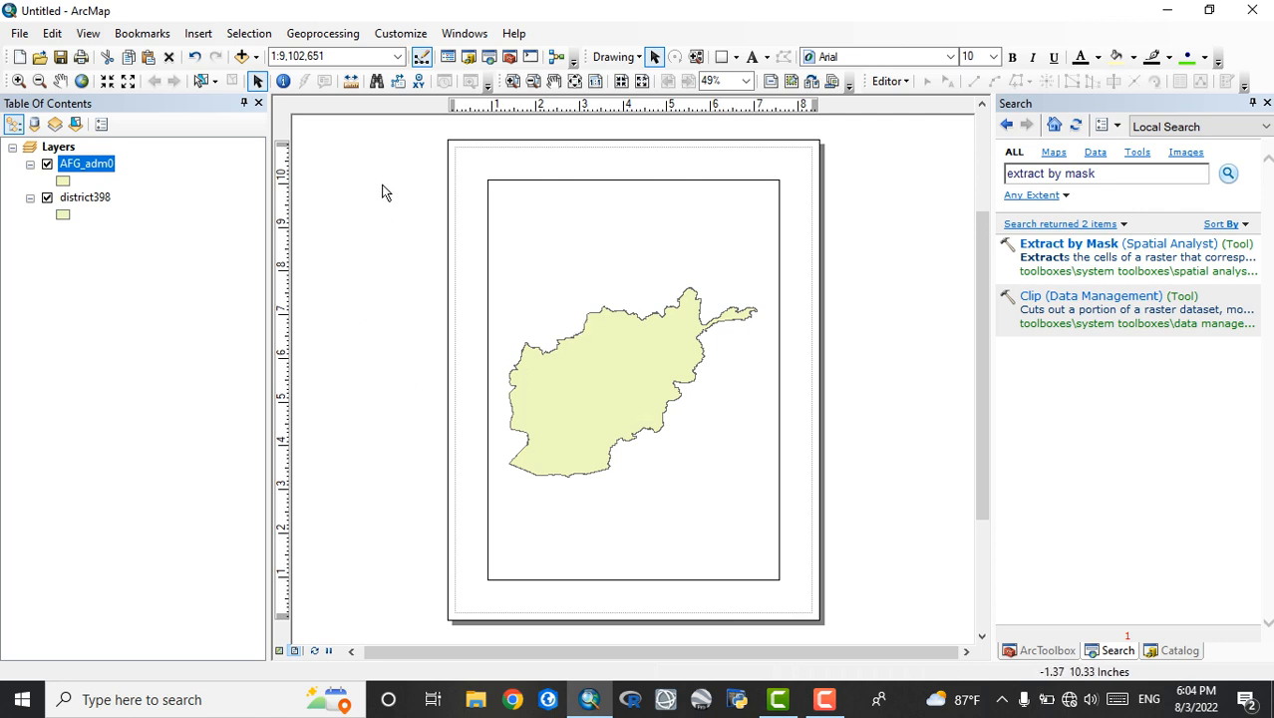
click(244, 33)
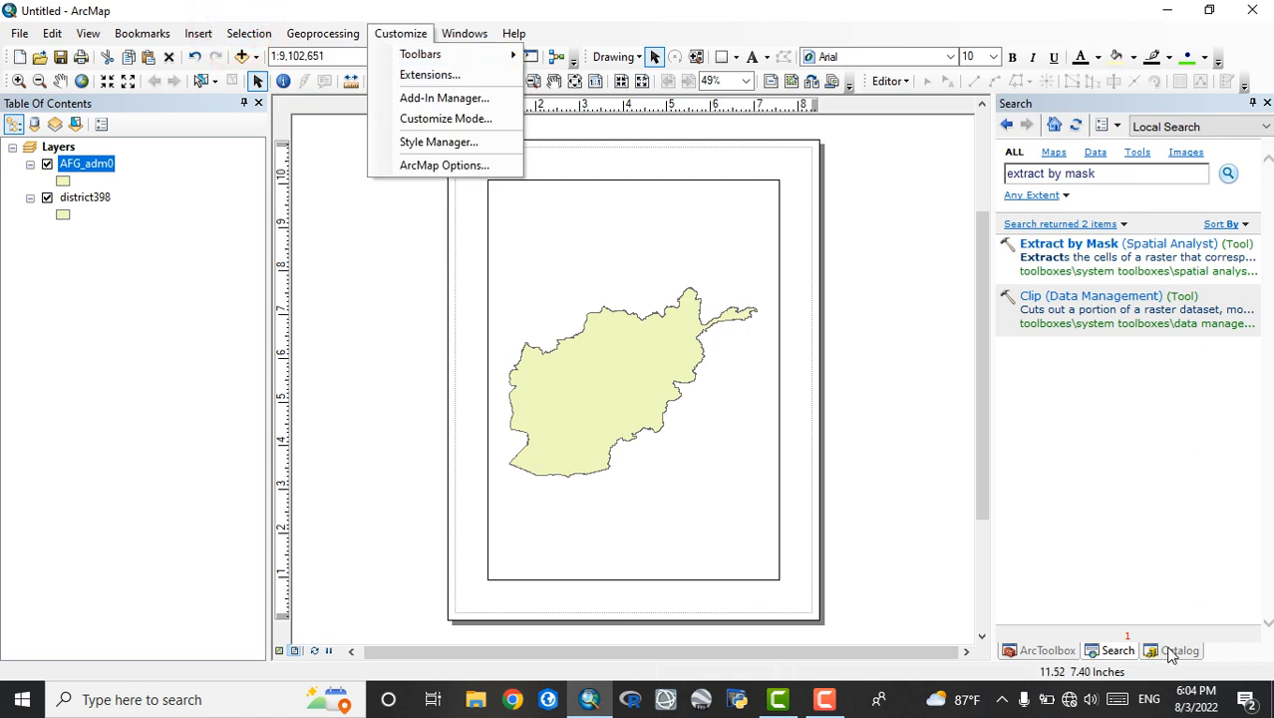
Show the ArcToolbox contents and expand the 3D Analyst Tools toolbox to view its toolsets
click(1050, 654)
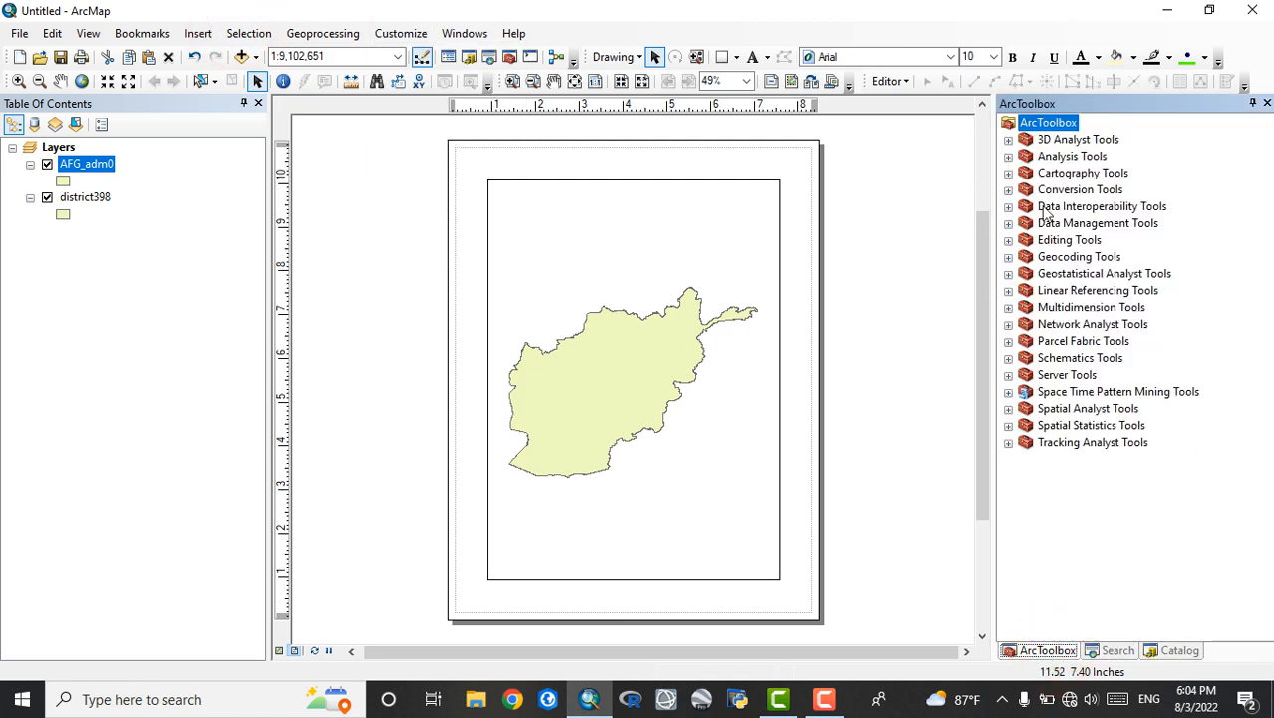
click(1008, 140)
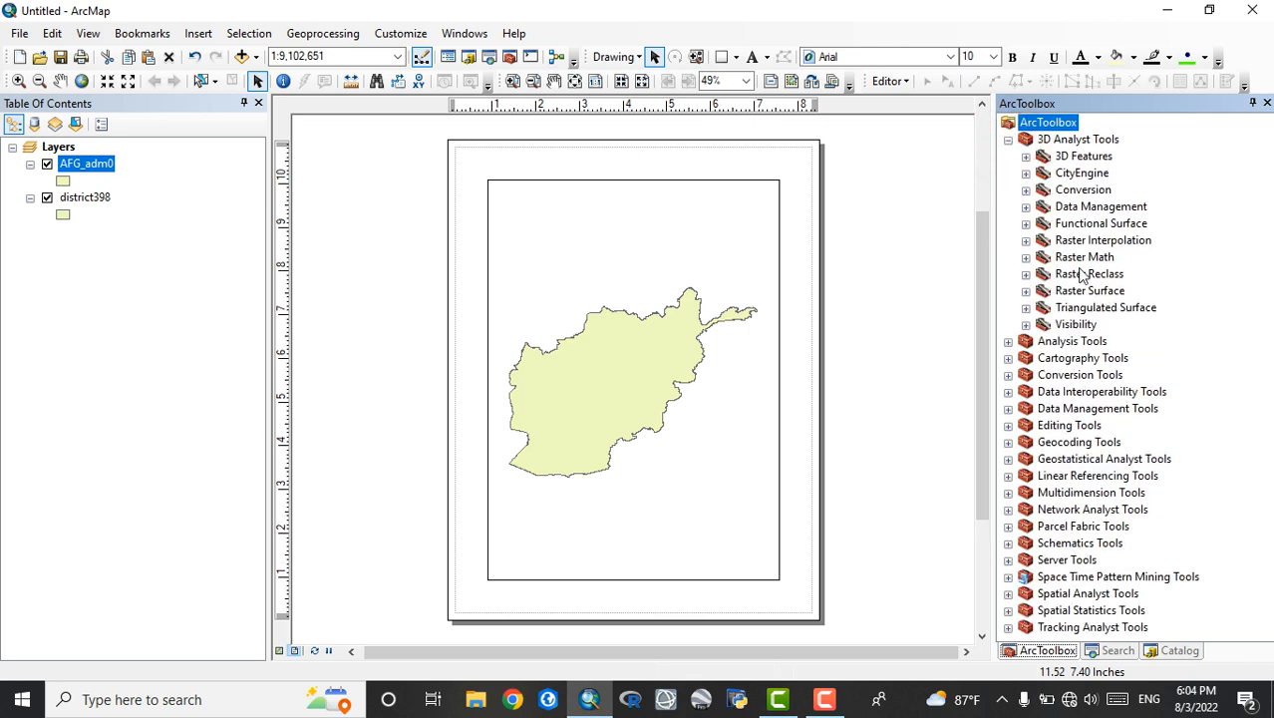
click(1007, 140)
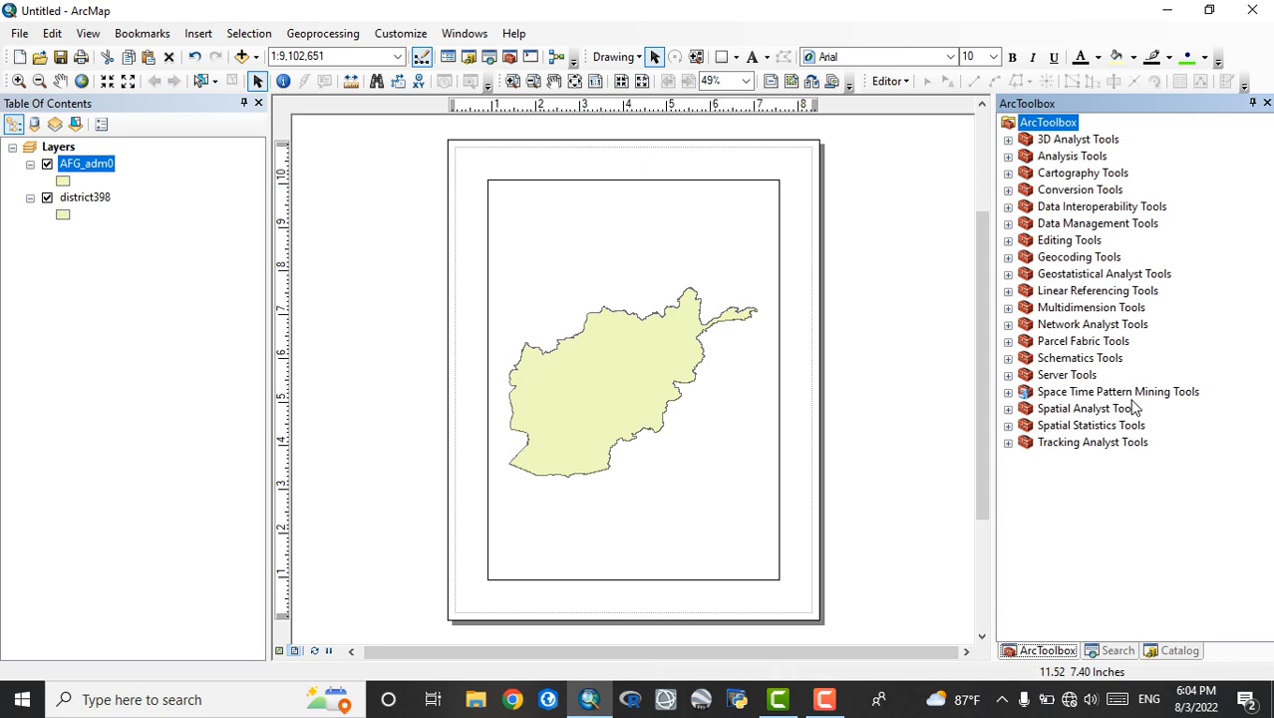
click(1008, 141)
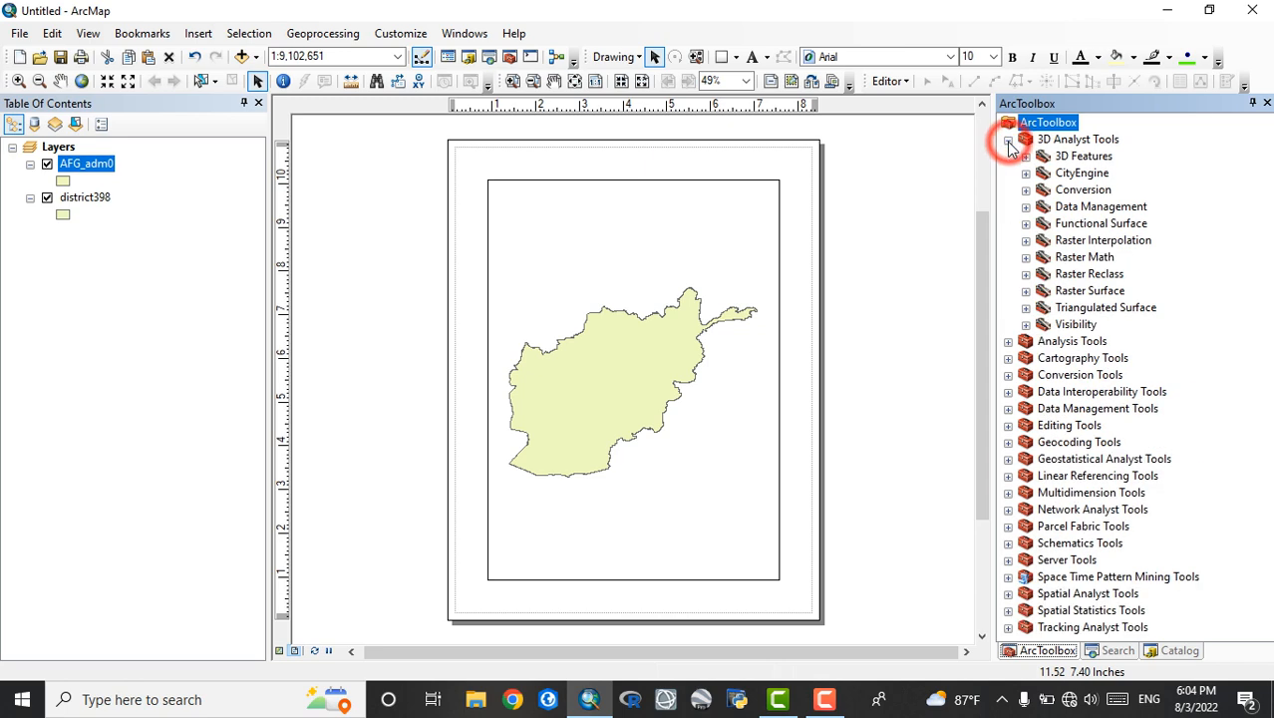
Collapse the 3D Analyst toolbox, view the Extract and Overlay toolsets within Analysis Tools, and collapse that toolbox again
click(1008, 140)
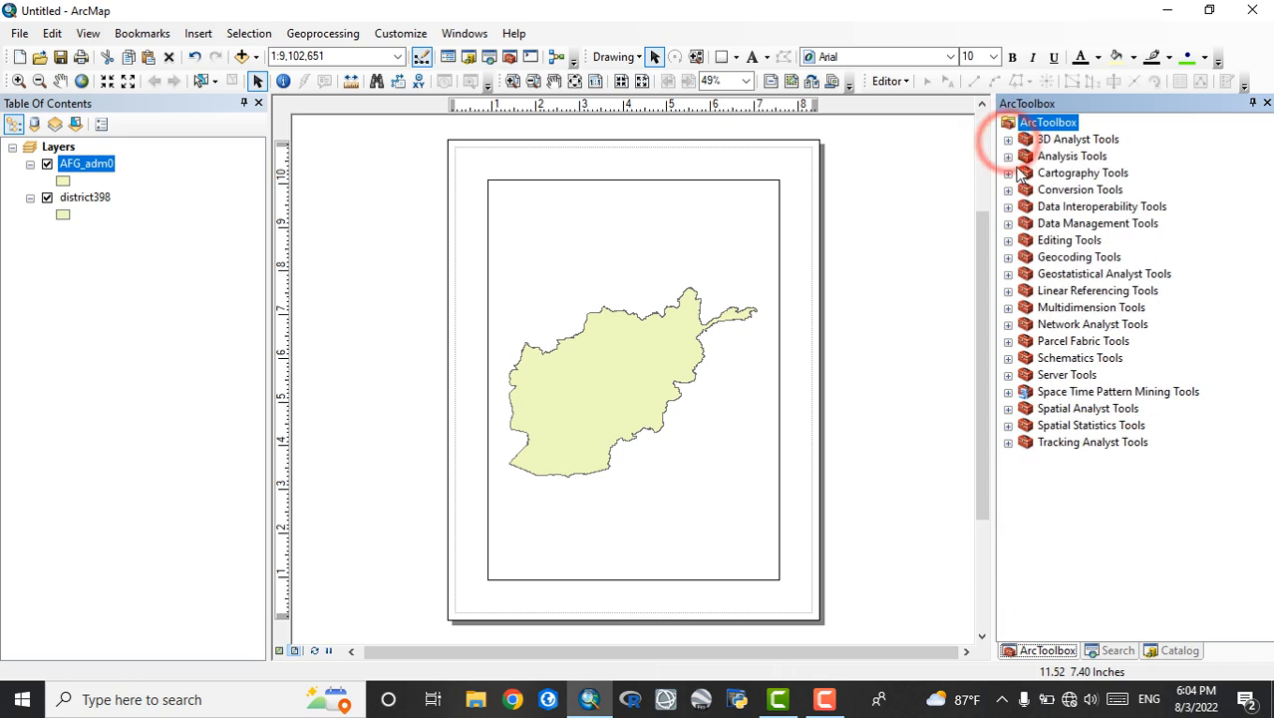
click(1008, 156)
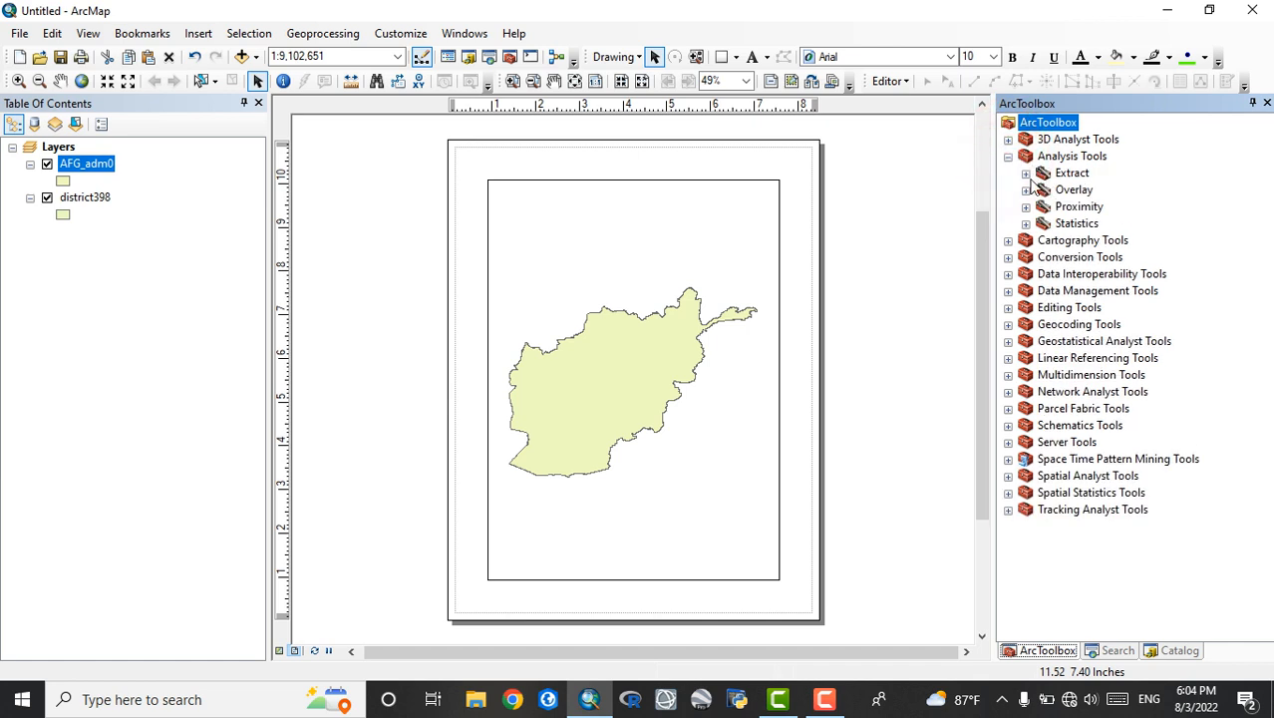
click(1026, 173)
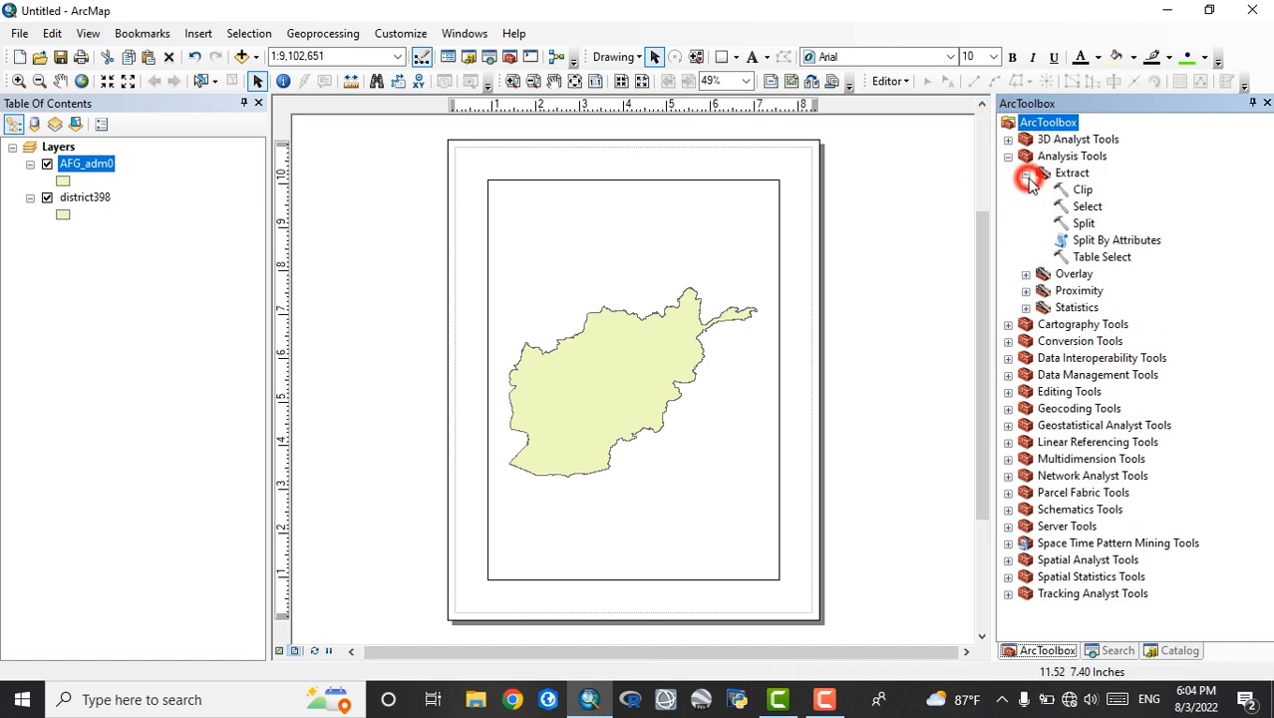
click(1027, 275)
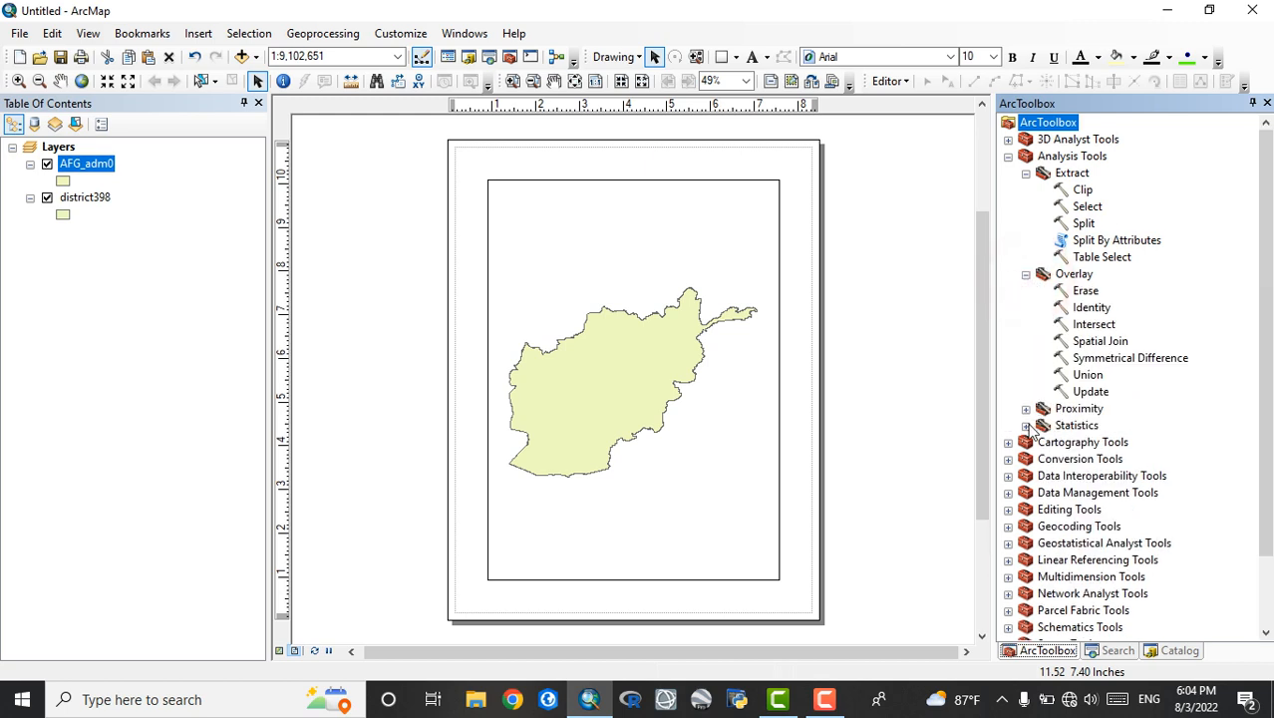
click(1026, 274)
click(1025, 174)
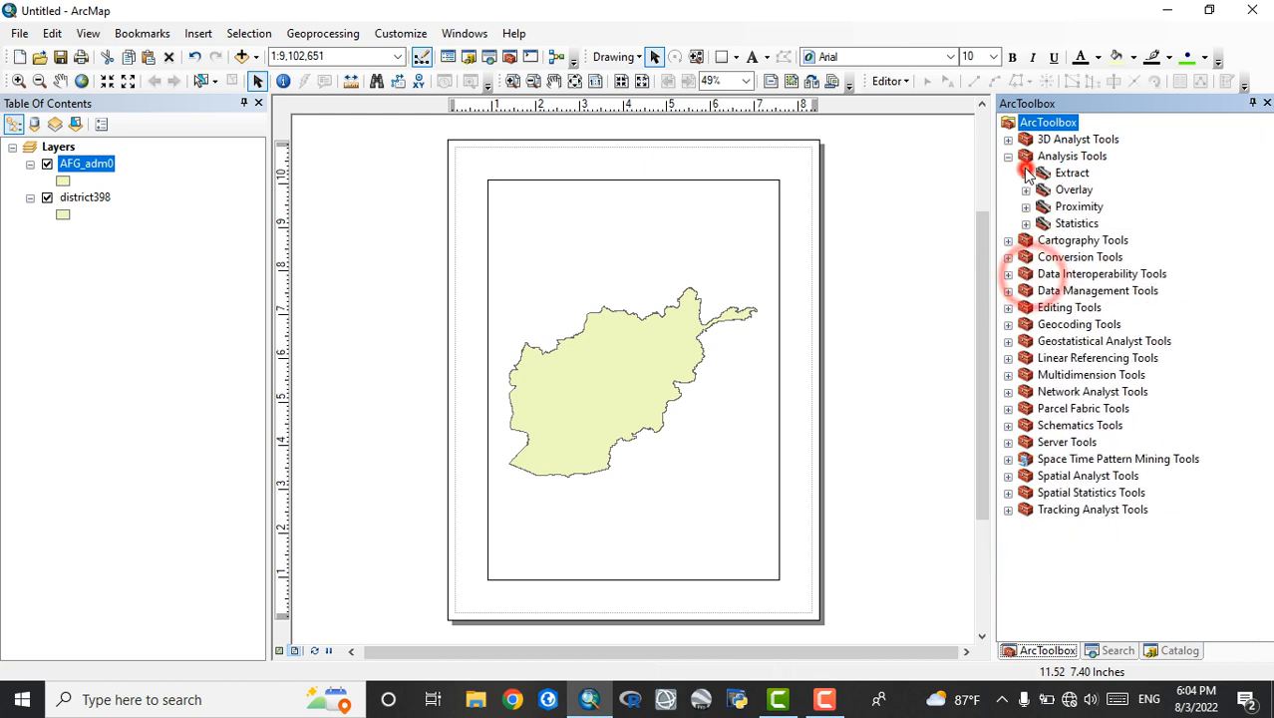
click(1008, 157)
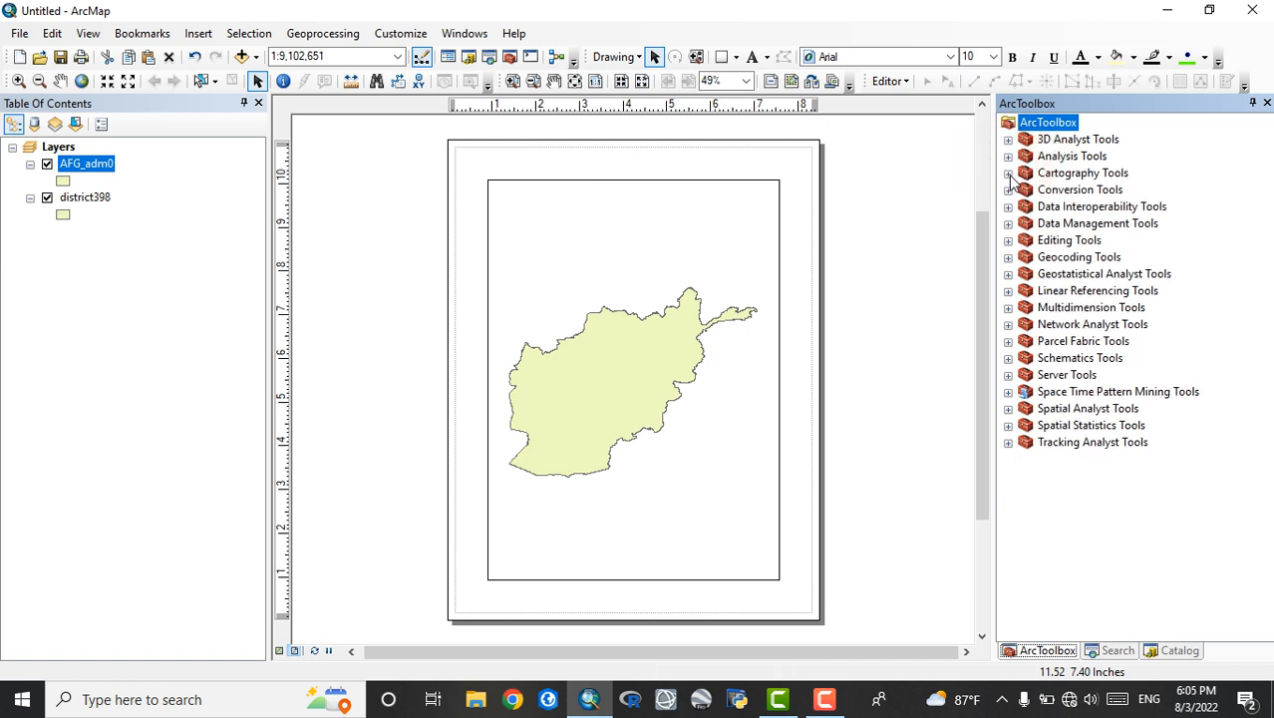
Expand the Cartography Tools toolbox to view its toolsets and collapse it again
click(1008, 173)
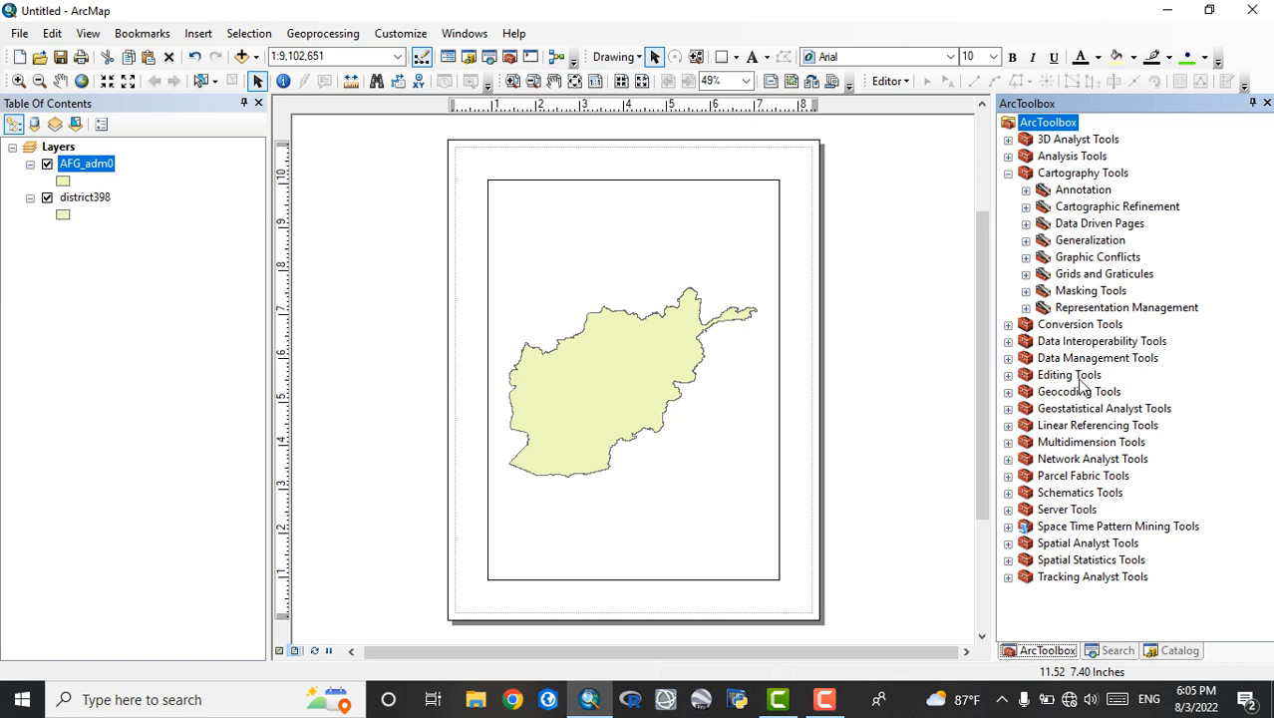
click(1009, 173)
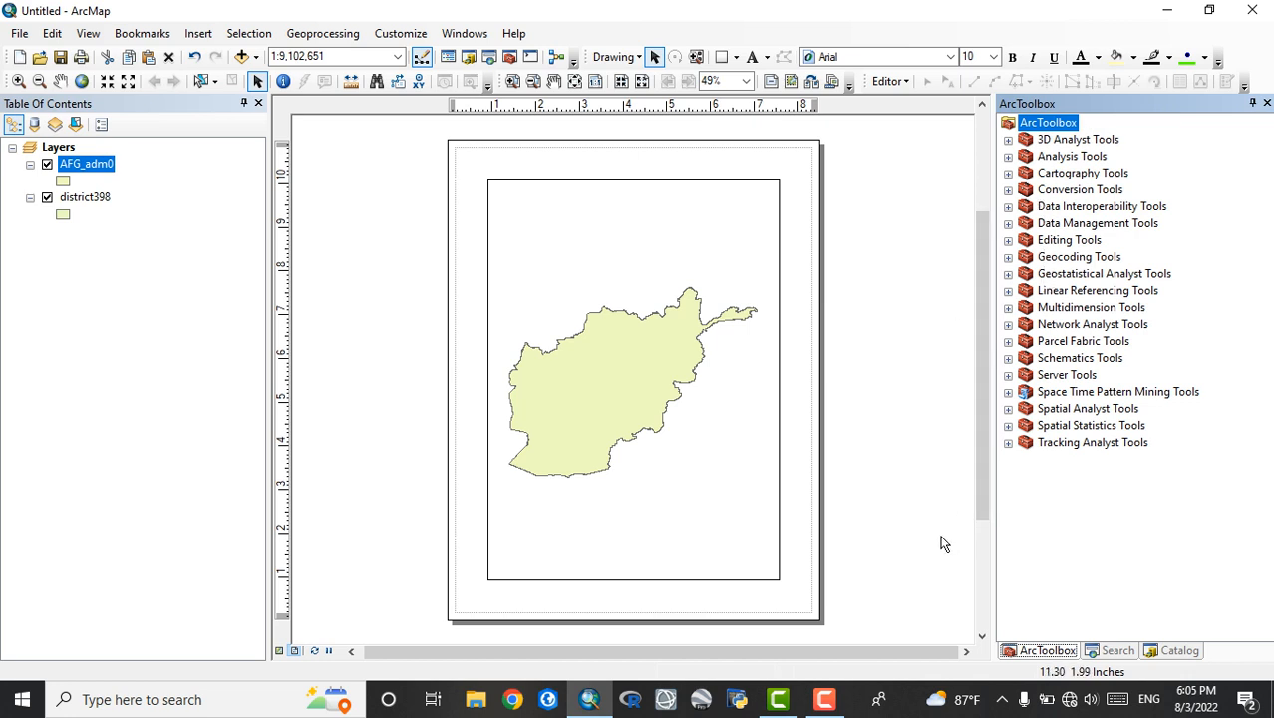
click(828, 703)
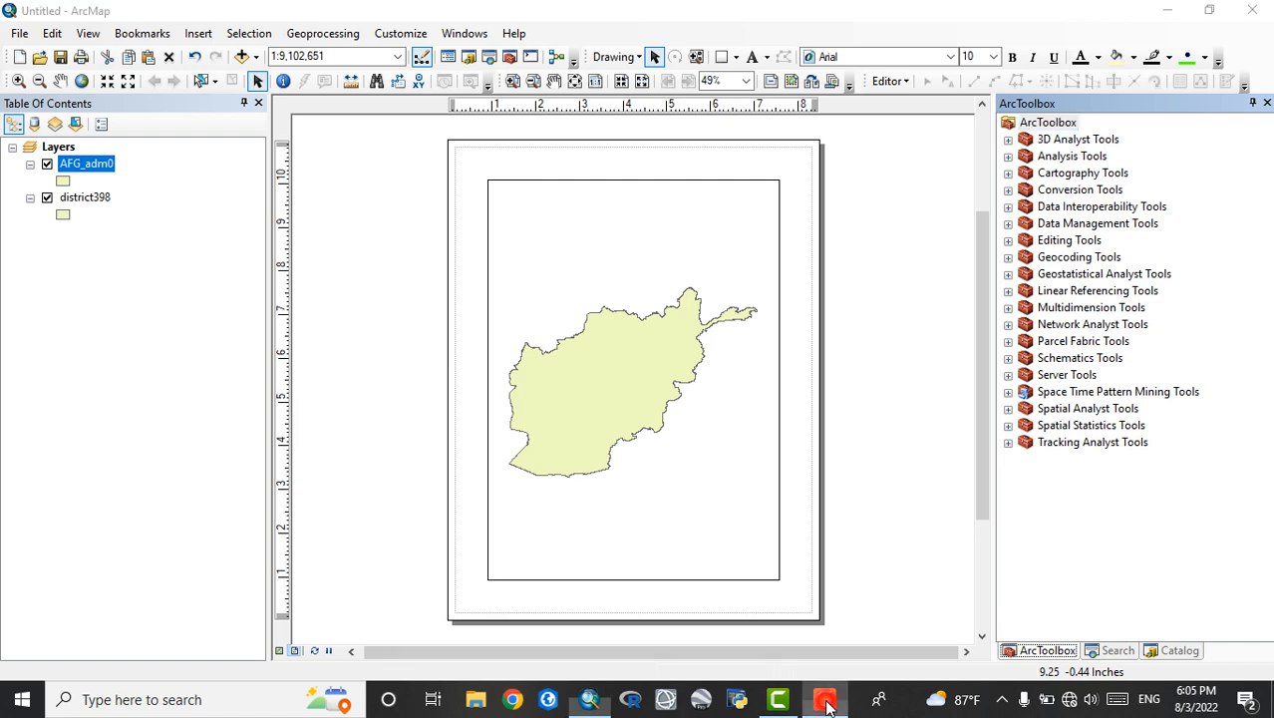